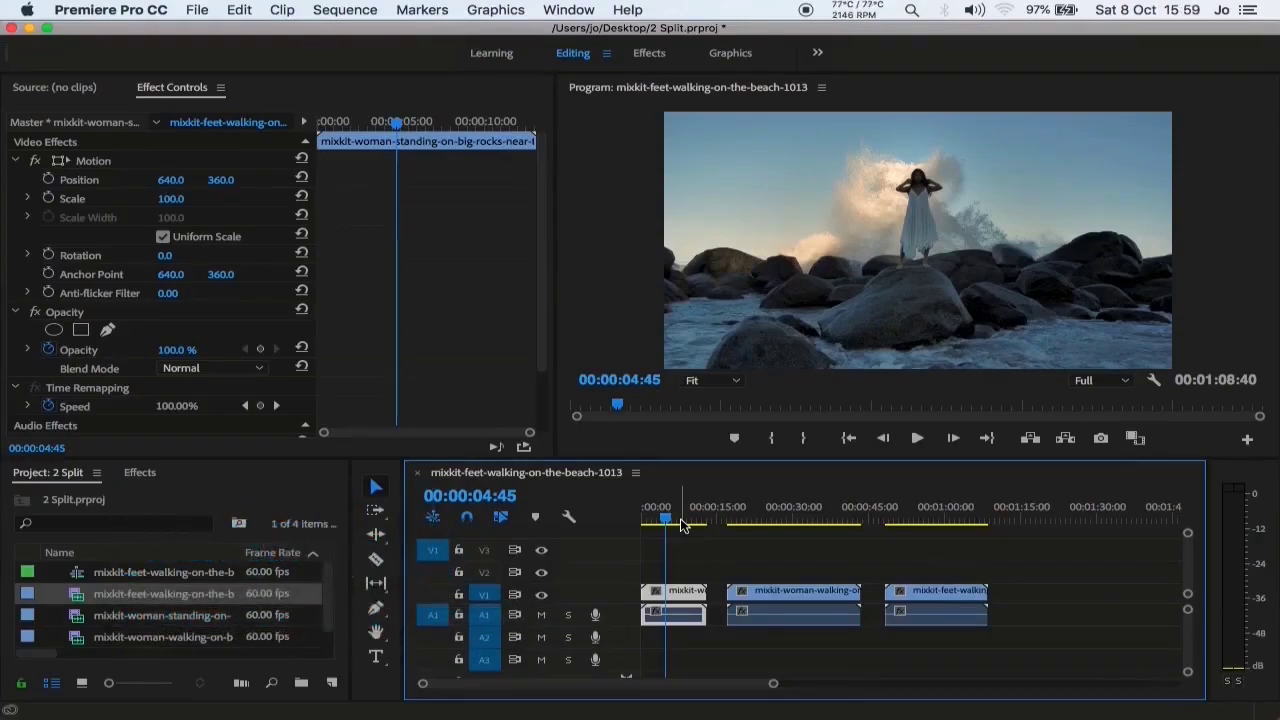
Move the woman-walking-on-beach clip to V2 at the sequence start and apply the Crop effect to it
click(771, 596)
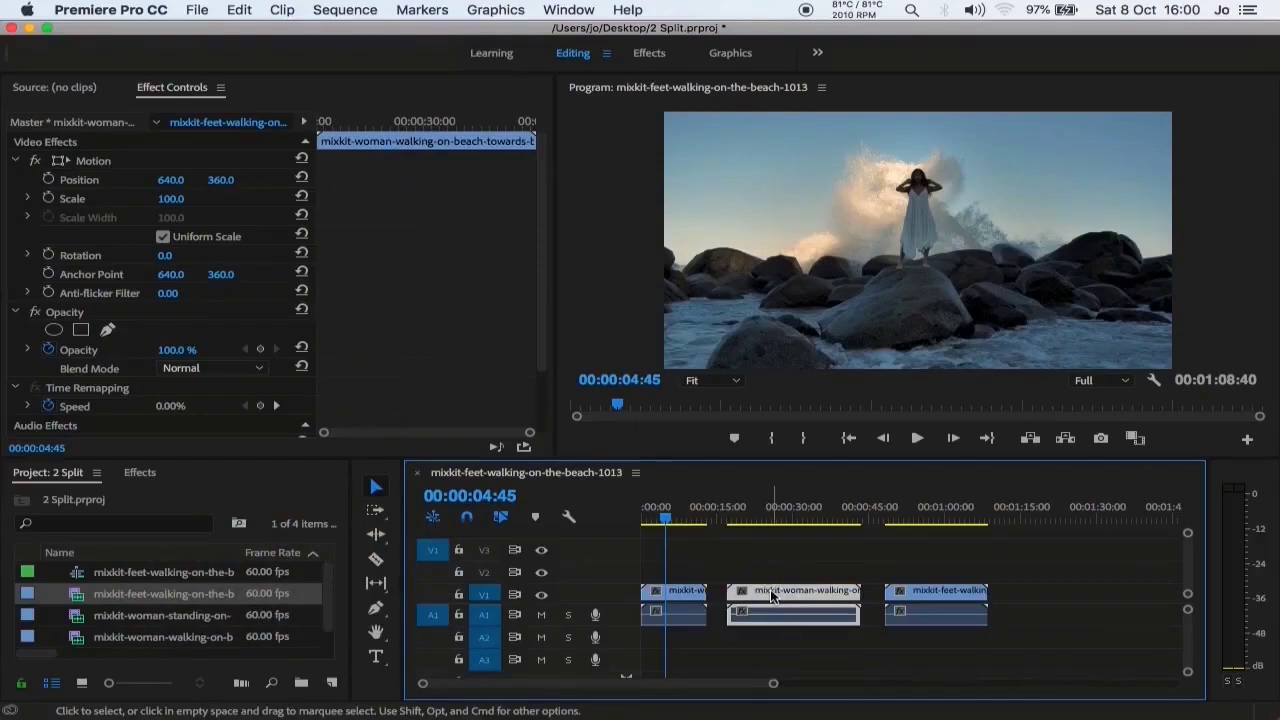
drag(771, 596, 685, 573)
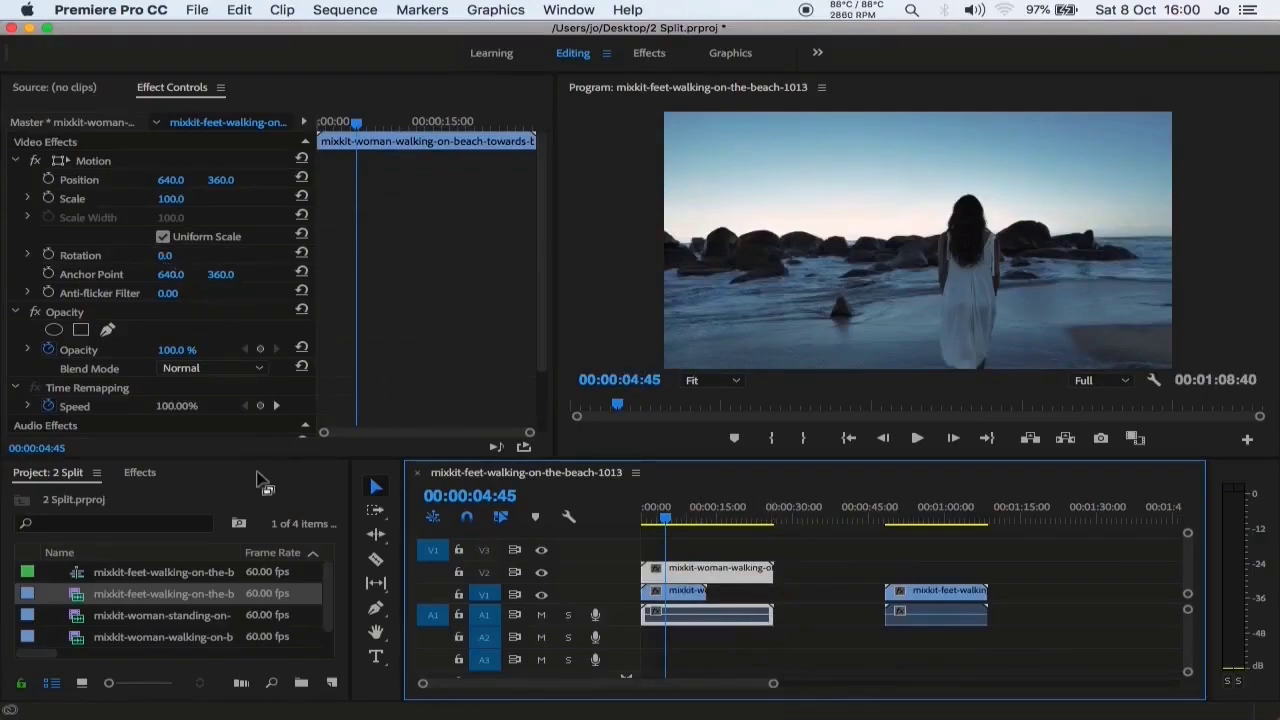
click(141, 473)
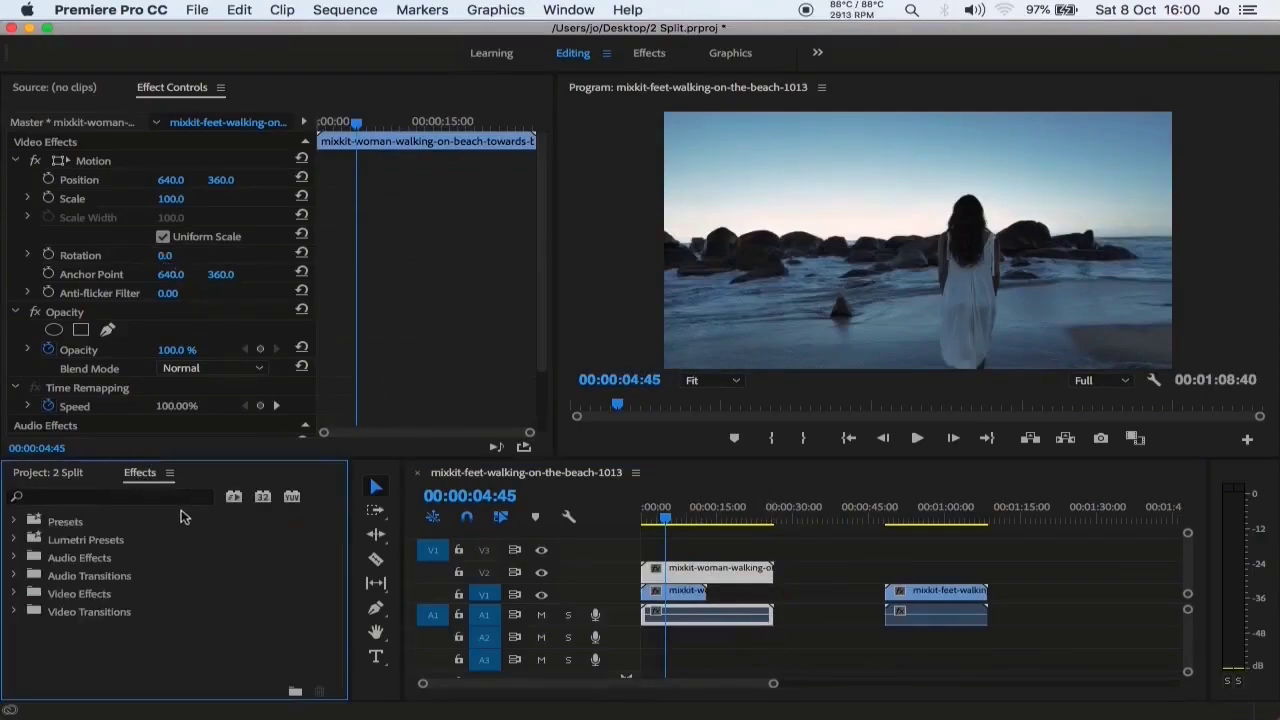
click(166, 497)
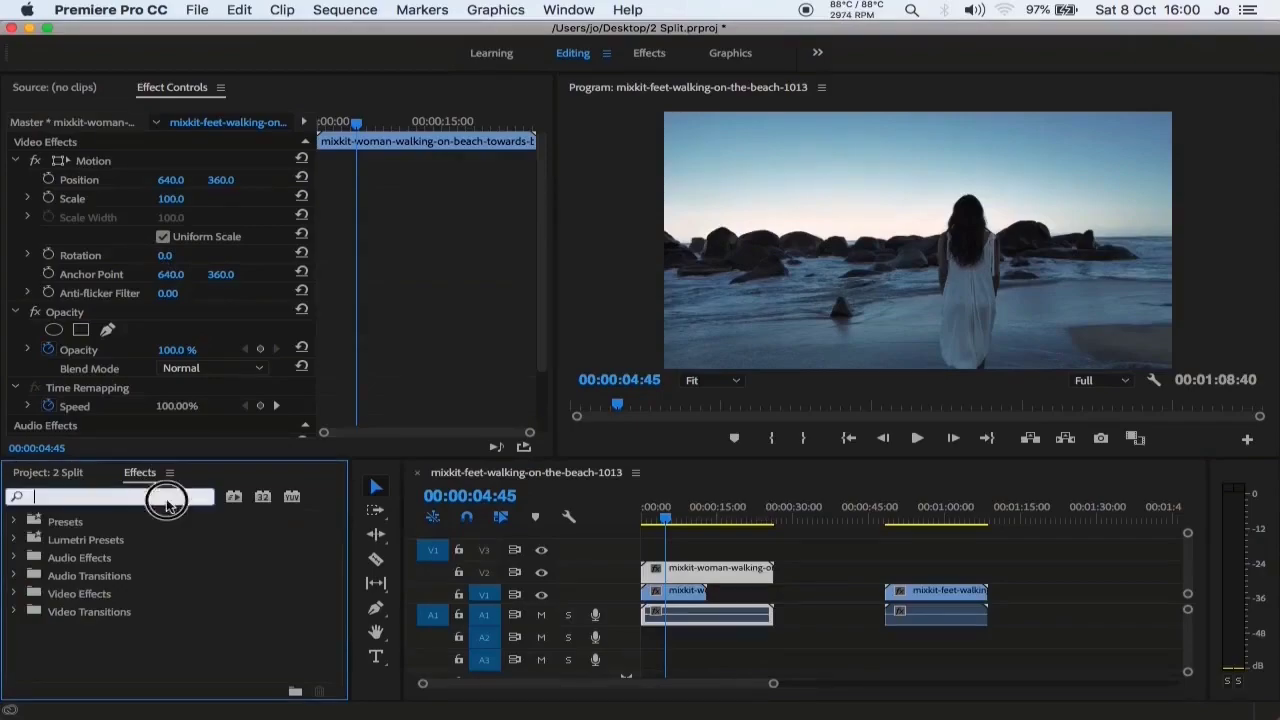
text(crop)
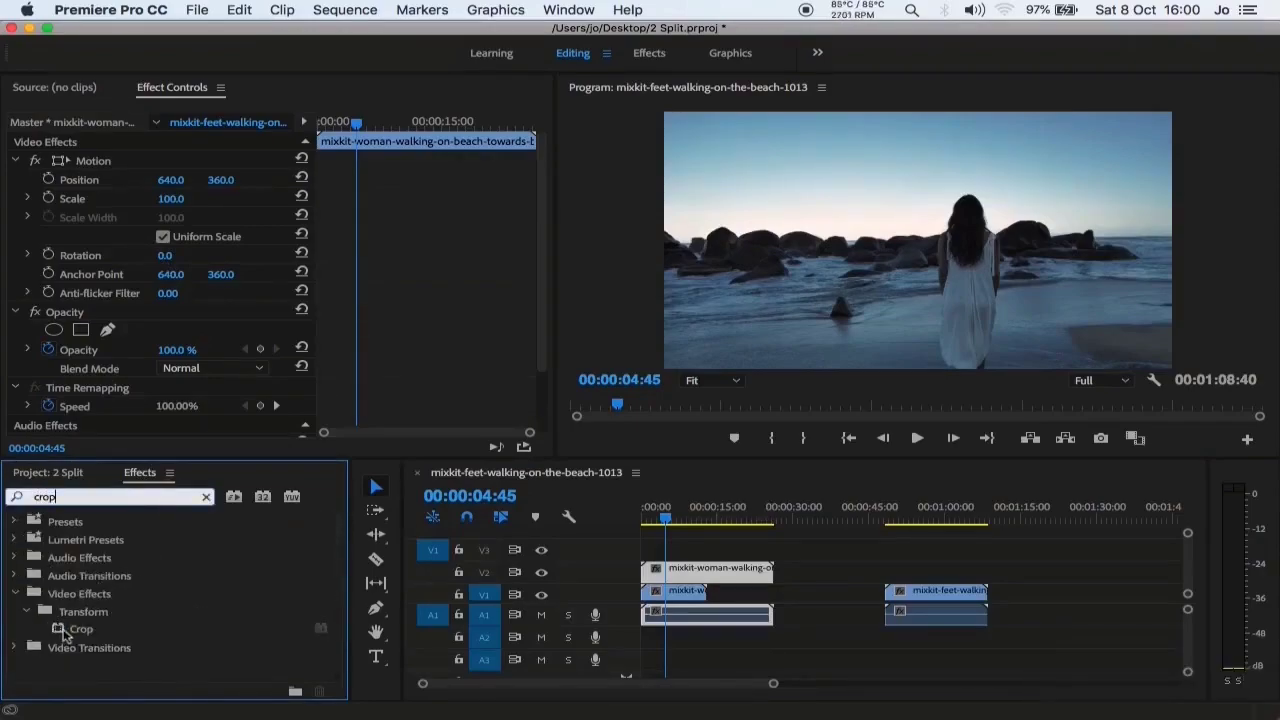
click(61, 633)
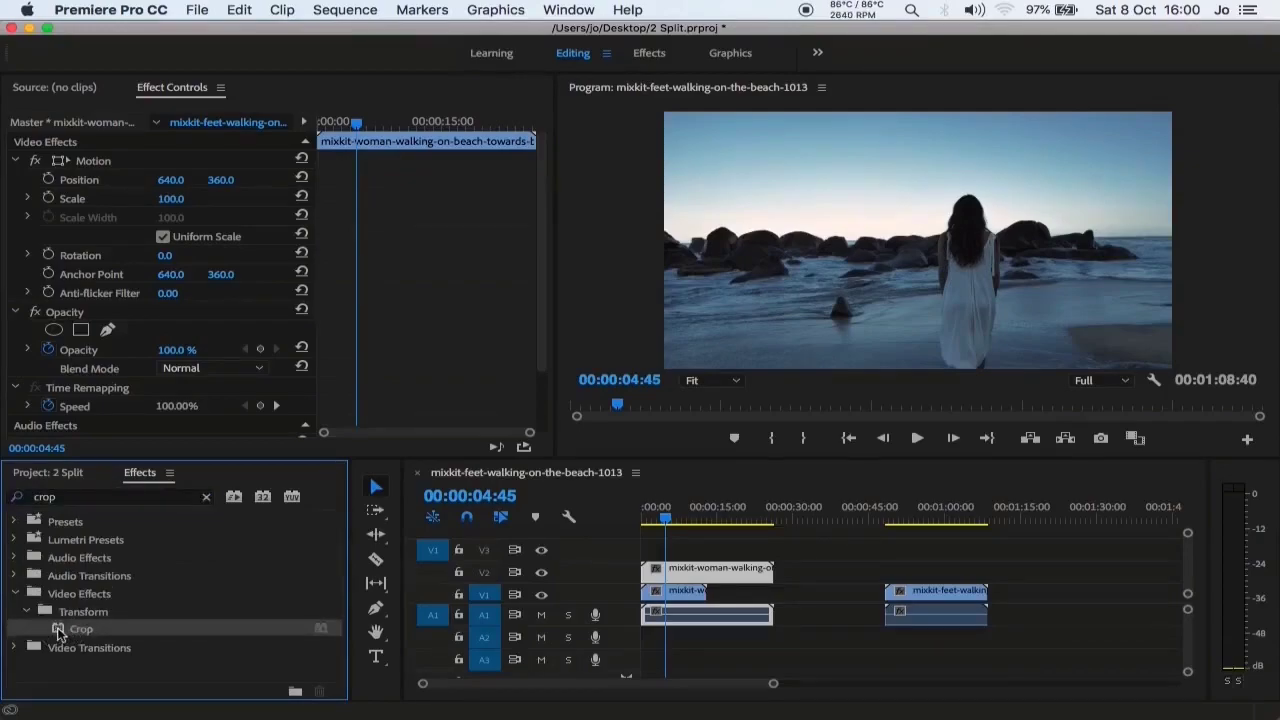
drag(61, 633, 656, 595)
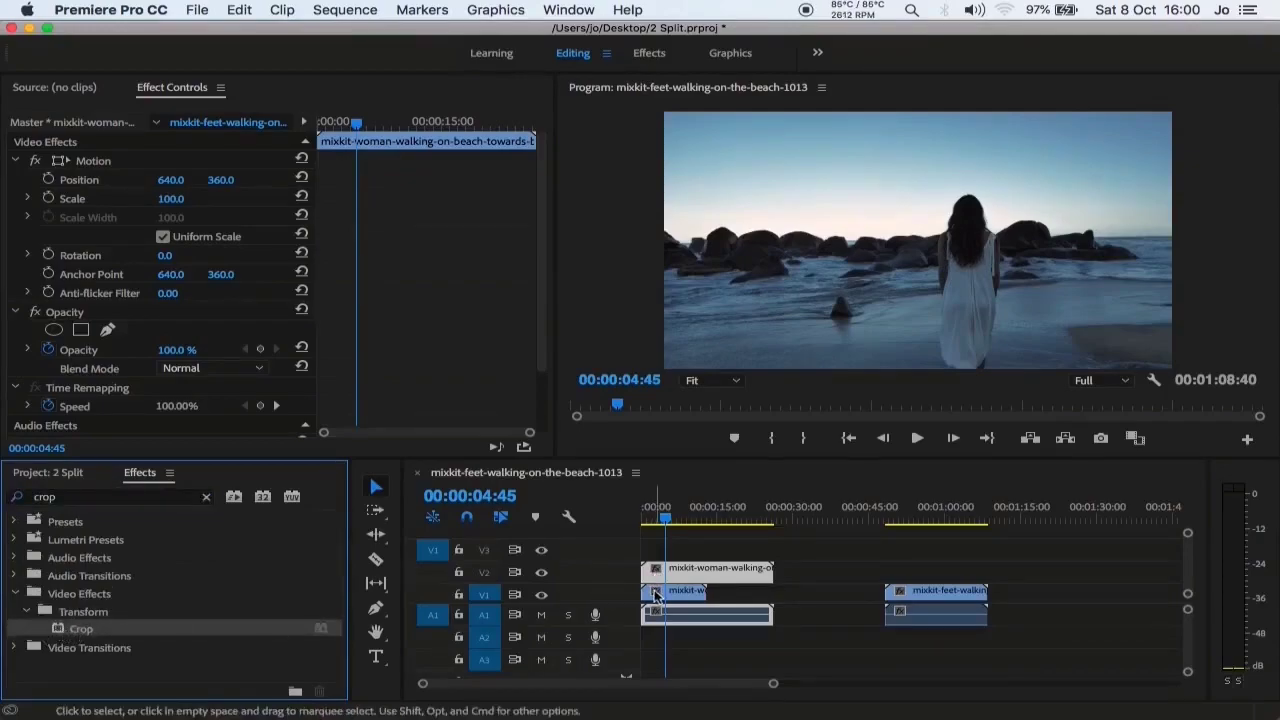
drag(65, 632, 505, 625)
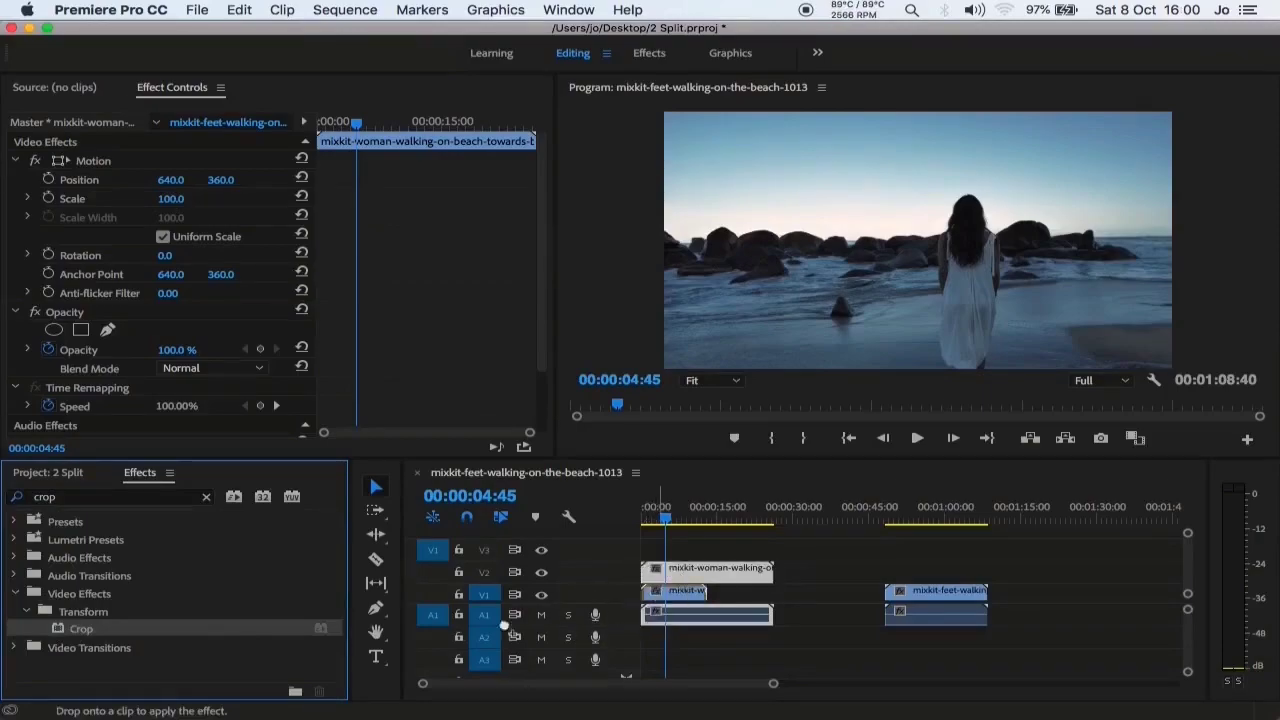
drag(62, 630, 660, 575)
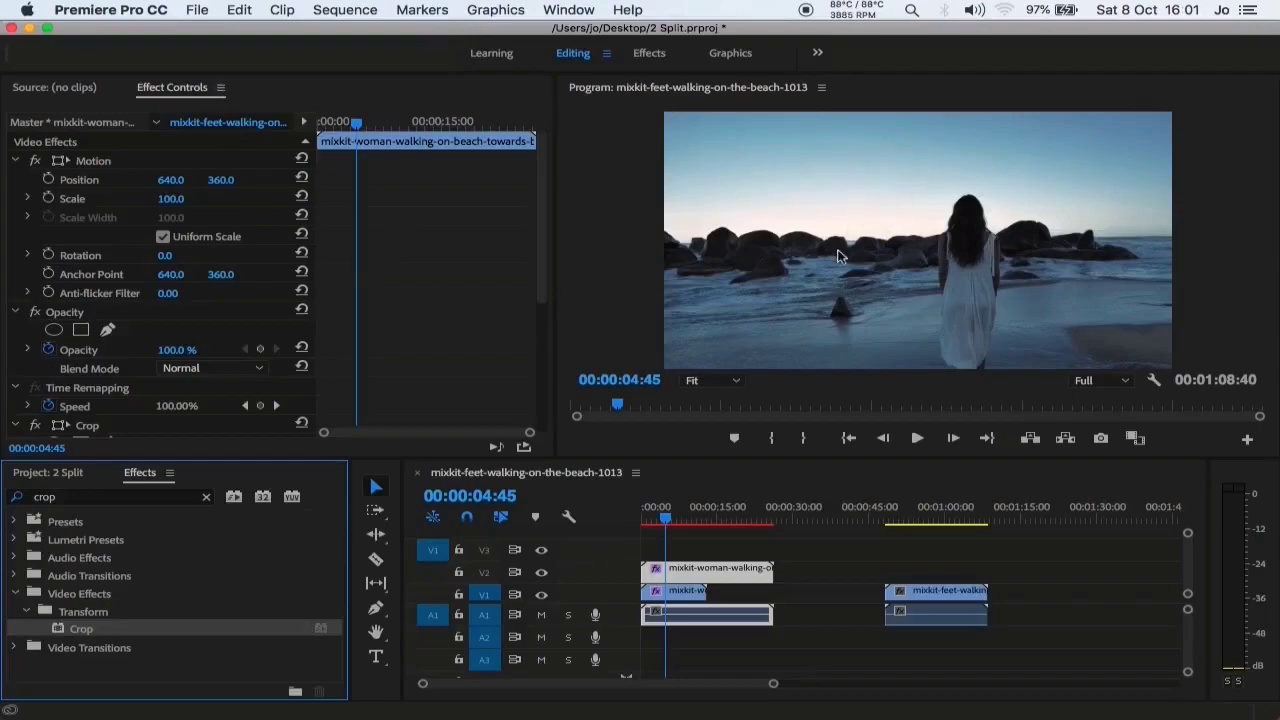
Set the beach-walking clip's Crop Left to 35% and Crop Right to 15%
scroll(215, 320, down, 5)
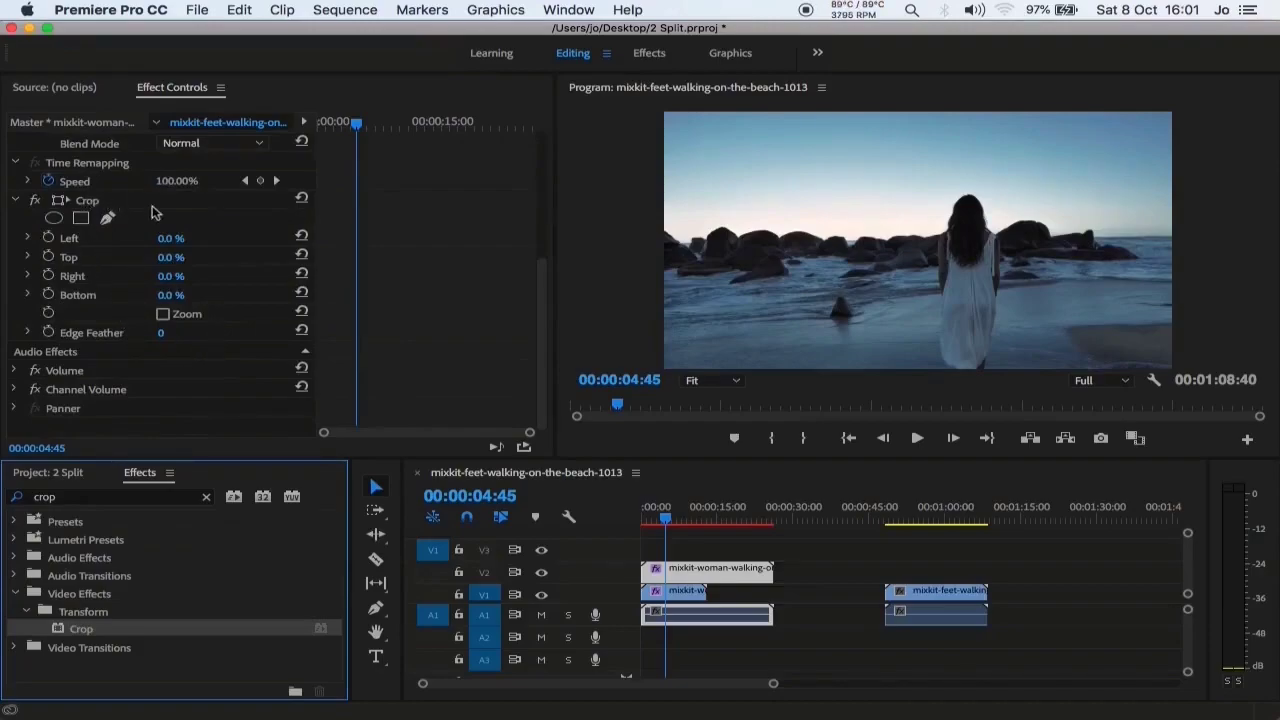
click(172, 238)
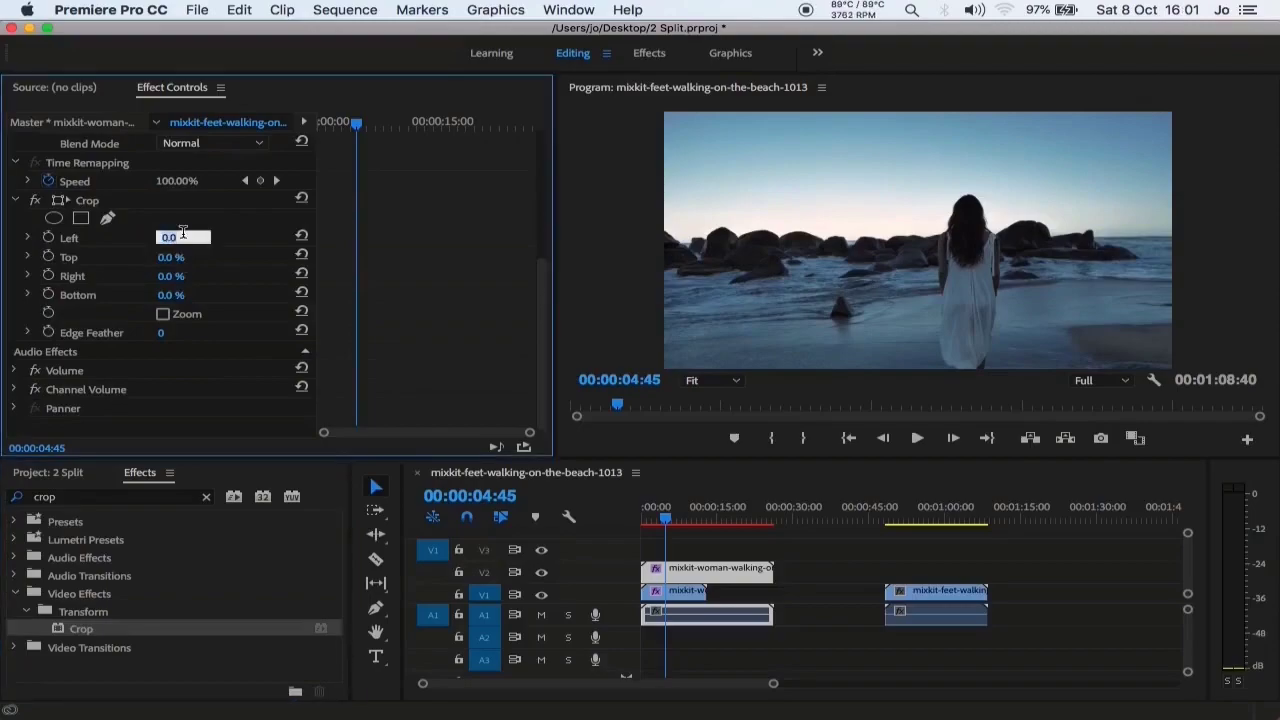
text(35)
key(Return)
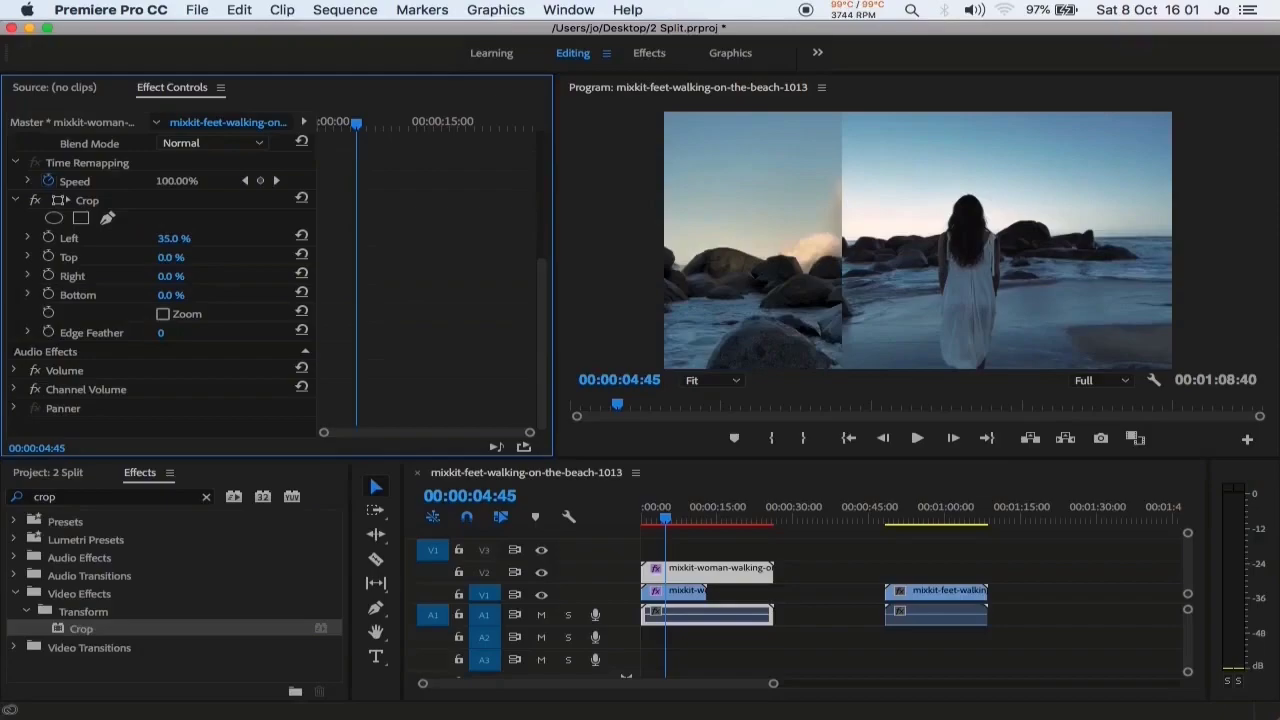
click(172, 276)
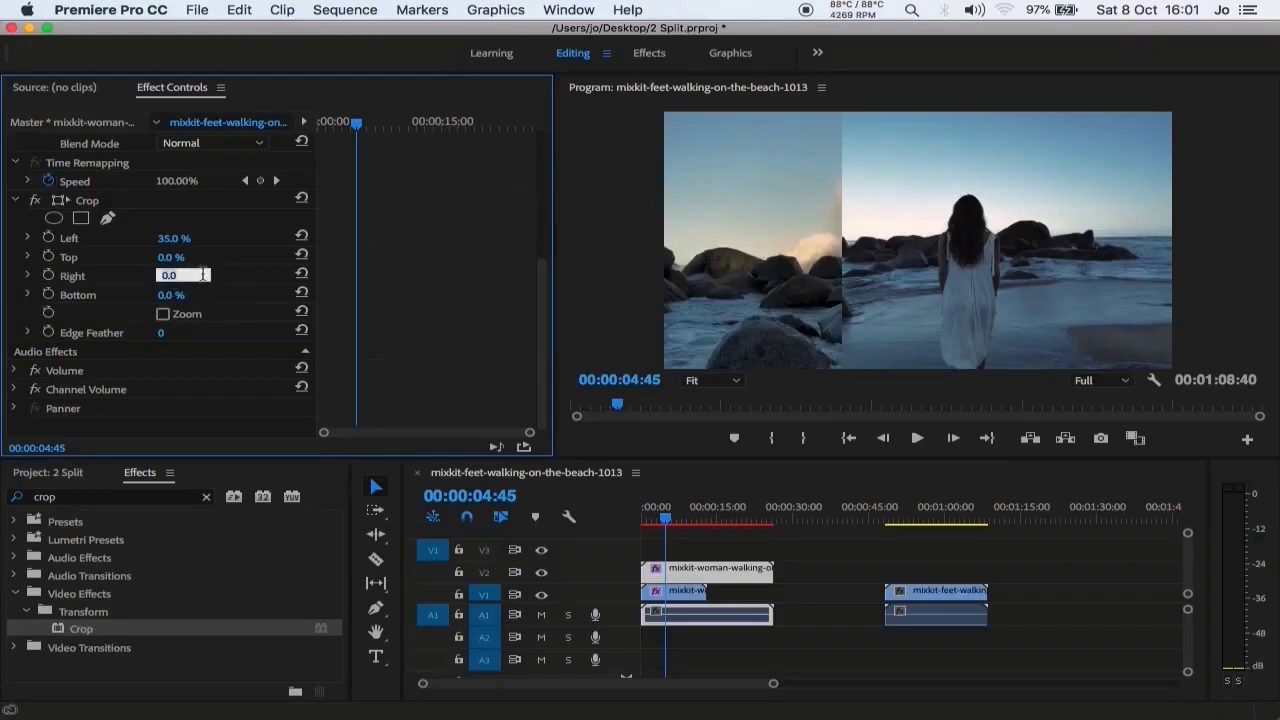
text(15)
key(Return)
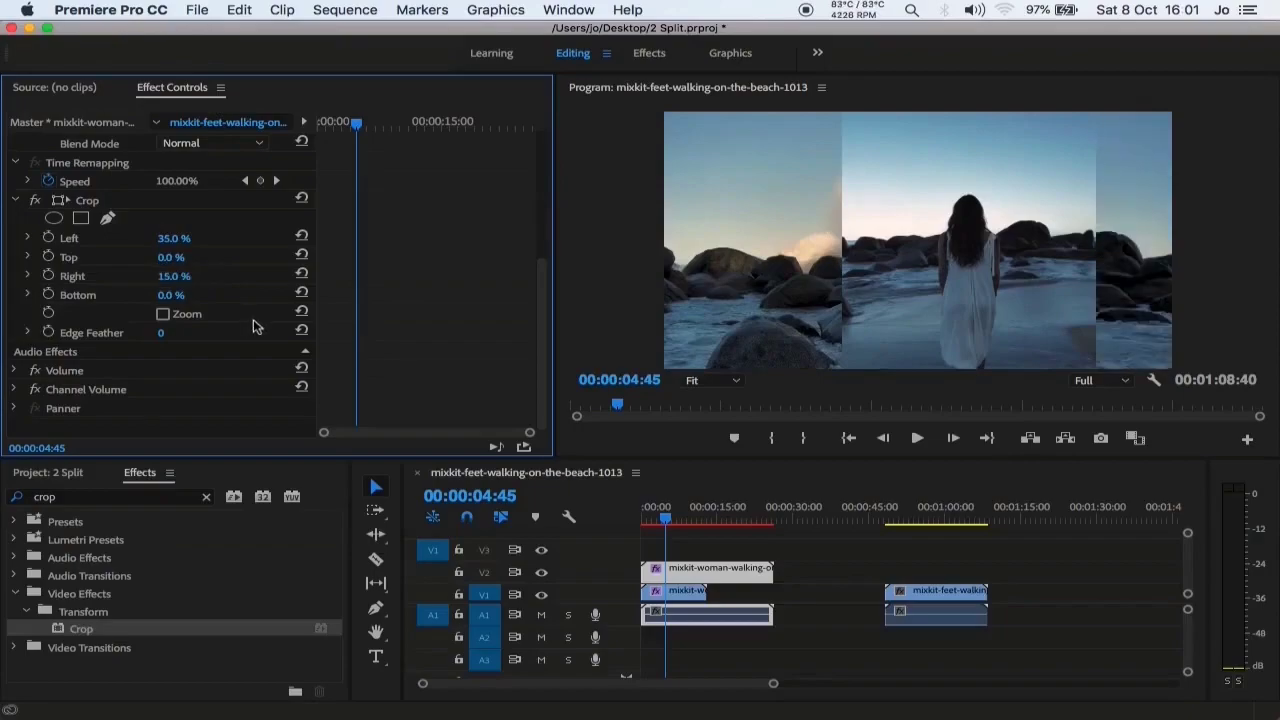
scroll(255, 327, up, 5)
scroll(255, 327, up, 4)
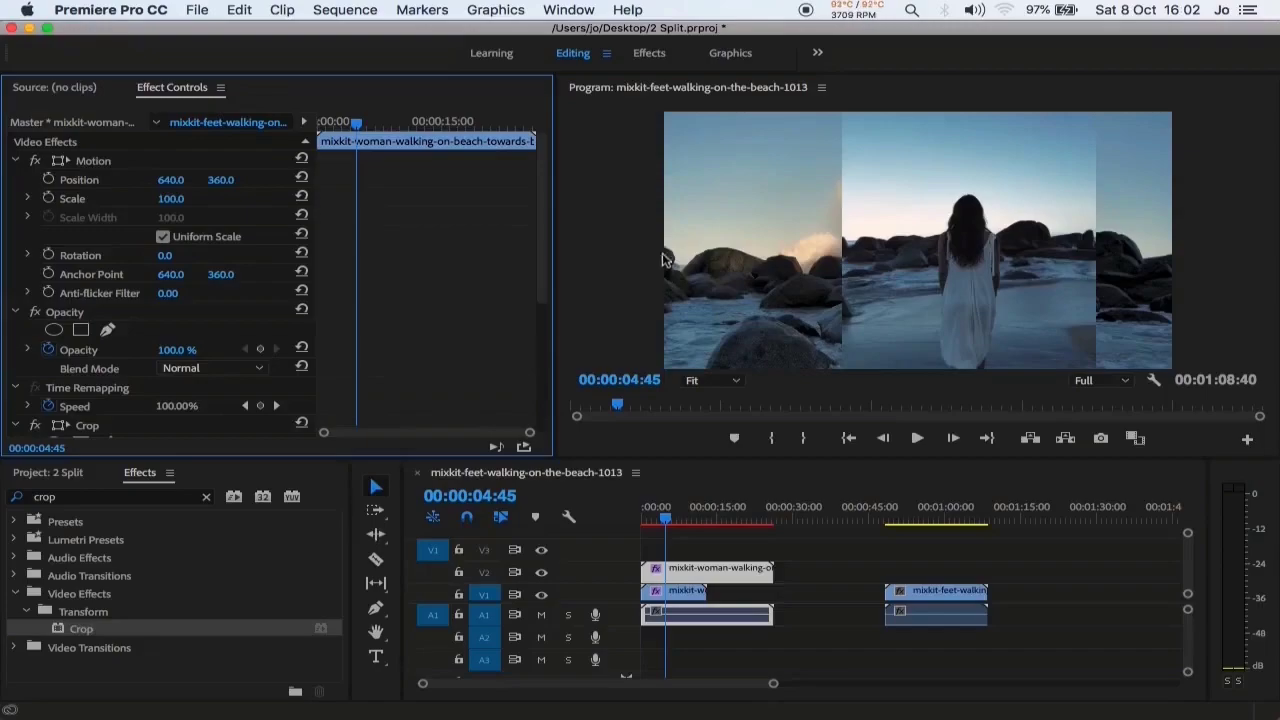
Lower the beach-walking clip's Position X from 640 to 192
click(168, 180)
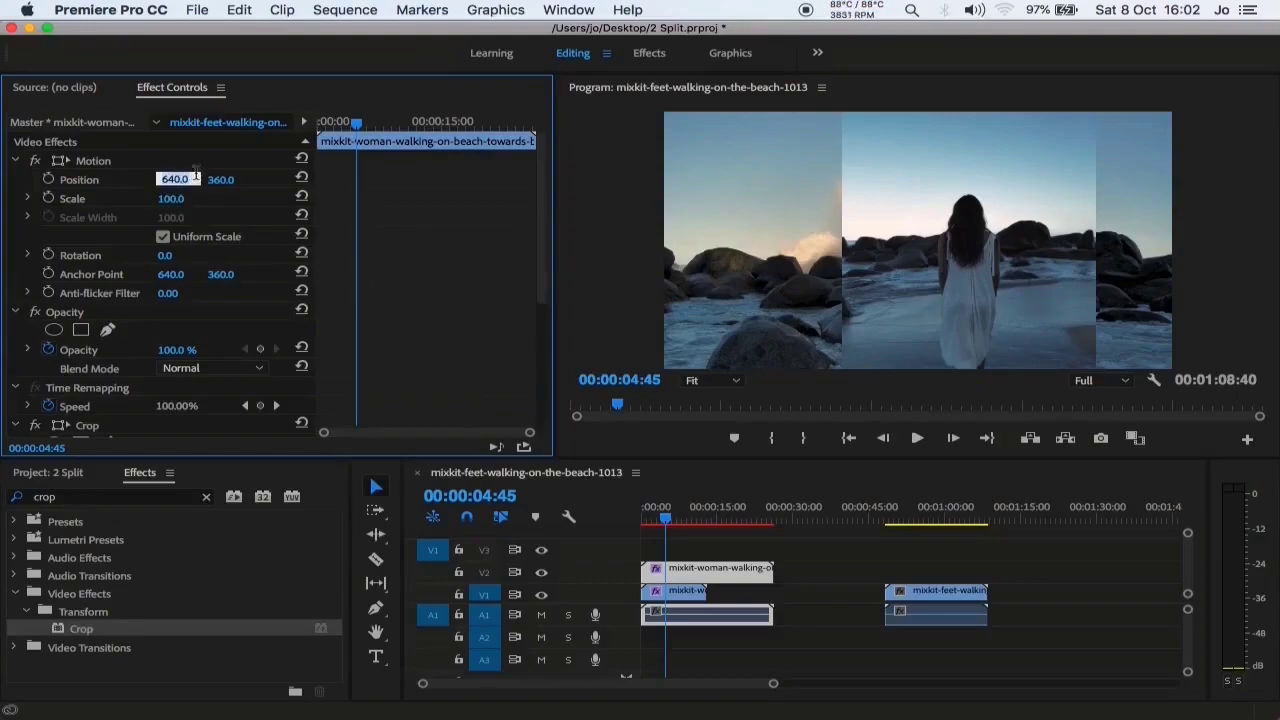
key(Down)
key(Down)
key(Down)
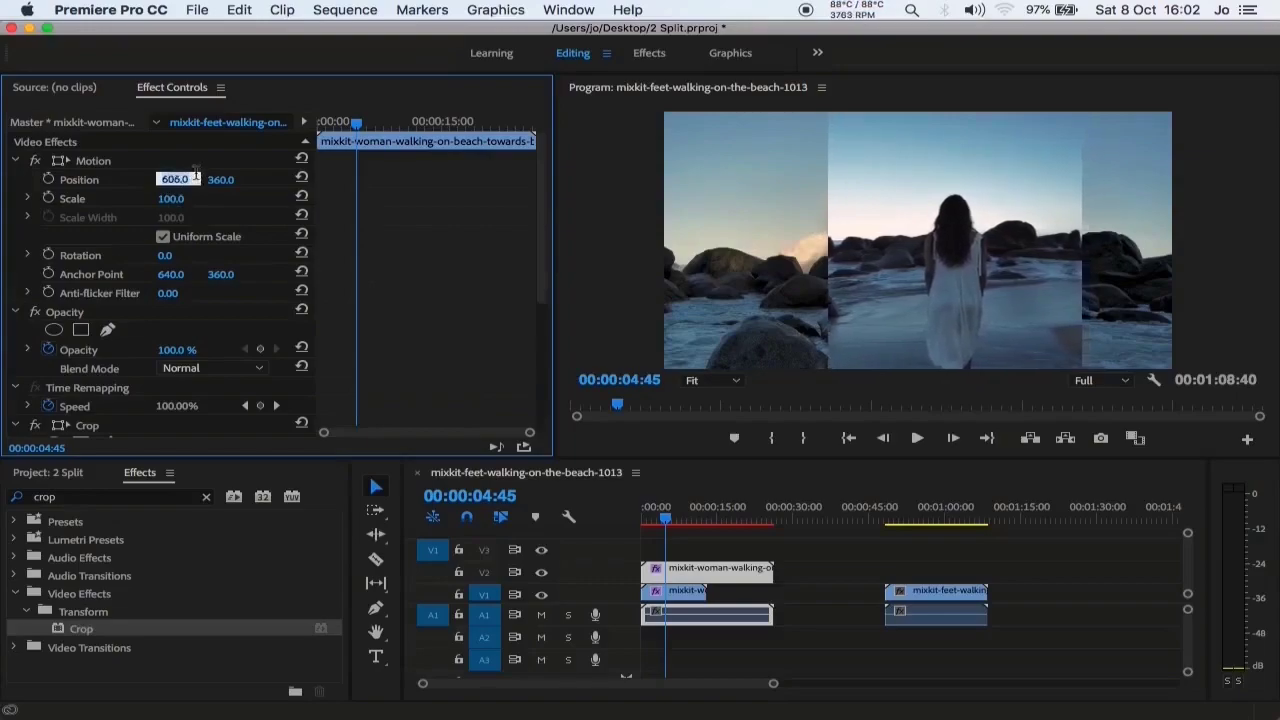
key(Down)
key(Down)
key(Down)
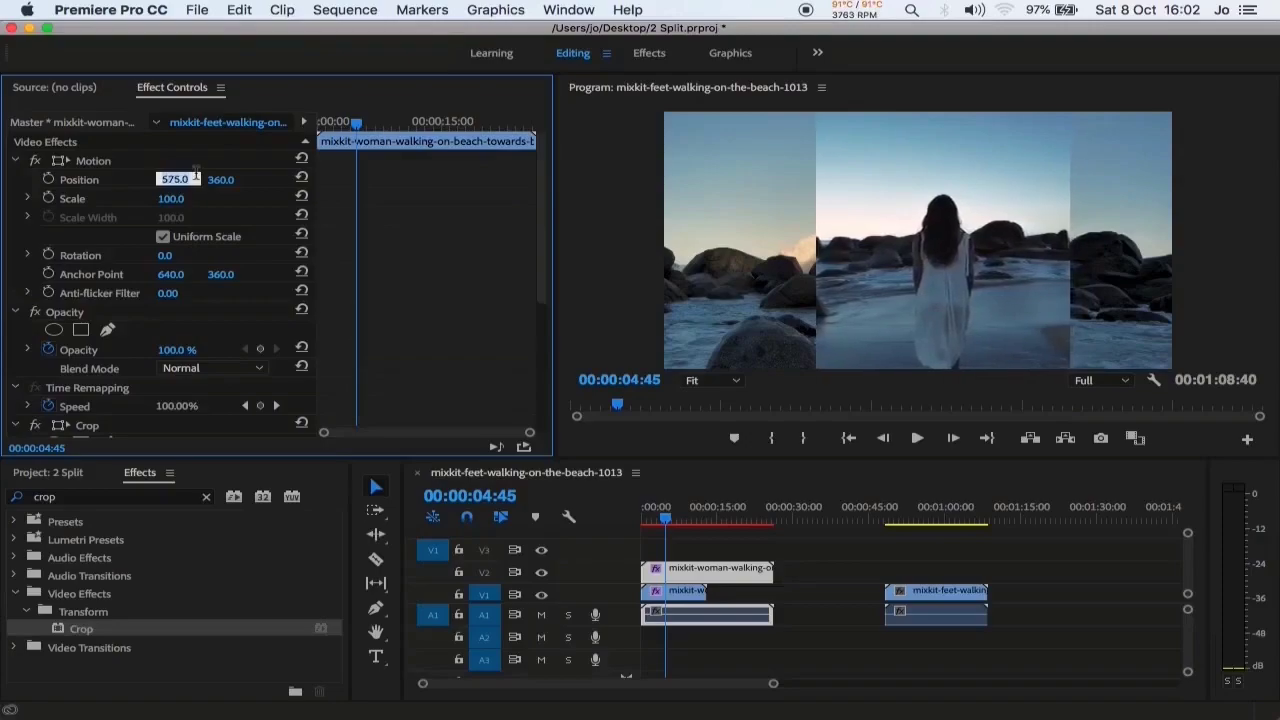
key(Down)
key(Down)
key(Down)
key(Down)
key(Down)
key(Down)
key(Down)
key(Down)
key(Down)
key(Down)
key(Down)
key(Down)
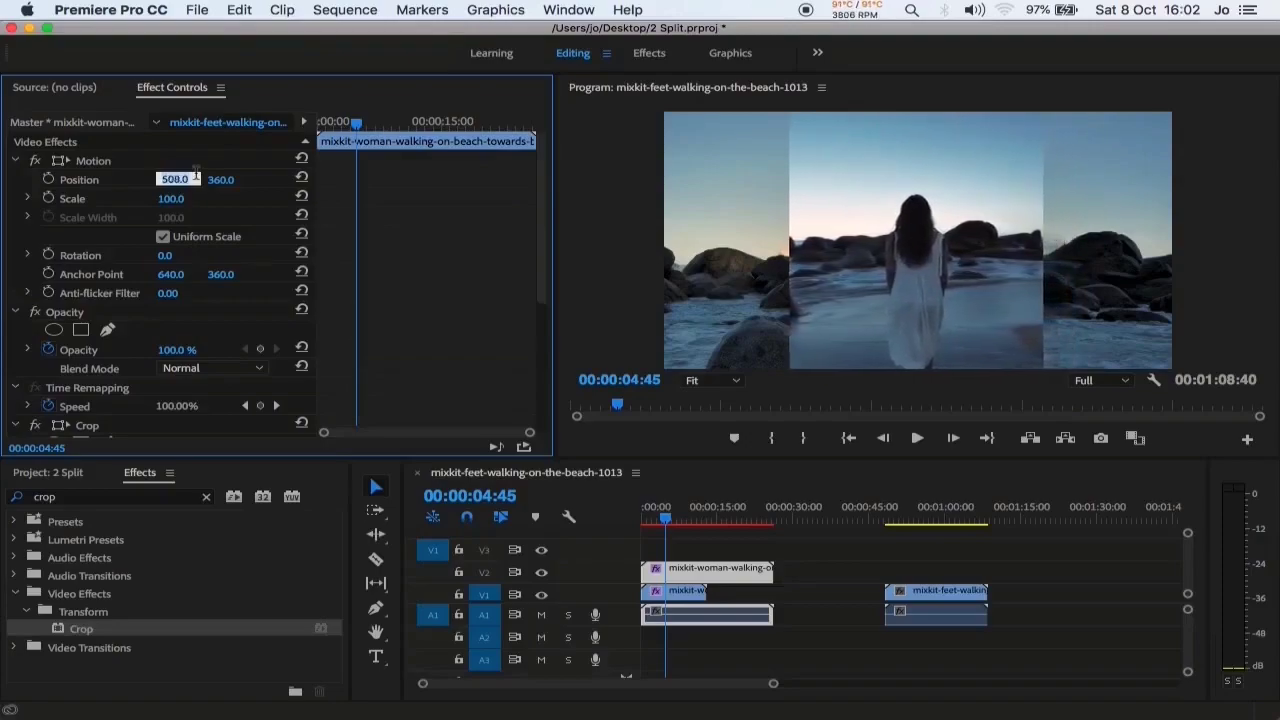
key(Down)
key(Down)
key(Down)
key(Down)
key(Down)
key(Down)
key(Down)
key(Down)
key(Down)
key(Down)
key(Down)
key(Down)
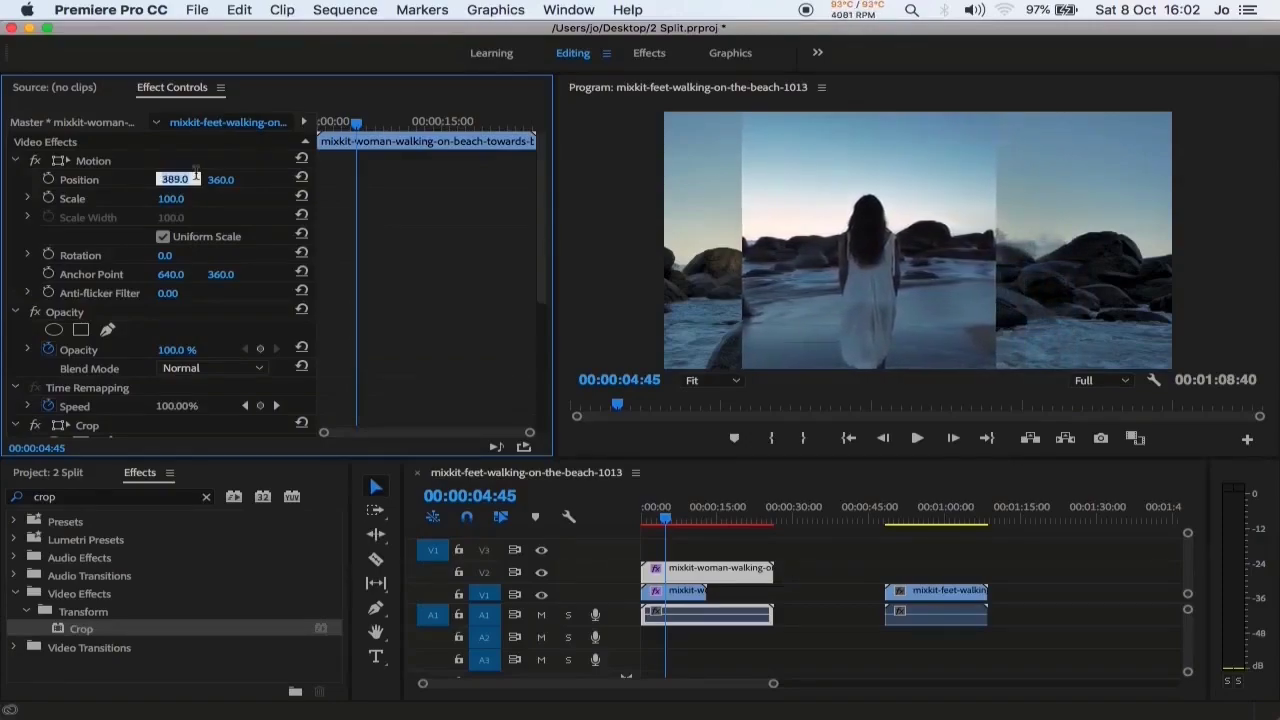
key(Down)
key(Down)
key(Down)
key(Down)
key(Down)
key(Down)
key(Down)
key(Down)
key(Down)
key(Down)
key(Down)
key(Down)
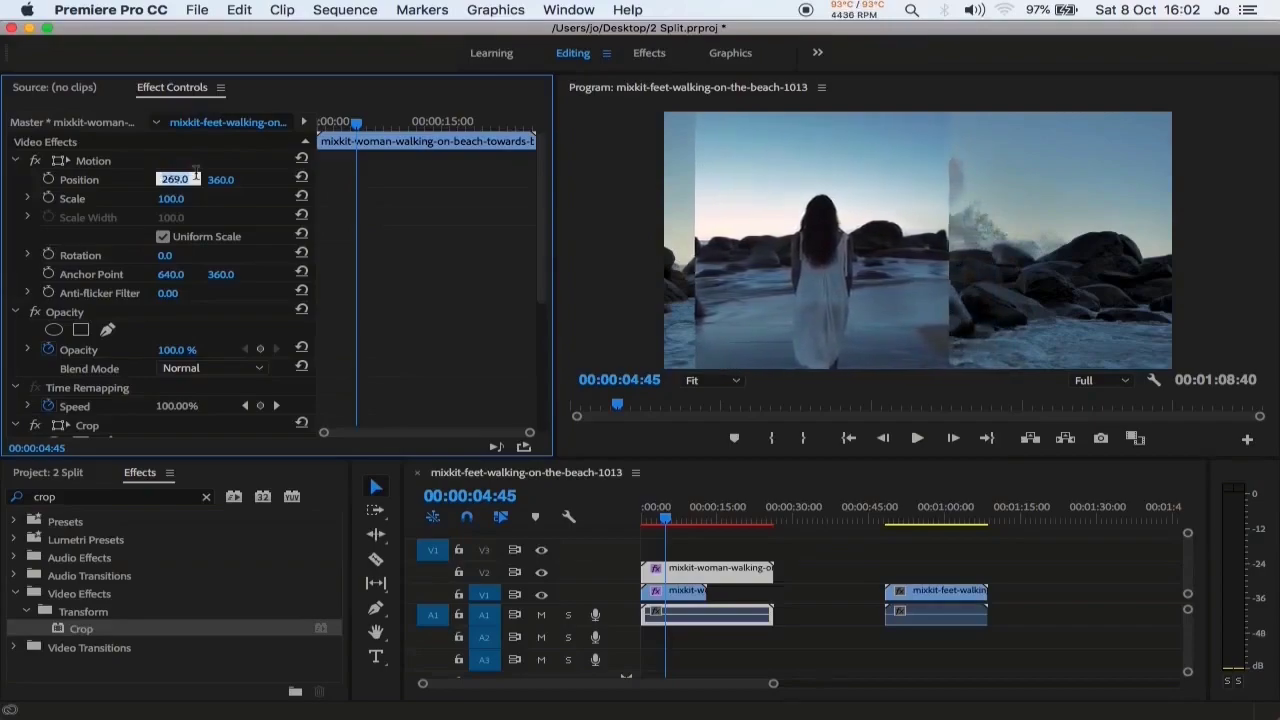
key(Down)
key(Down)
key(Down)
key(Down)
key(Down)
key(Down)
key(Down)
key(Down)
key(Down)
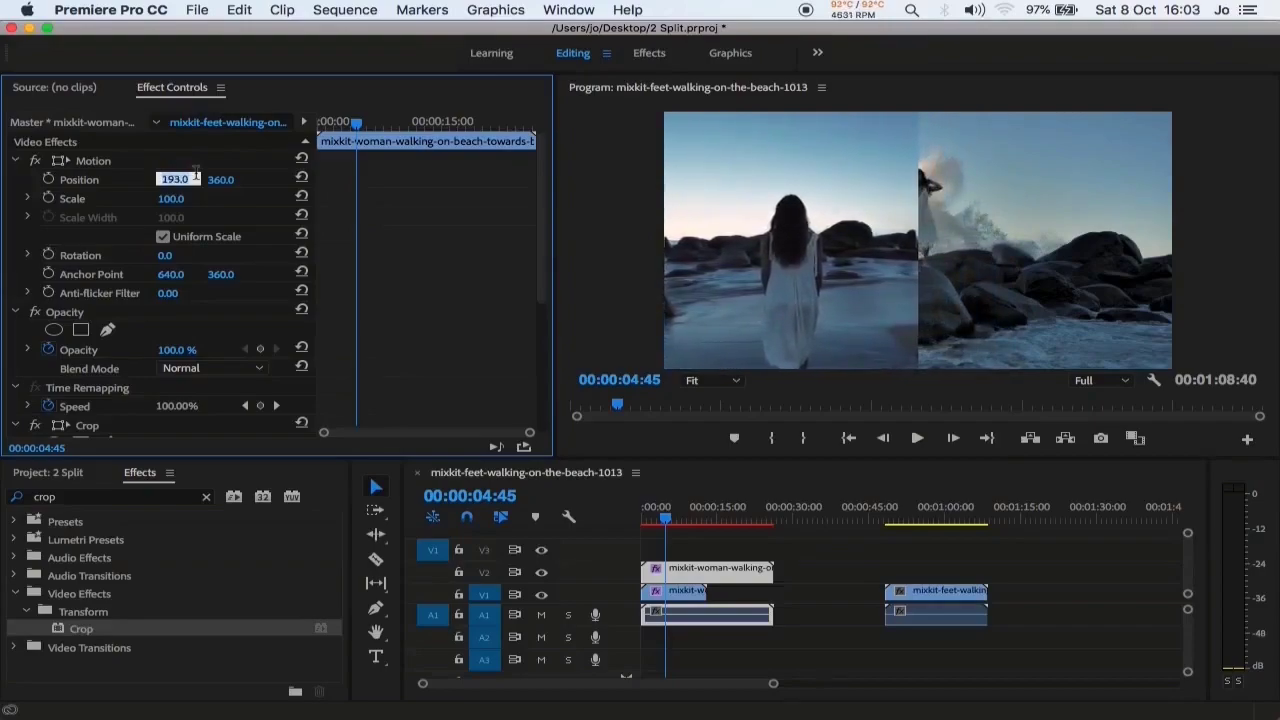
key(Down)
key(Return)
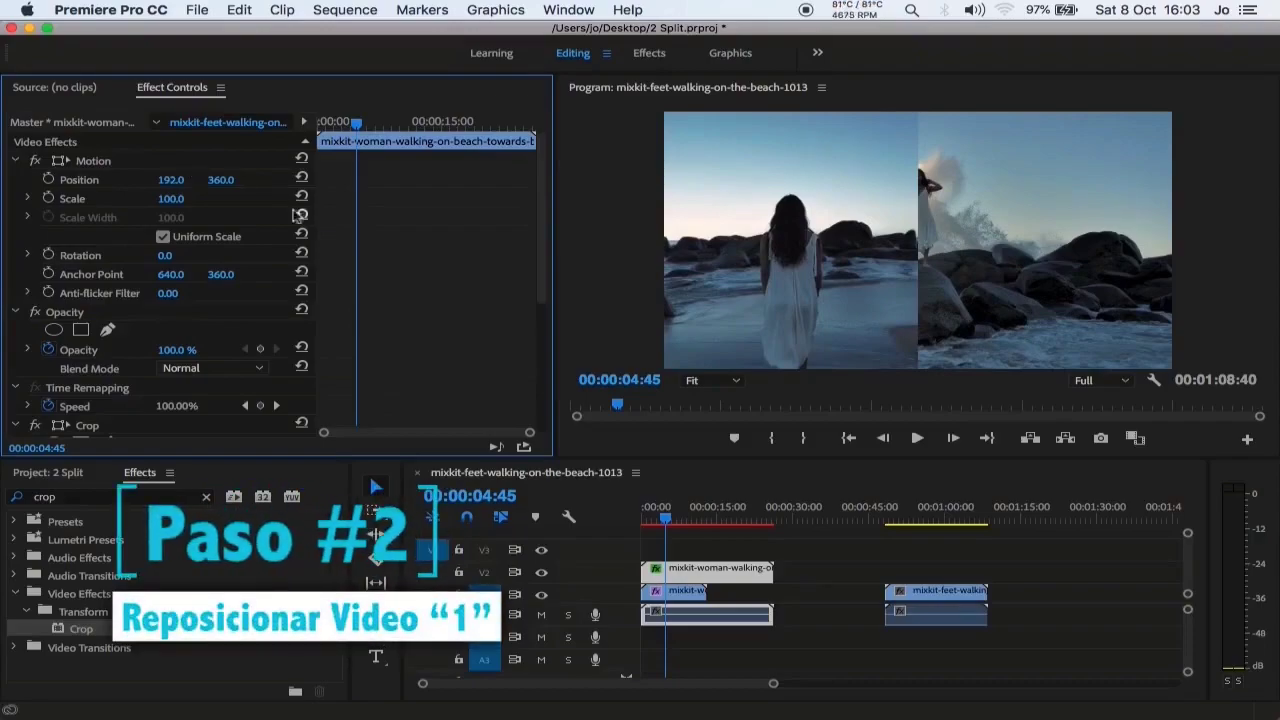
Select the woman-on-rocks clip and raise its Position X to 960
click(697, 592)
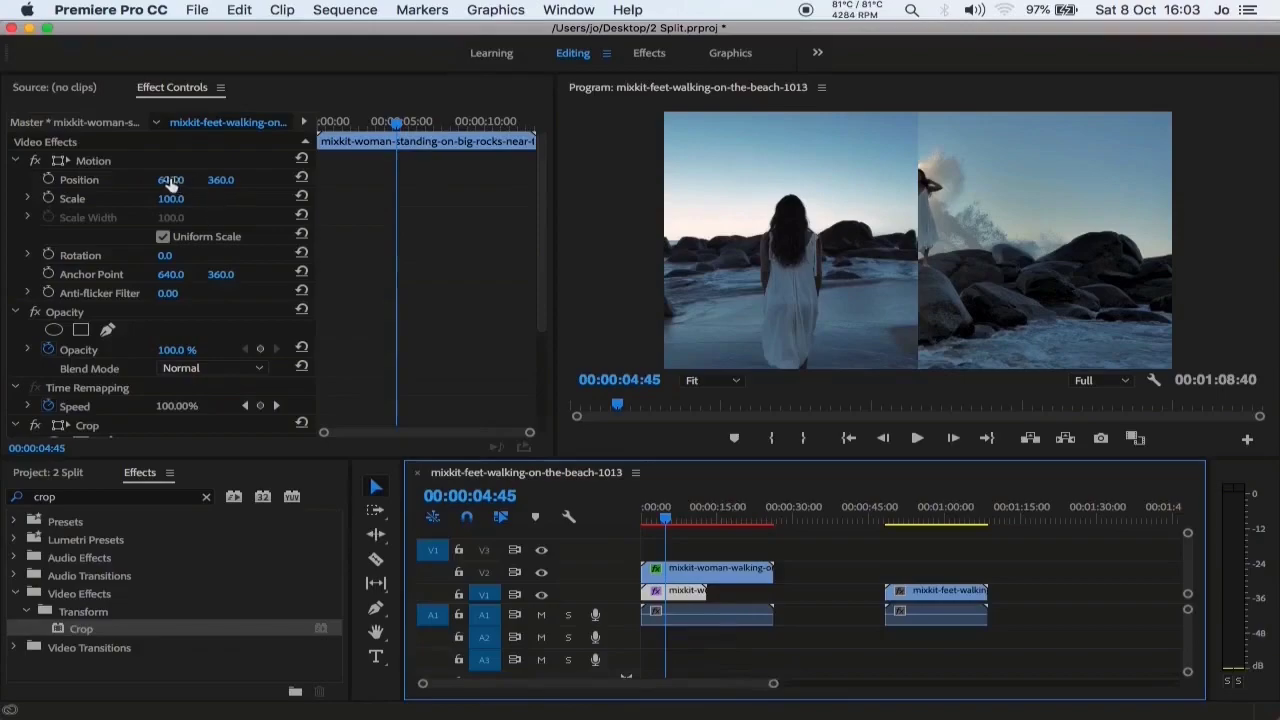
click(172, 179)
key(Up)
key(Up)
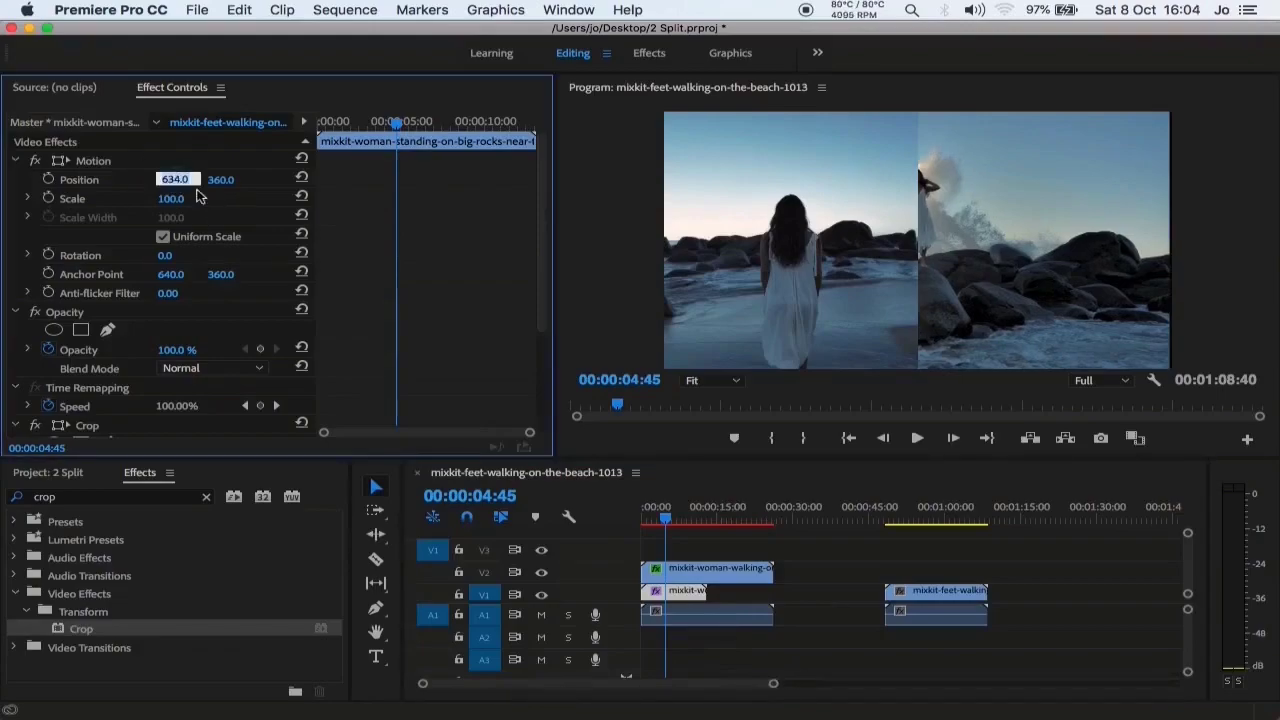
key(Up)
key(Up)
key(Up)
key(Up)
key(Up)
key(Up)
key(Up)
key(Up)
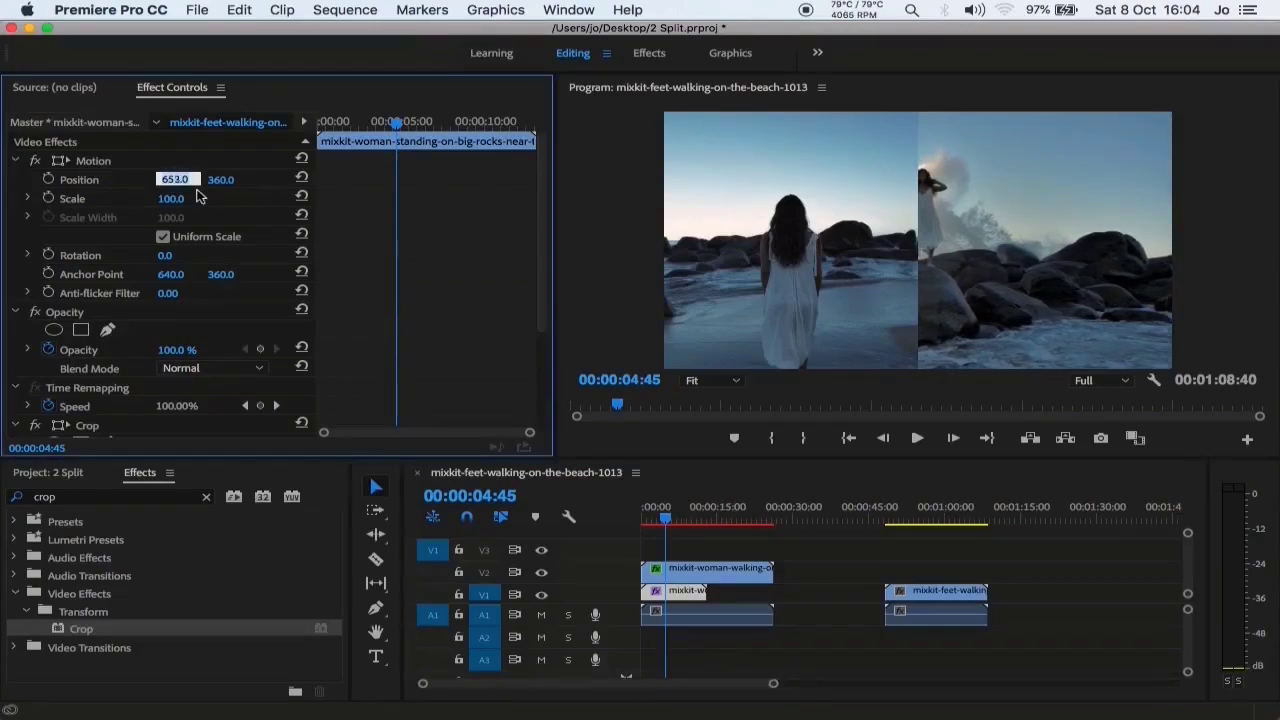
key(Up)
key(Up)
key(Up)
key(Up)
key(Up)
key(Up)
key(Up)
key(Up)
key(Up)
key(Up)
key(Up)
key(Up)
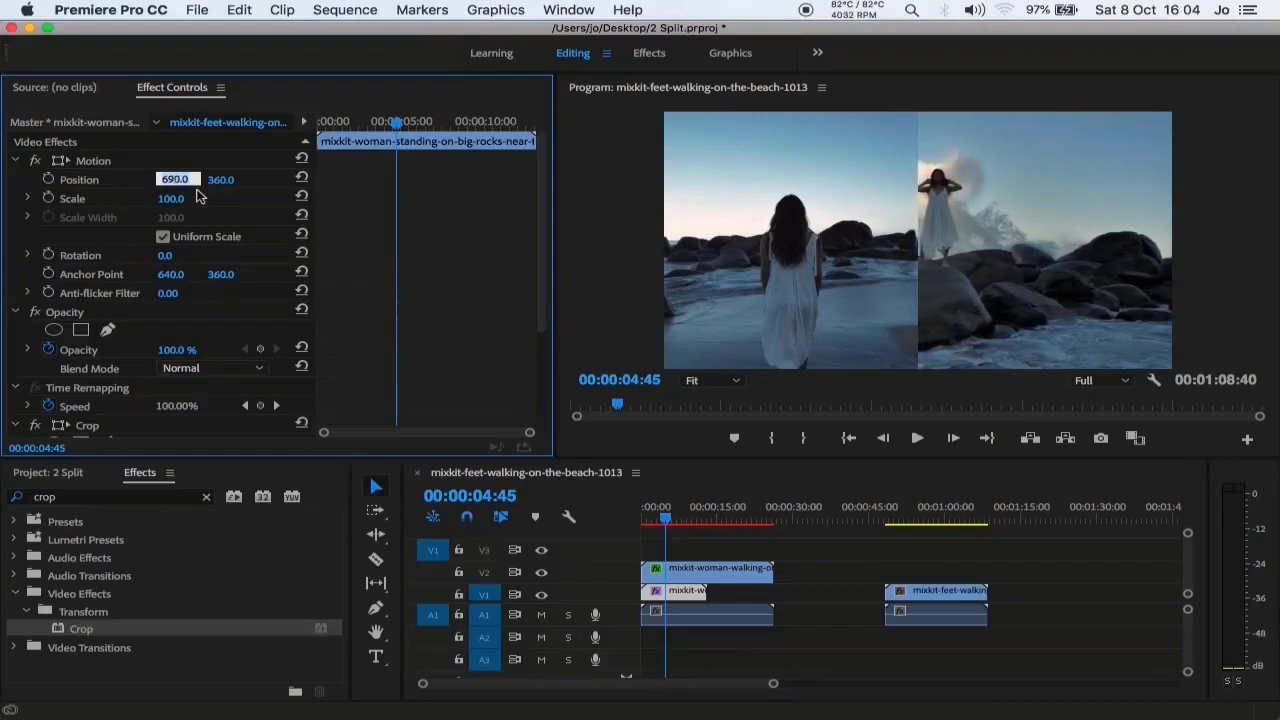
key(Up)
key(Up)
key(Up)
key(Up)
key(Up)
key(Up)
key(Up)
key(Up)
key(Up)
key(Up)
key(Up)
key(Up)
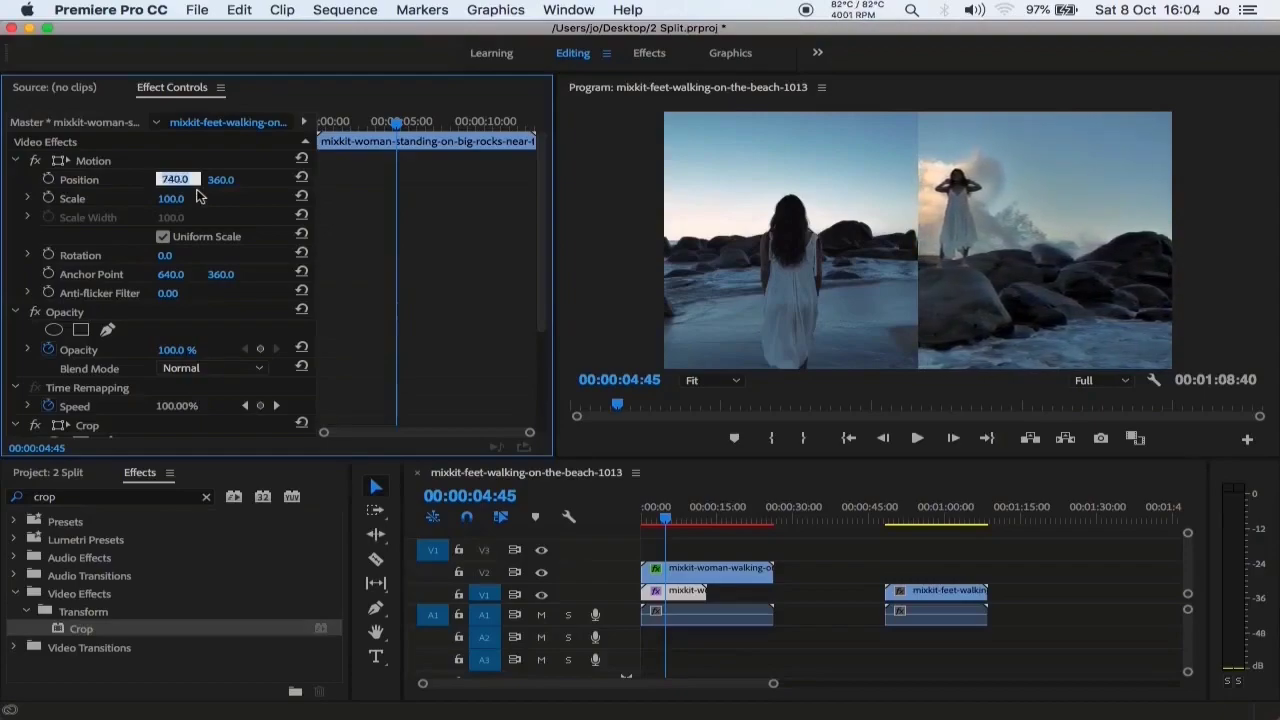
key(Up)
key(Up)
key(Up)
key(Up)
key(Up)
key(Up)
key(Up)
key(Up)
key(Up)
key(Up)
key(Up)
key(Up)
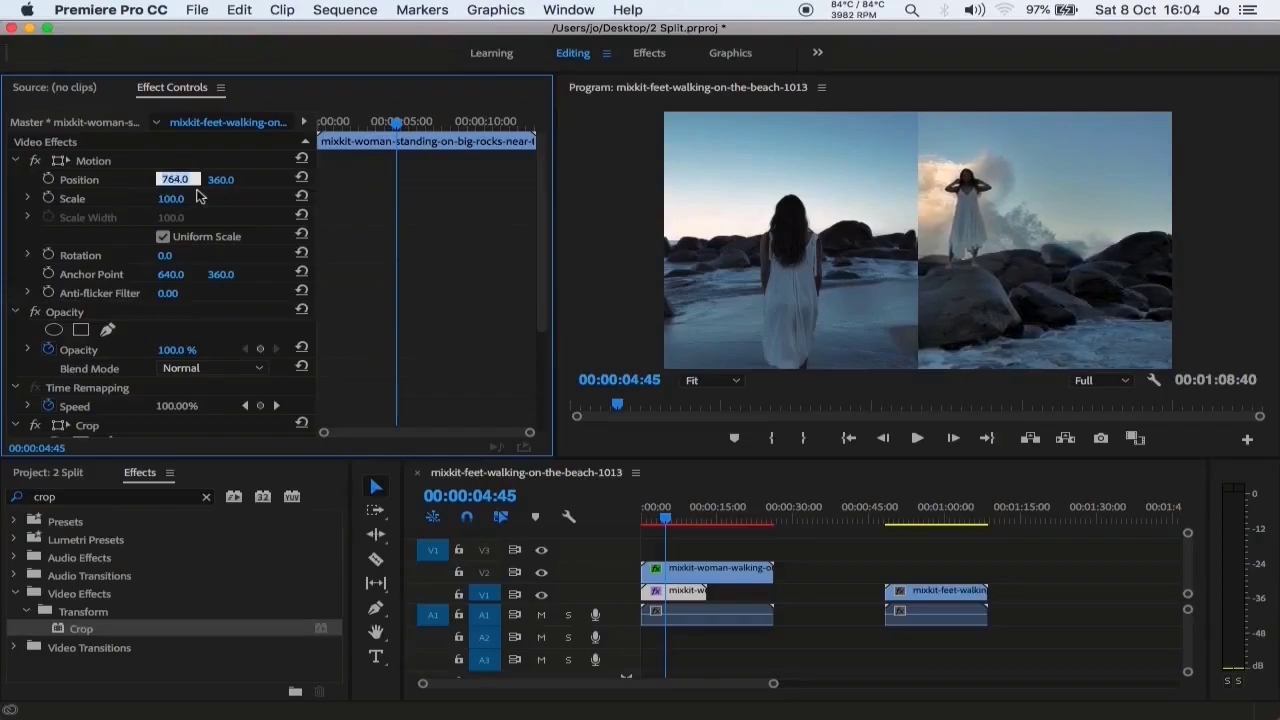
key(Up)
key(Up)
key(Up)
key(Up)
key(Up)
key(Up)
key(Up)
key(Up)
key(Up)
key(Up)
key(Up)
key(Up)
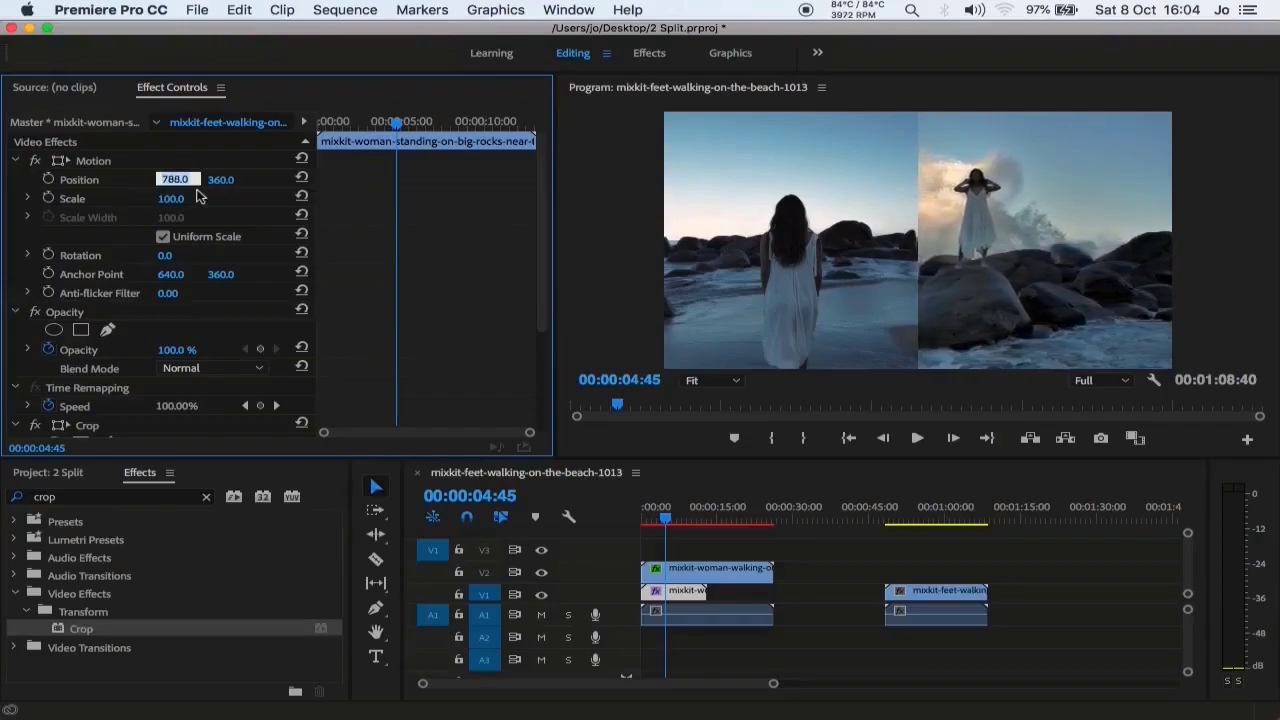
key(Up)
key(Up)
key(Up)
key(Up)
key(Up)
key(Up)
key(Up)
key(Up)
key(Up)
key(Up)
key(Up)
key(Up)
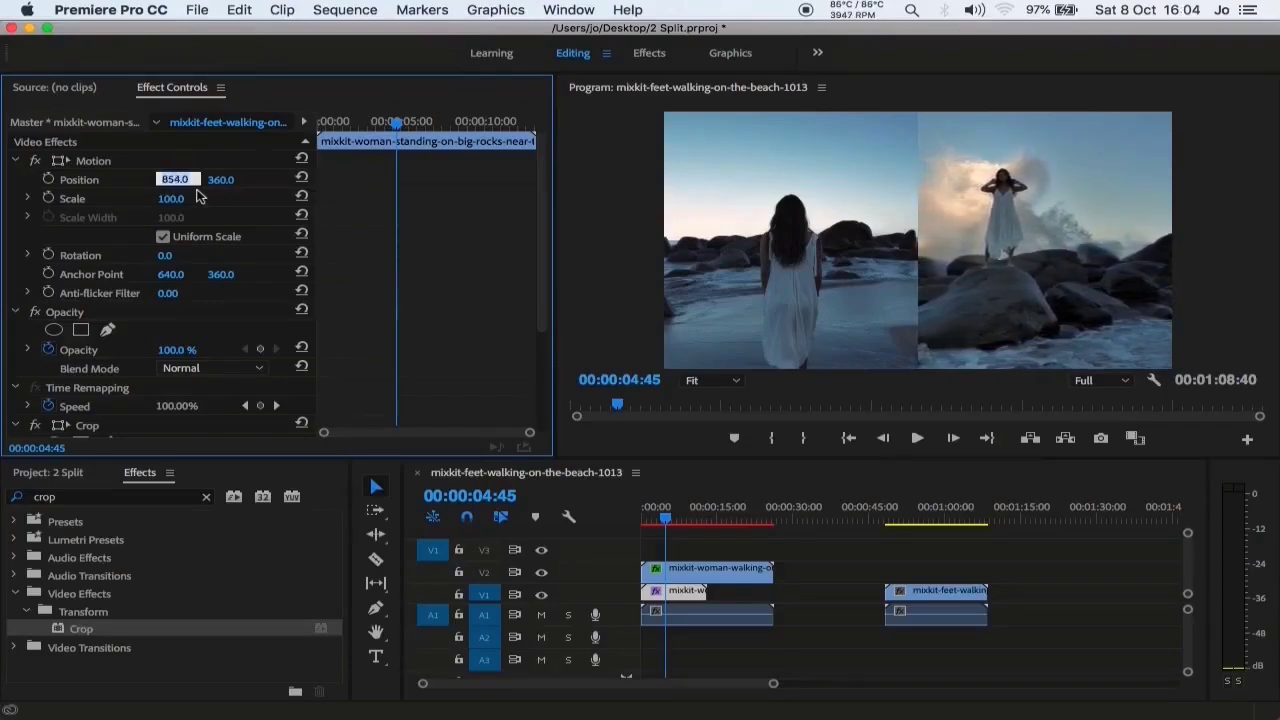
key(Up)
key(Up)
key(Up)
key(Up)
key(Up)
key(Up)
key(Up)
key(Up)
key(Up)
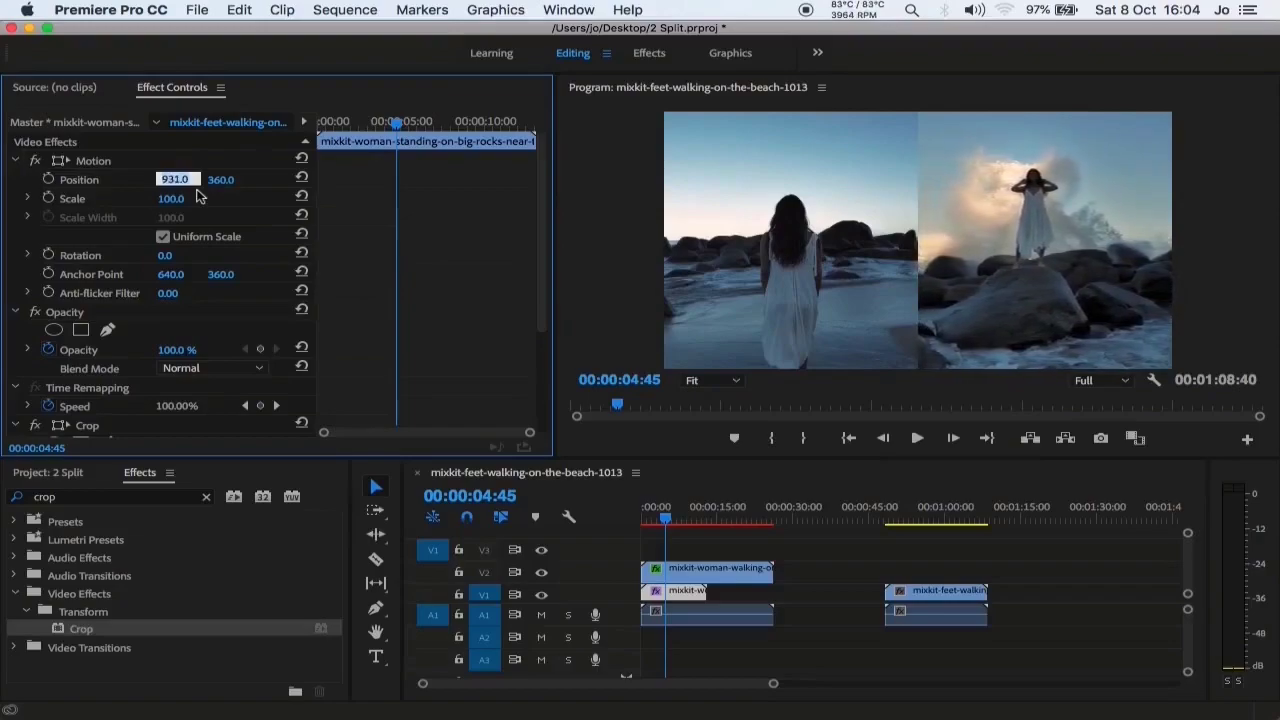
key(Up)
key(Up)
key(Up)
key(Up)
key(Up)
key(Up)
key(Return)
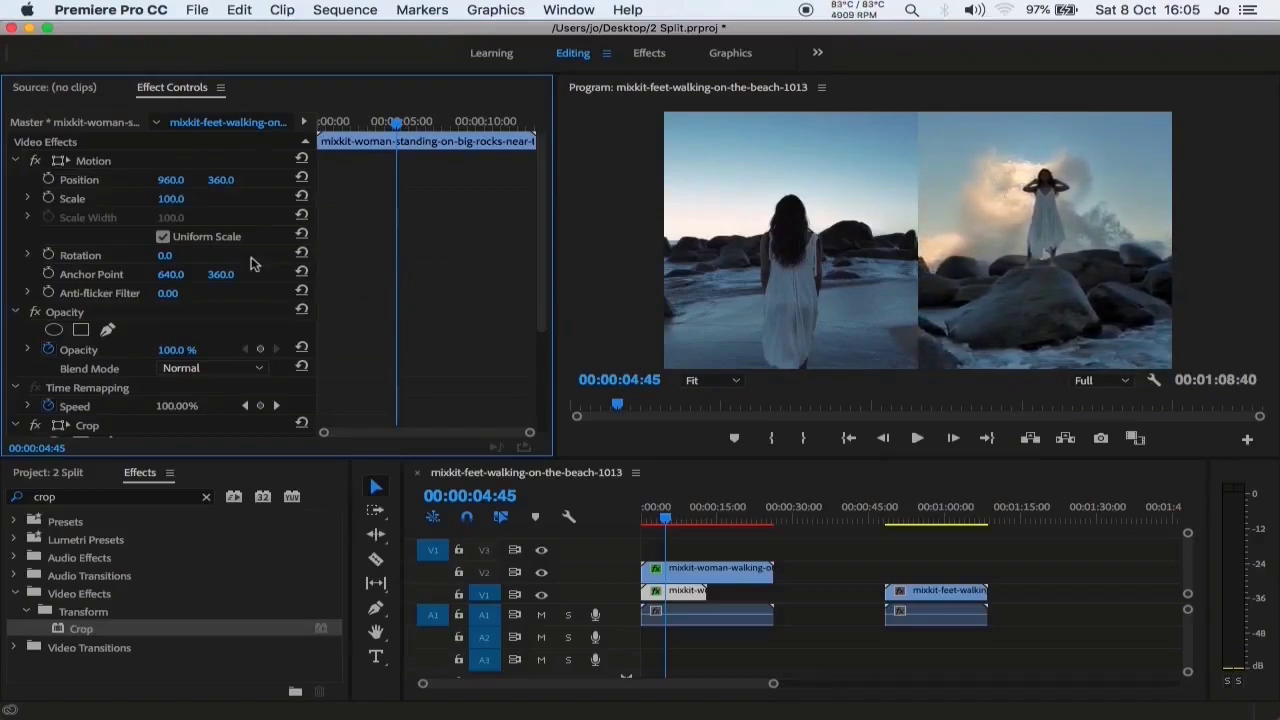
scroll(232, 297, down, 5)
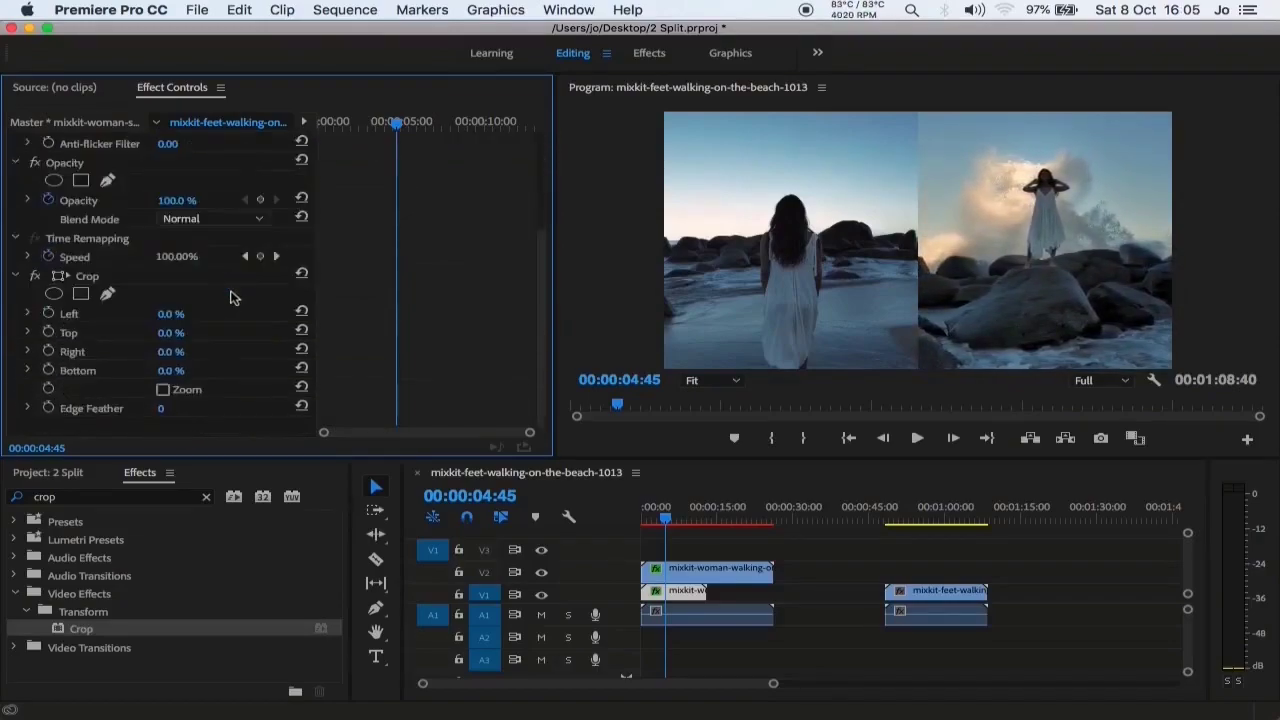
Set the rocks clip's Crop Left and Crop Right both to 25%
click(170, 314)
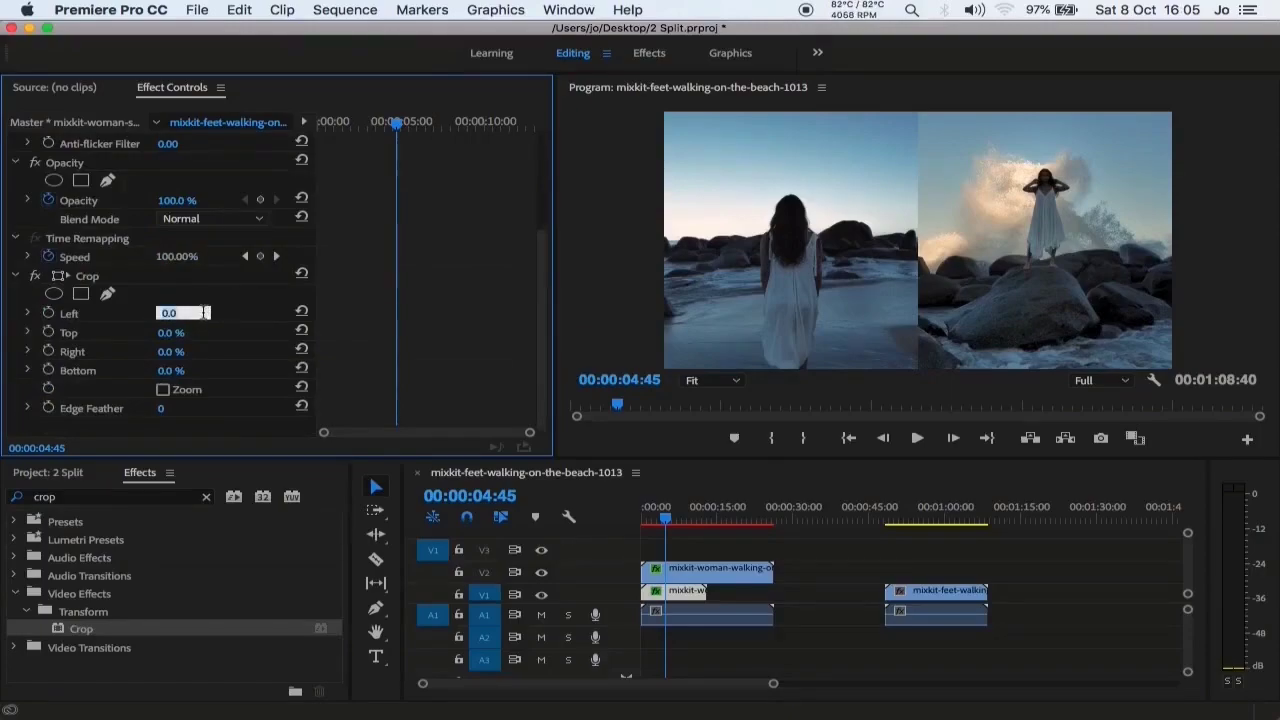
text(25)
key(Return)
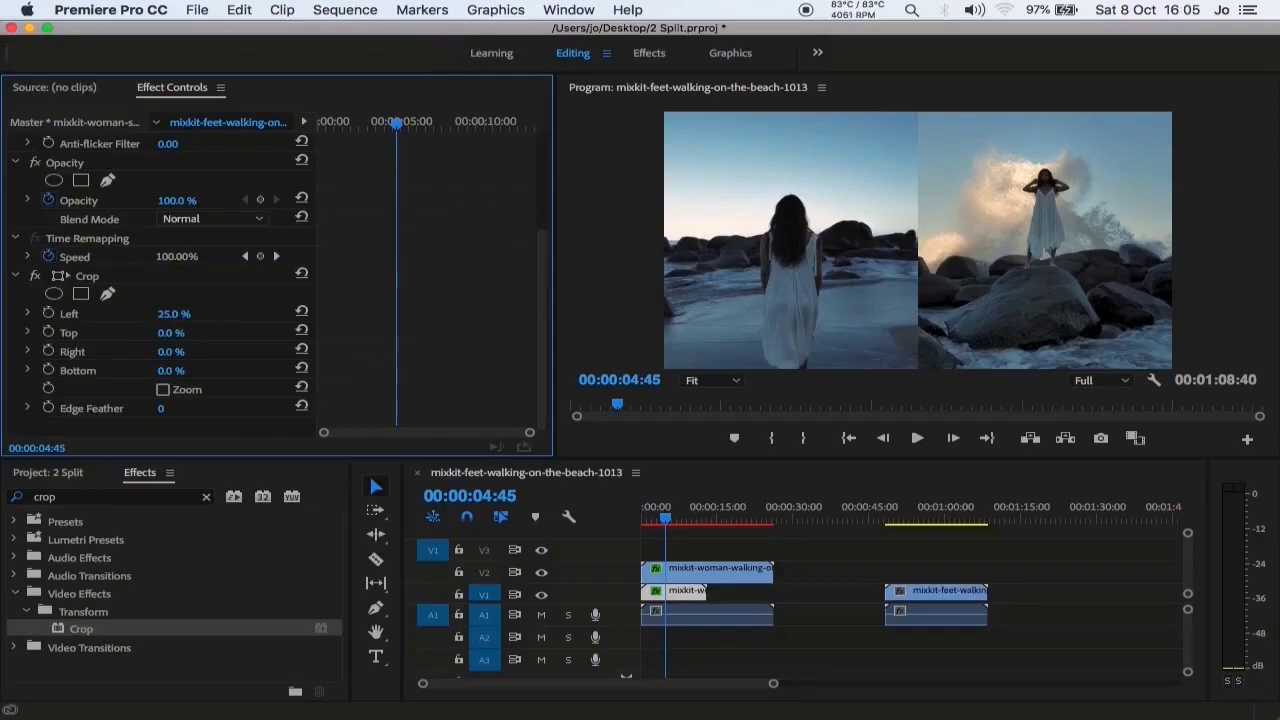
click(174, 351)
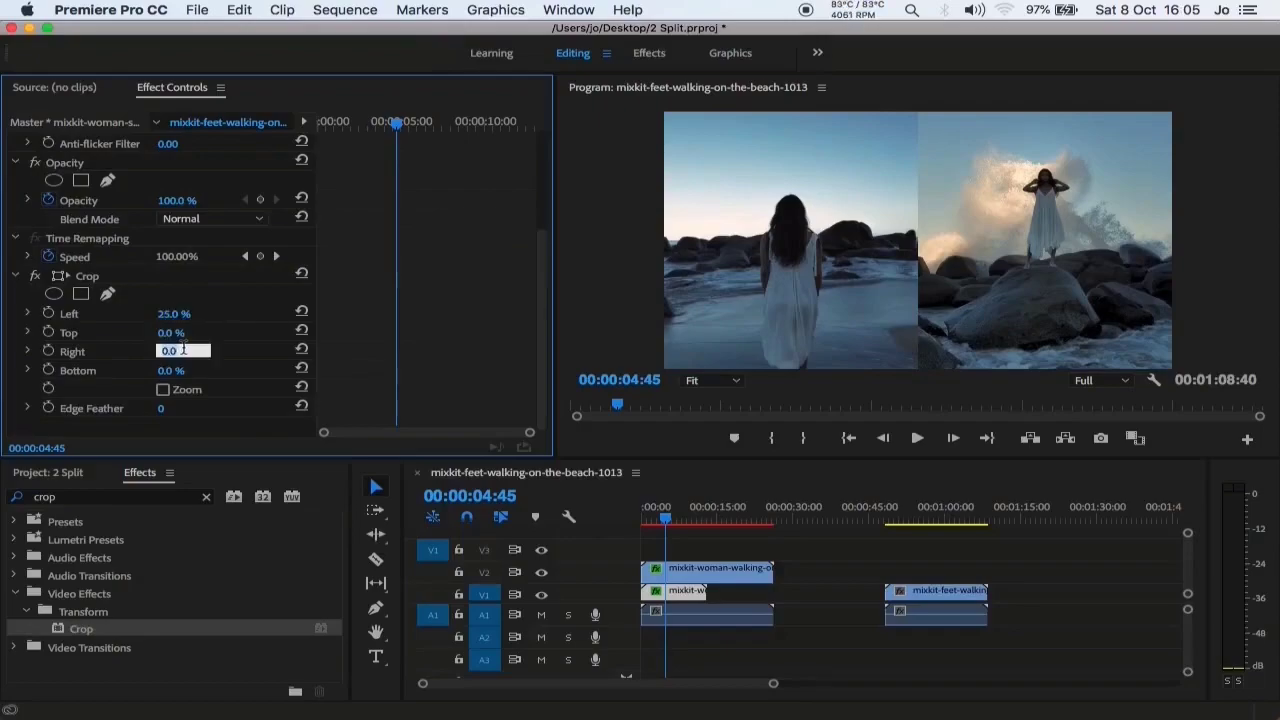
text(25)
key(Return)
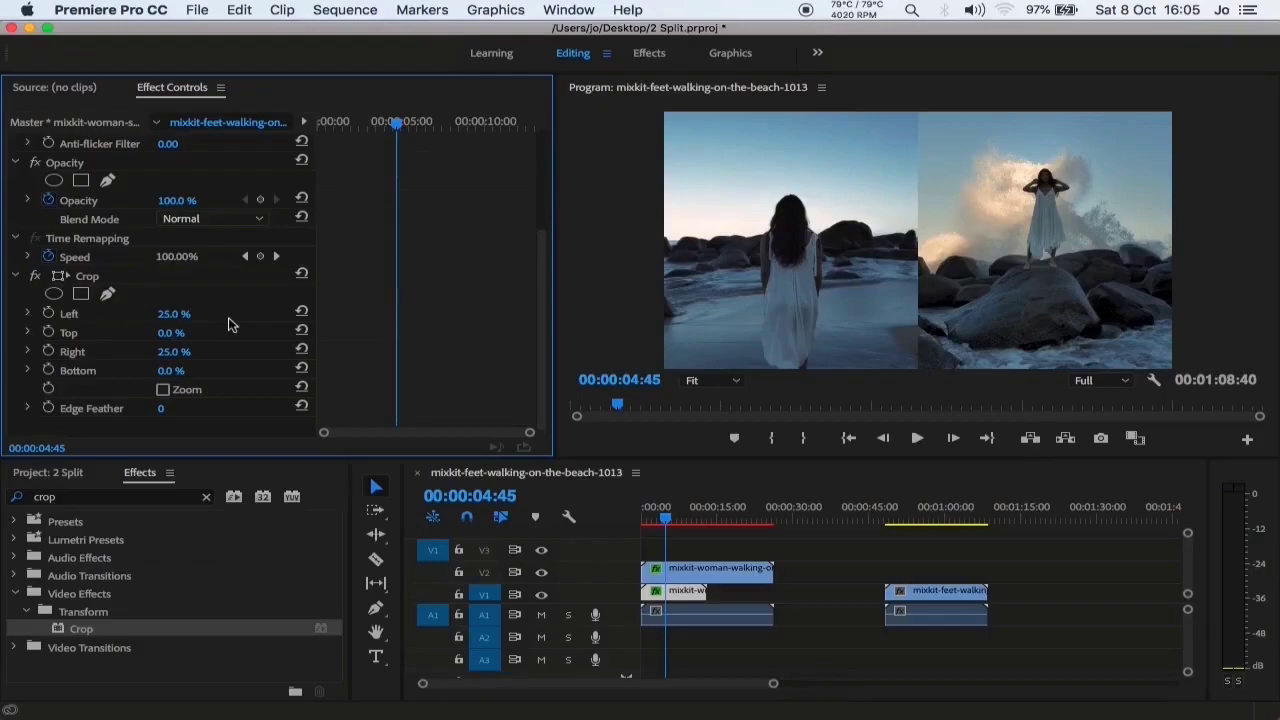
scroll(232, 324, up, 2)
scroll(240, 328, up, 3)
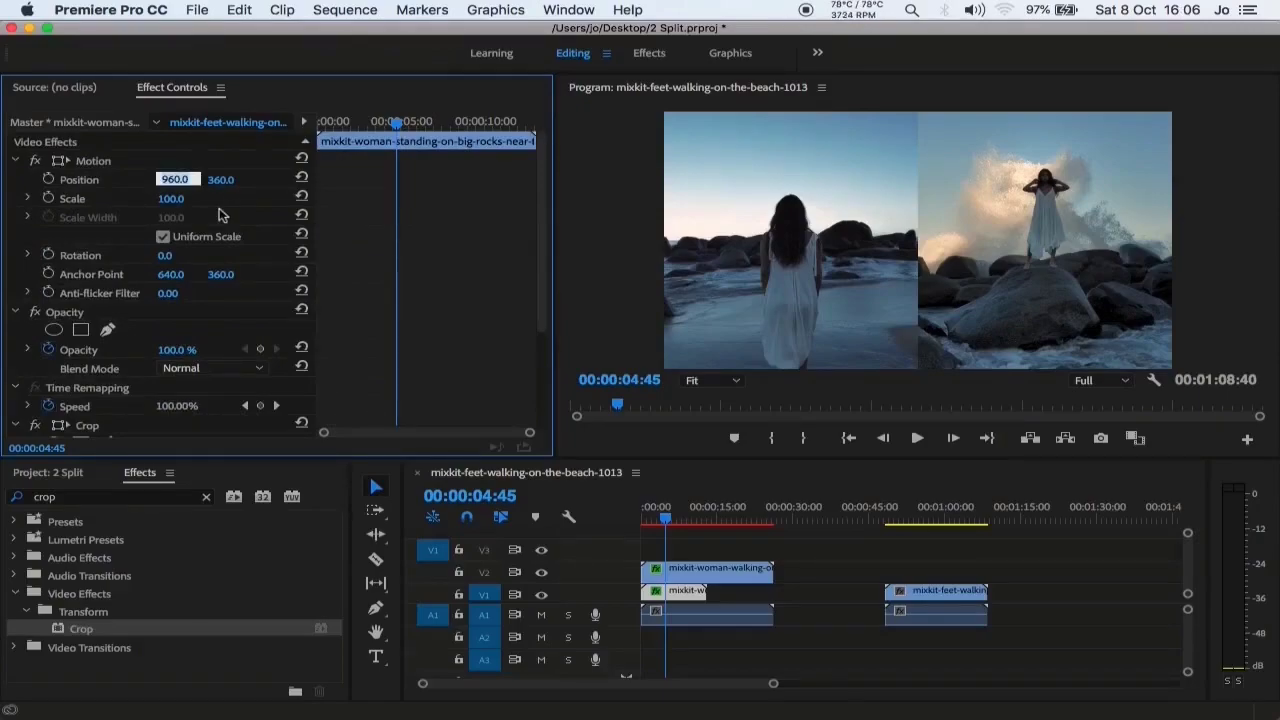
Set the rocks clip's Position X to 970 and the beach-walking clip's Position X to 188
text(970)
key(Return)
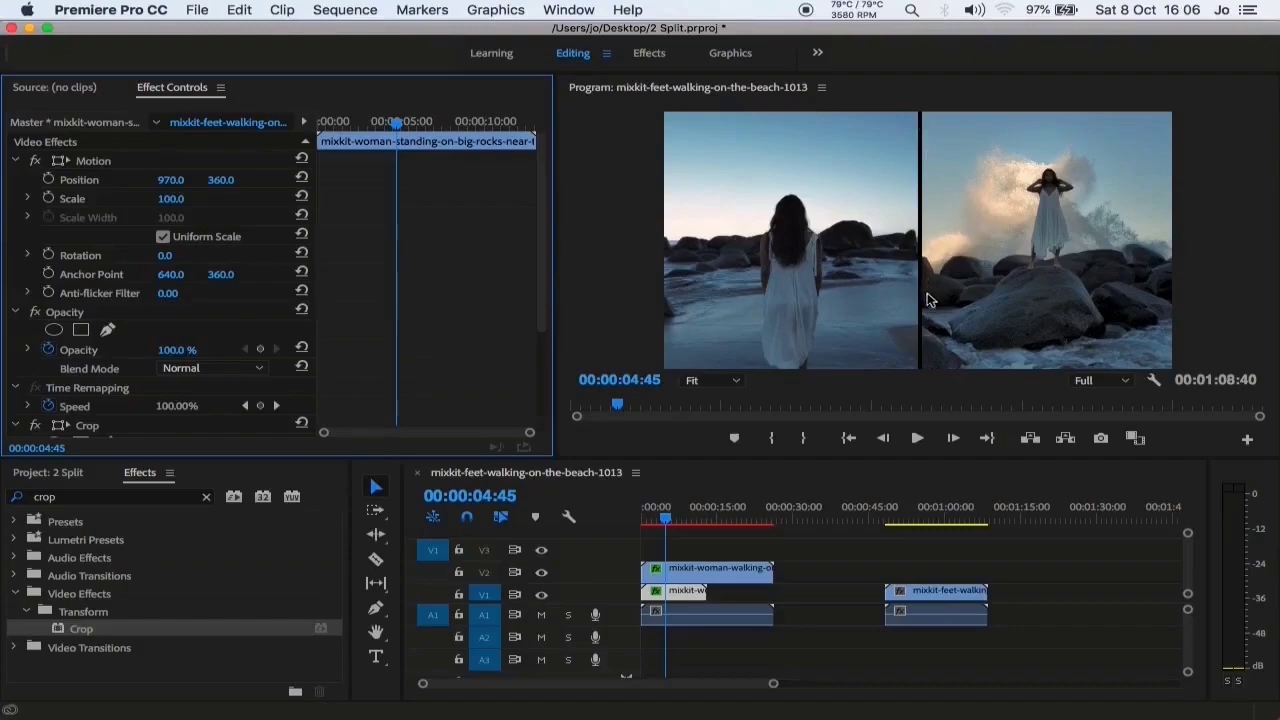
click(727, 580)
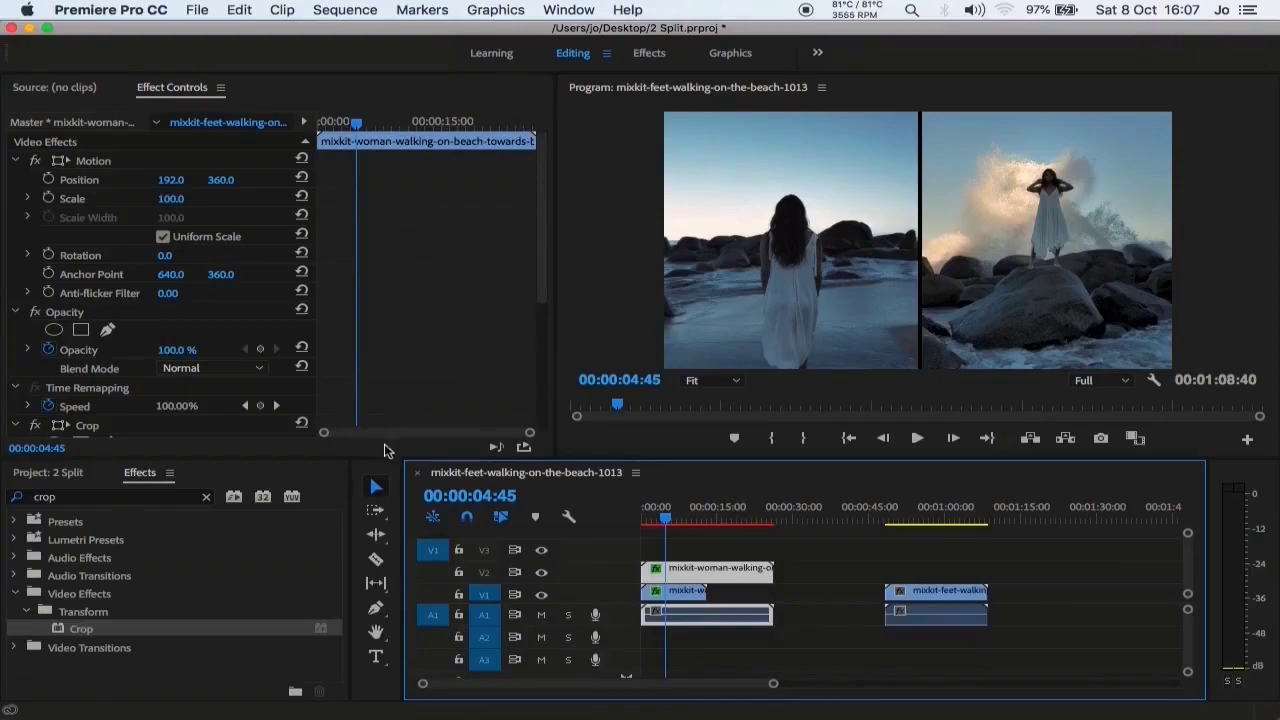
click(172, 179)
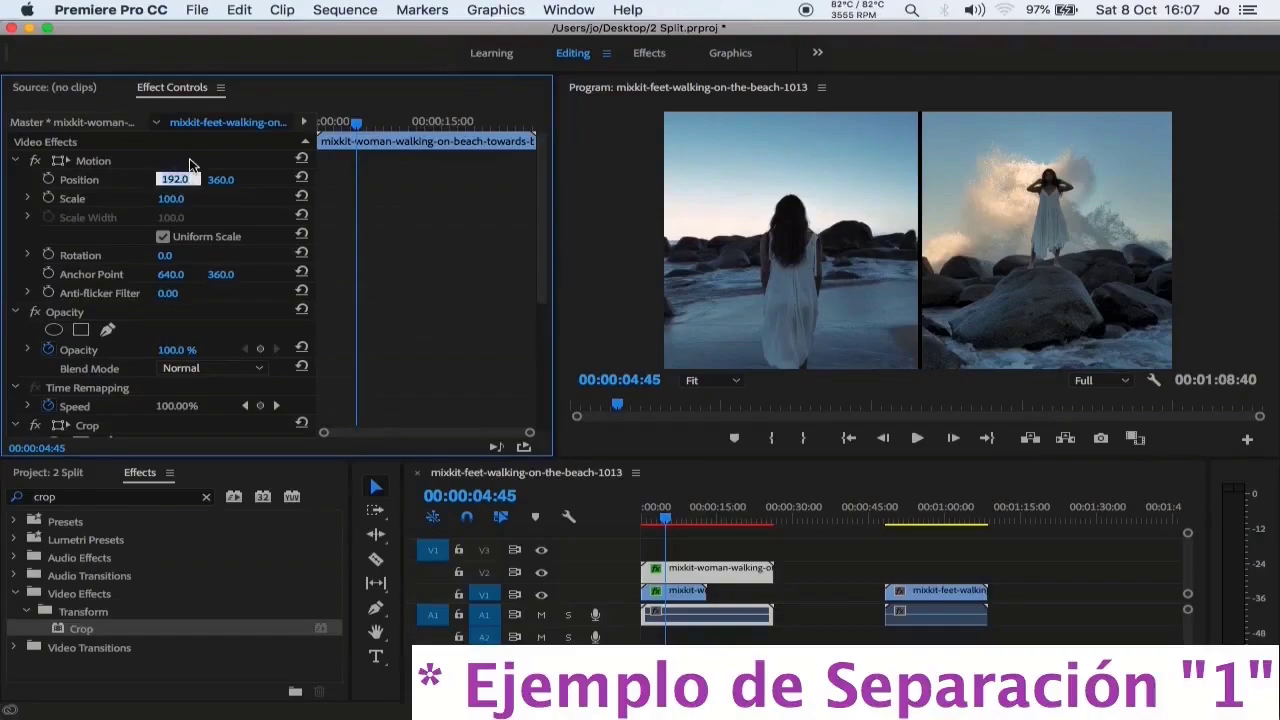
text(188)
key(Return)
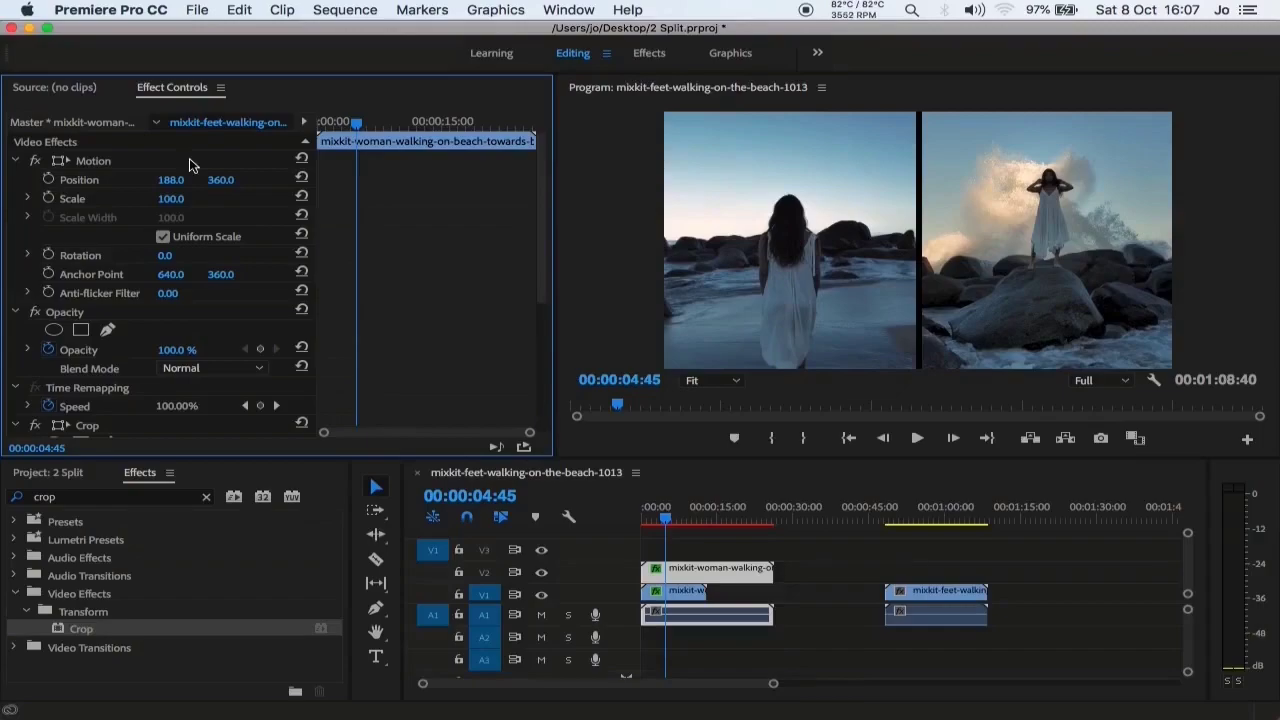
click(382, 616)
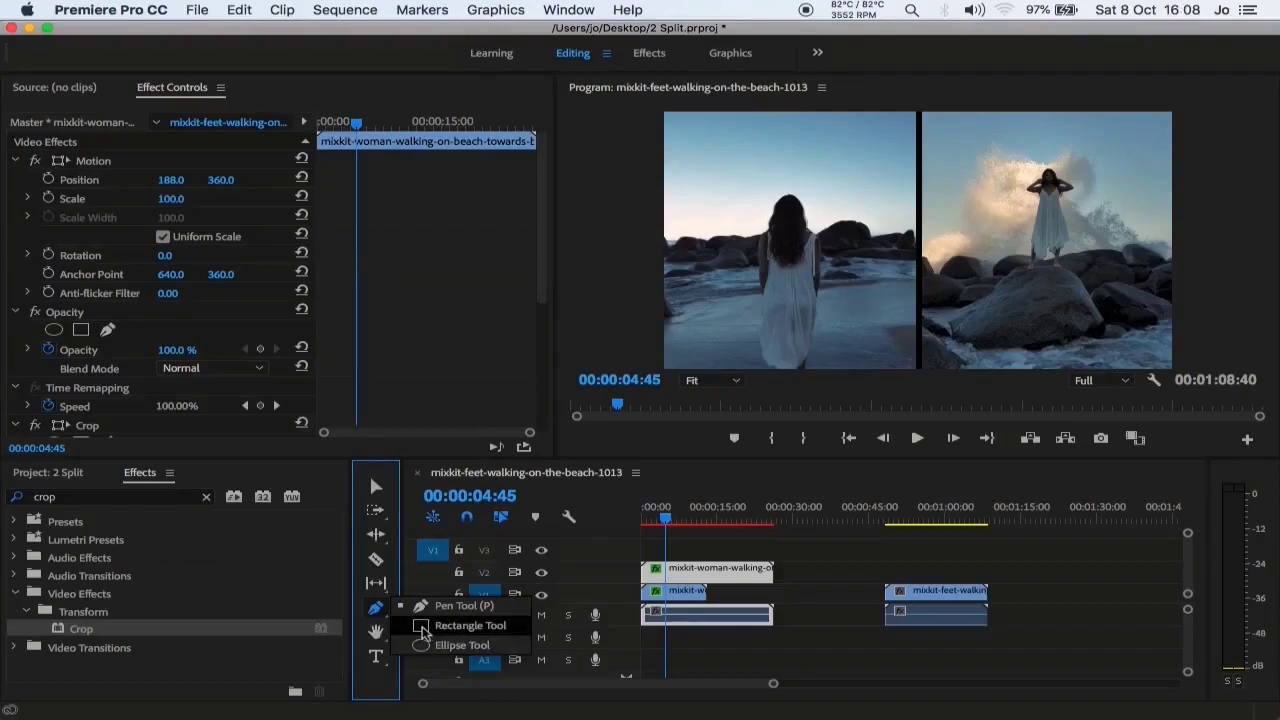
In the Graphics workspace, draw a tall narrow grey rectangle over the gap between the clips
click(421, 627)
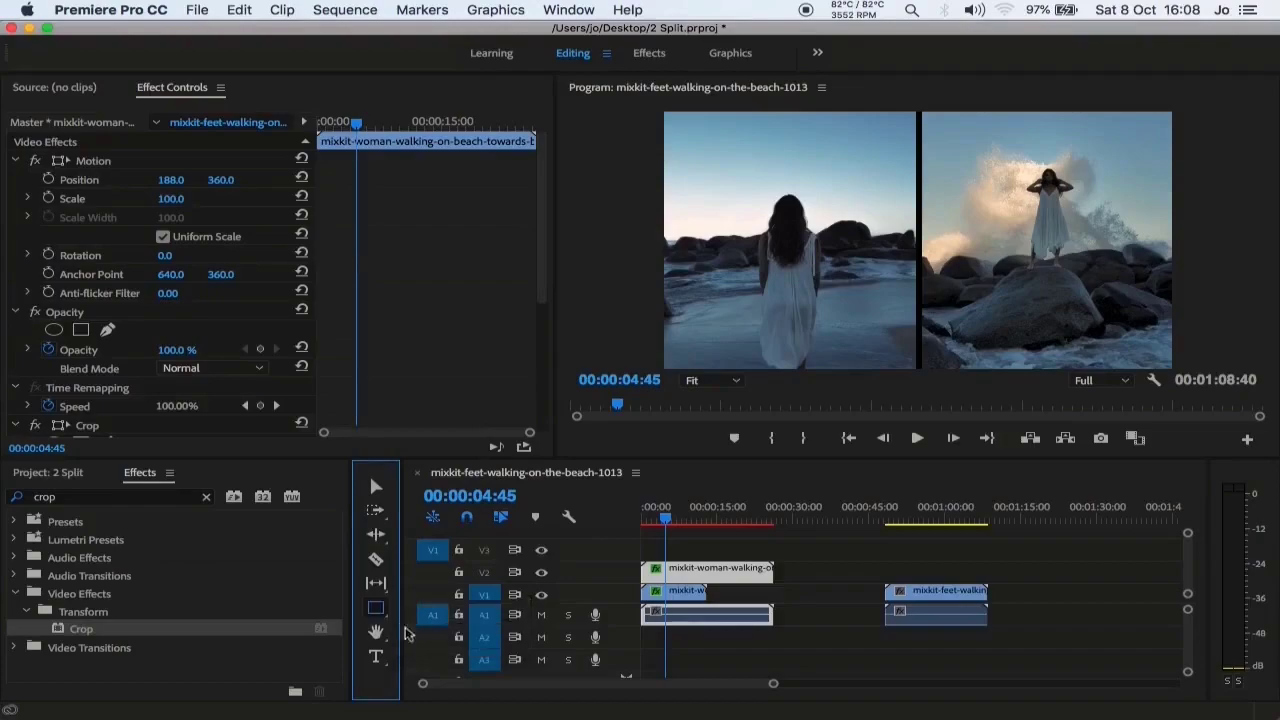
click(726, 55)
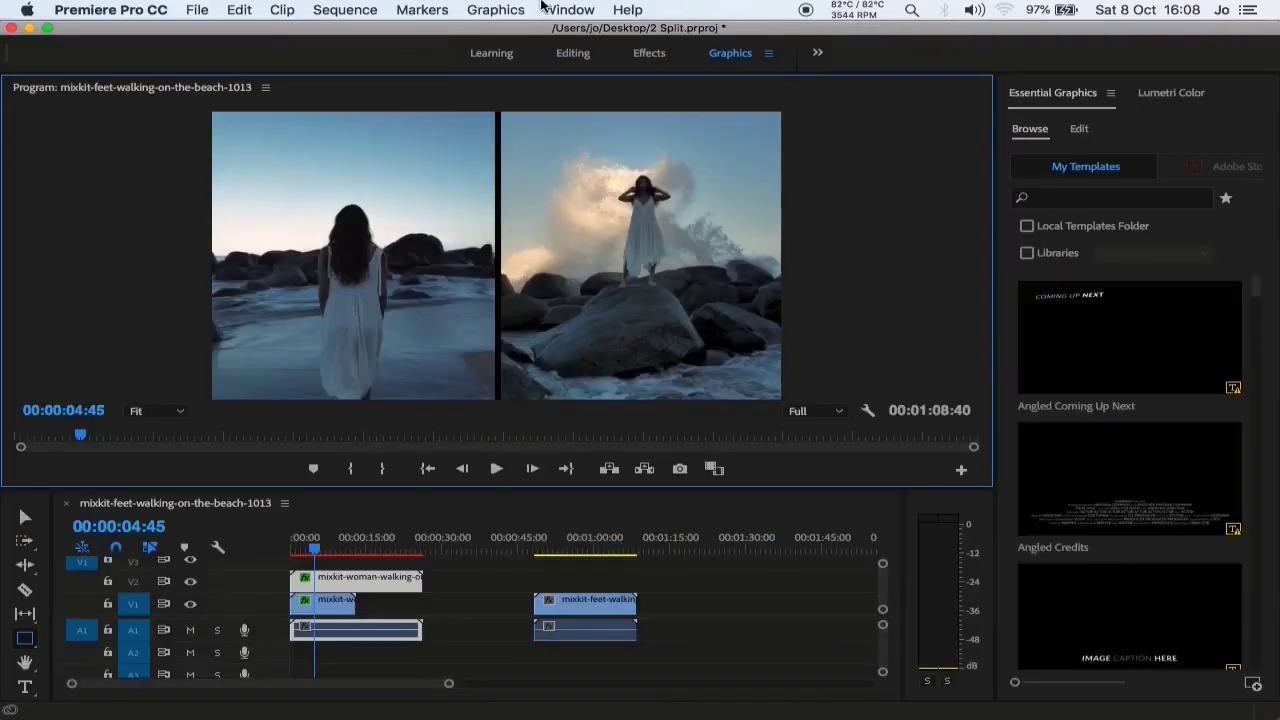
click(561, 13)
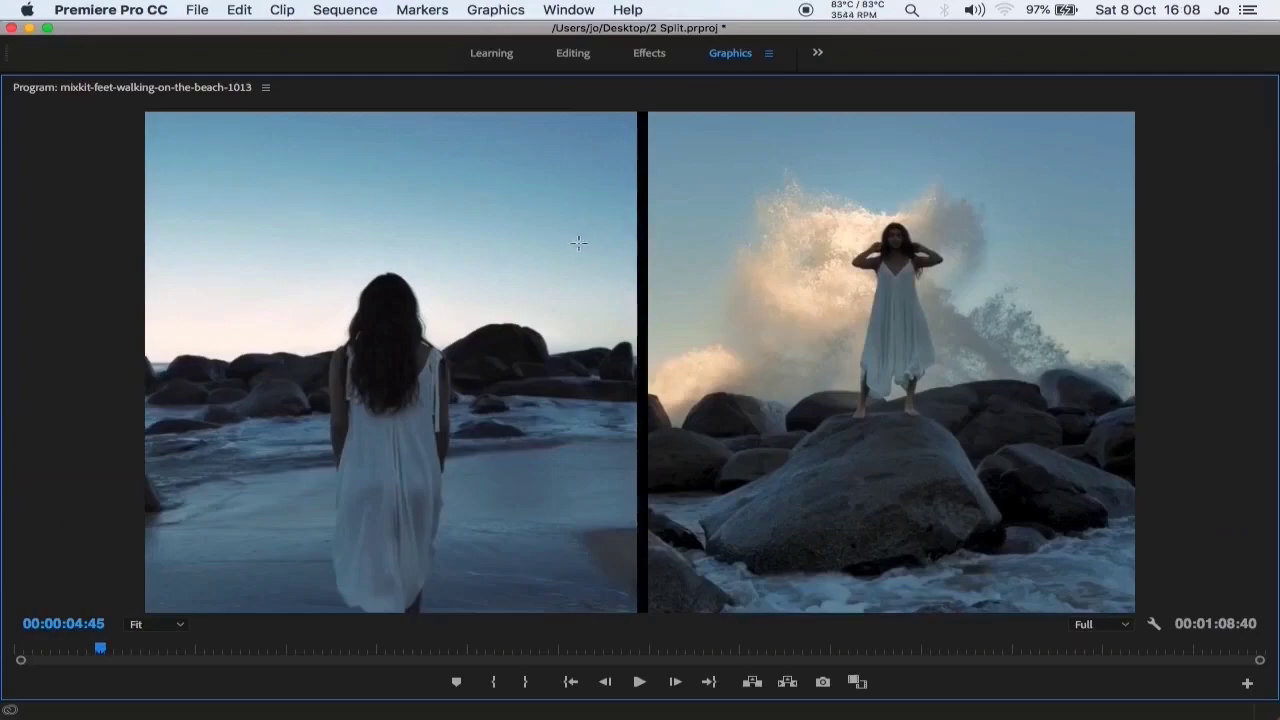
drag(630, 110, 652, 617)
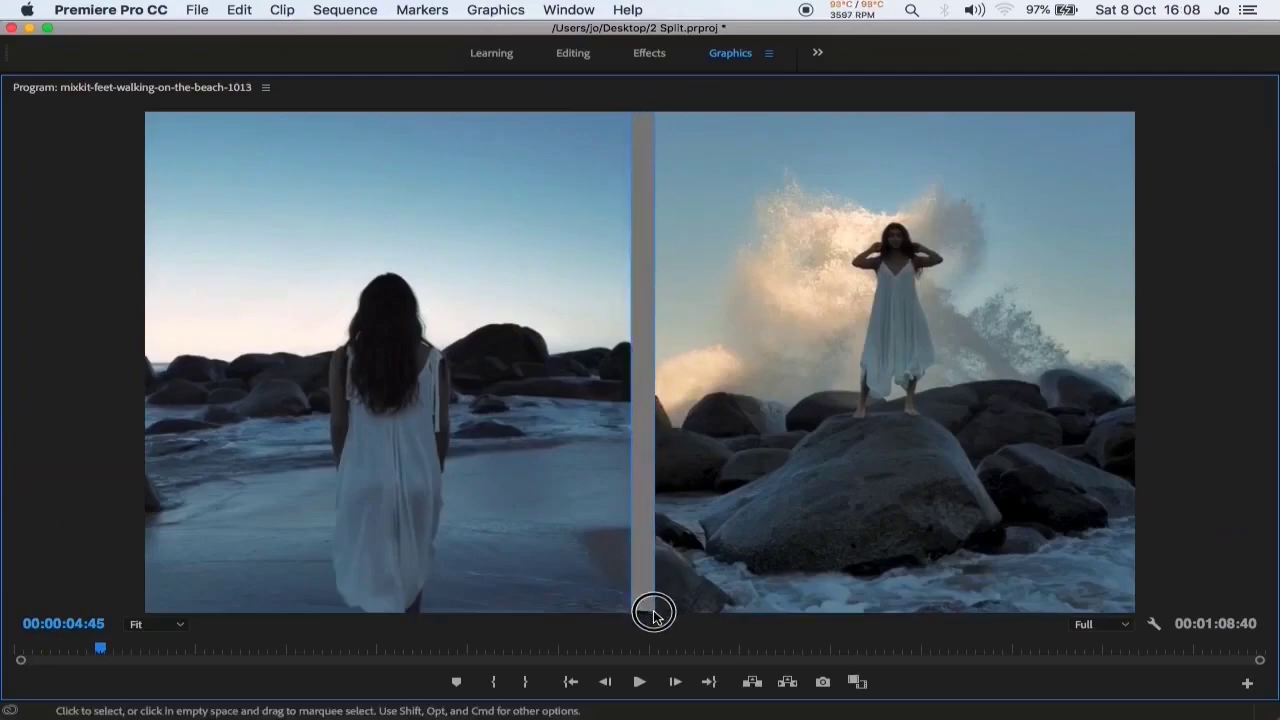
key(v)
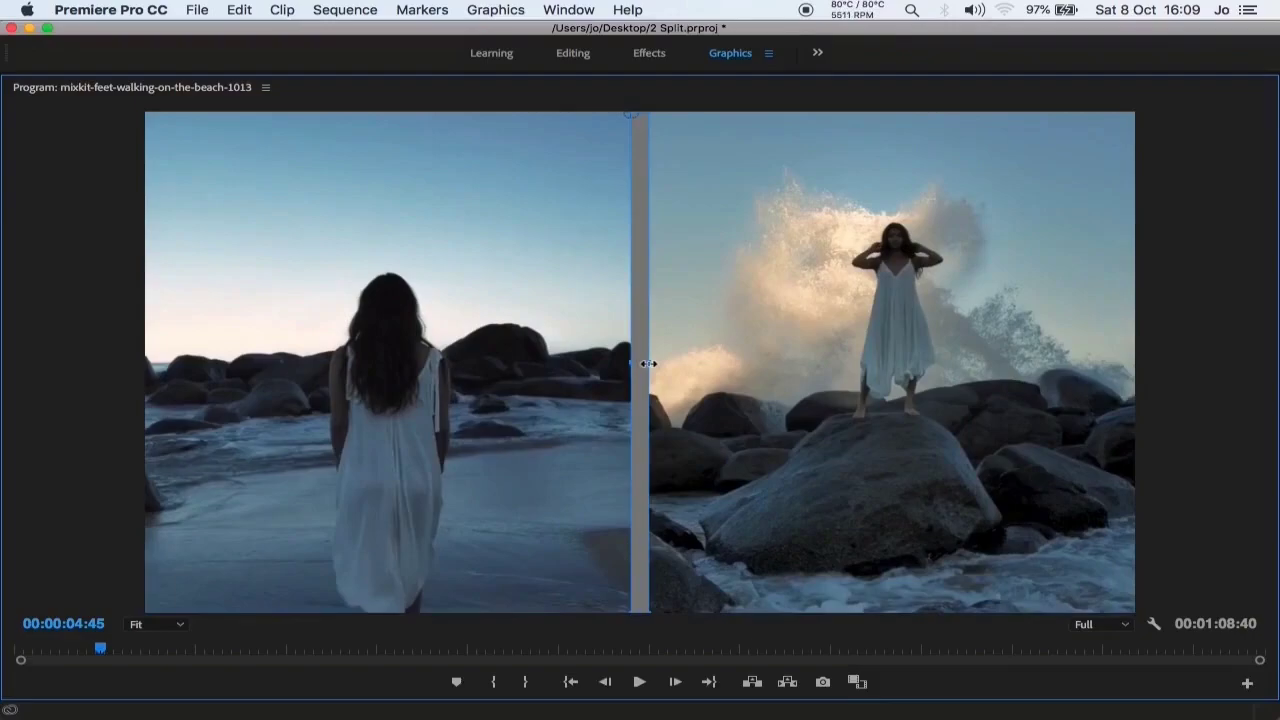
drag(648, 364, 648, 364)
click(556, 10)
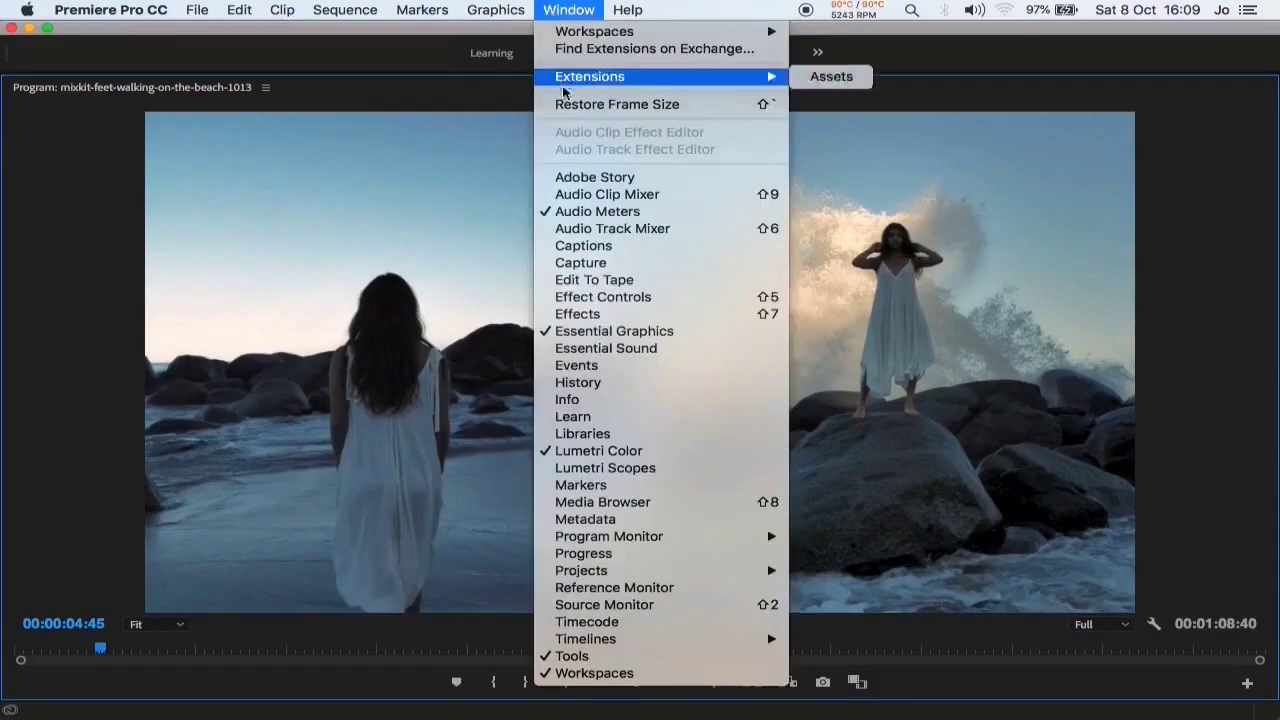
click(557, 106)
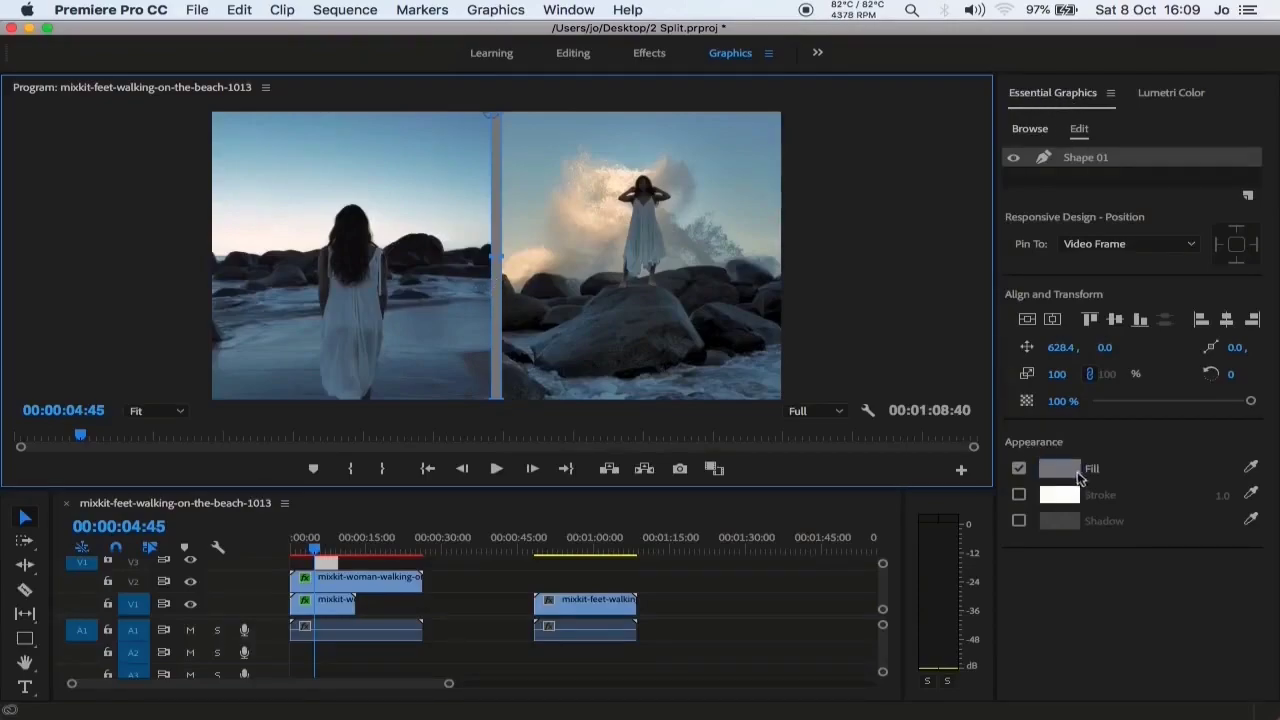
Make the rectangle's fill white with the eyedropper and return to the Editing workspace
click(1250, 466)
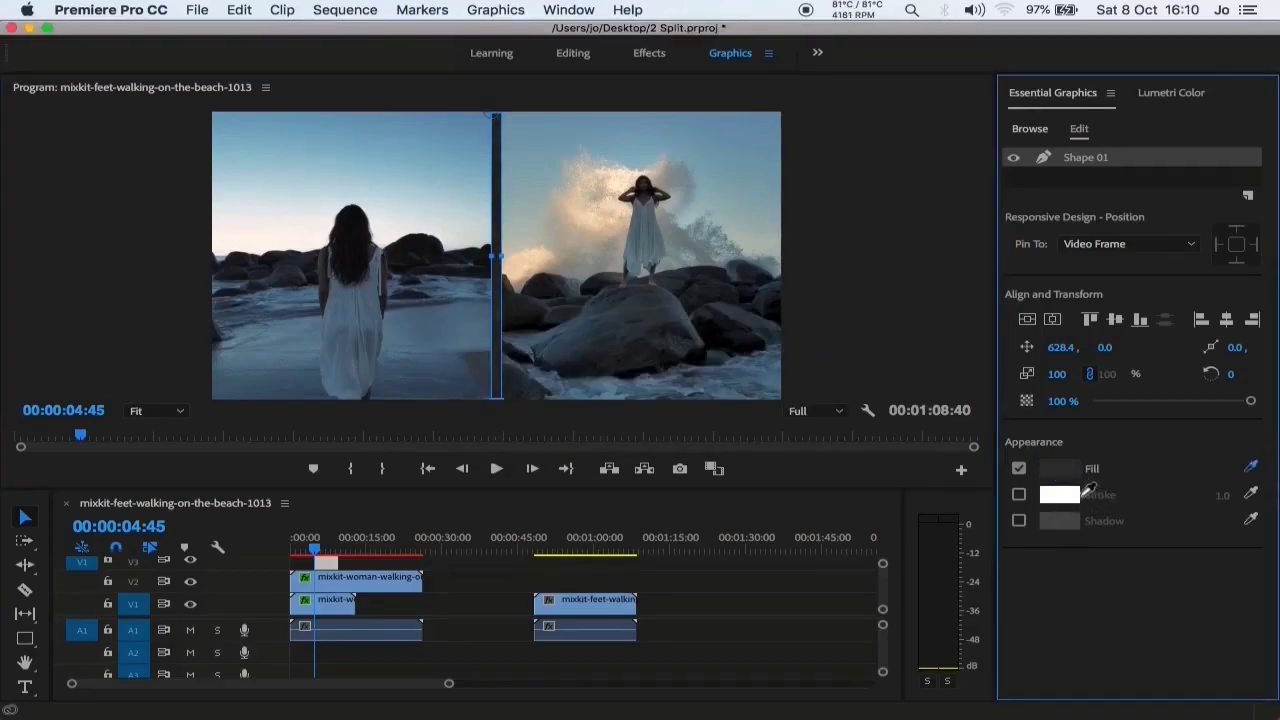
click(1060, 494)
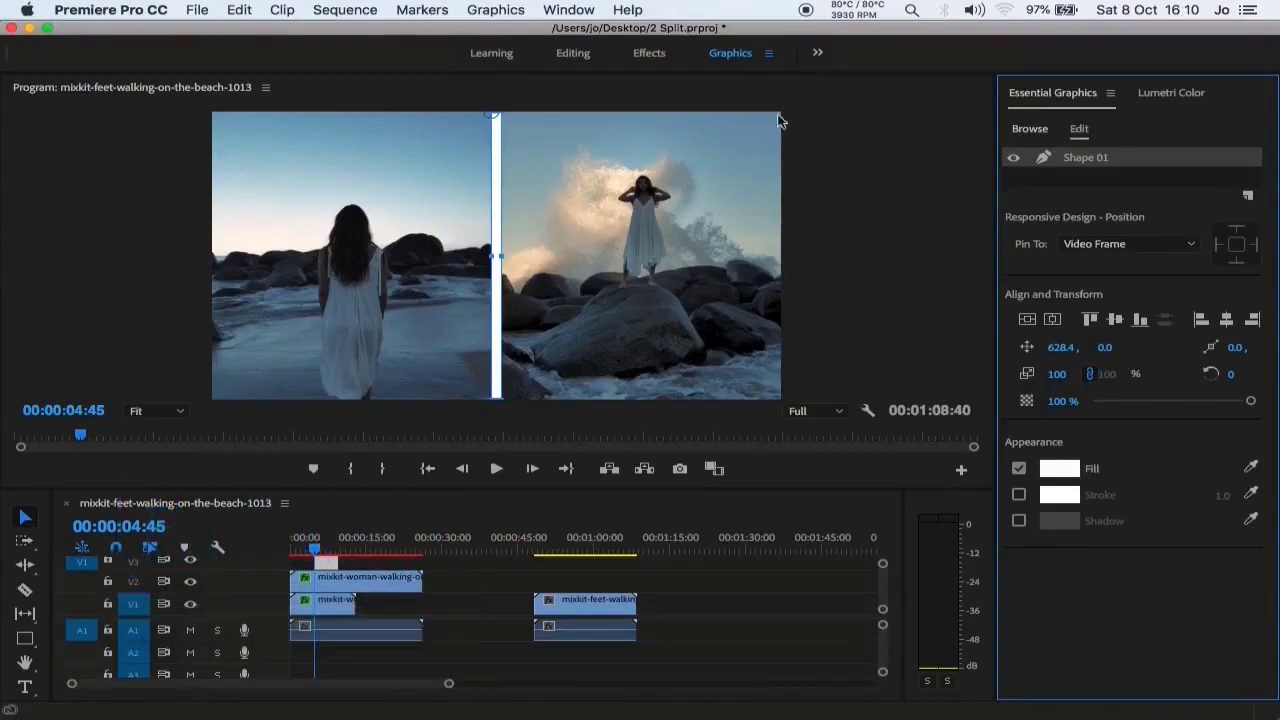
click(580, 55)
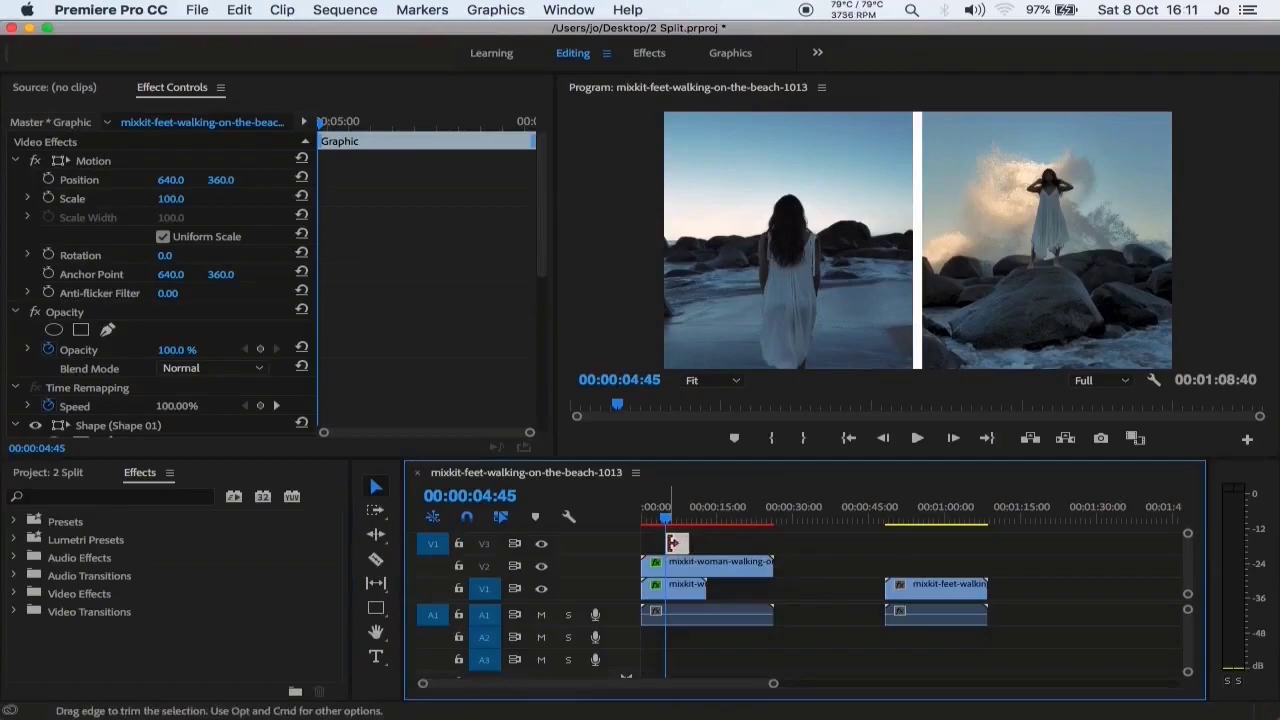
Extend the white bar graphic to the sequence start and move the feet-walking clip onto V3 there
mouse_move(667, 545)
mouse_down()
mouse_move(645, 545)
mouse_move(706, 545)
mouse_move(670, 528)
mouse_up()
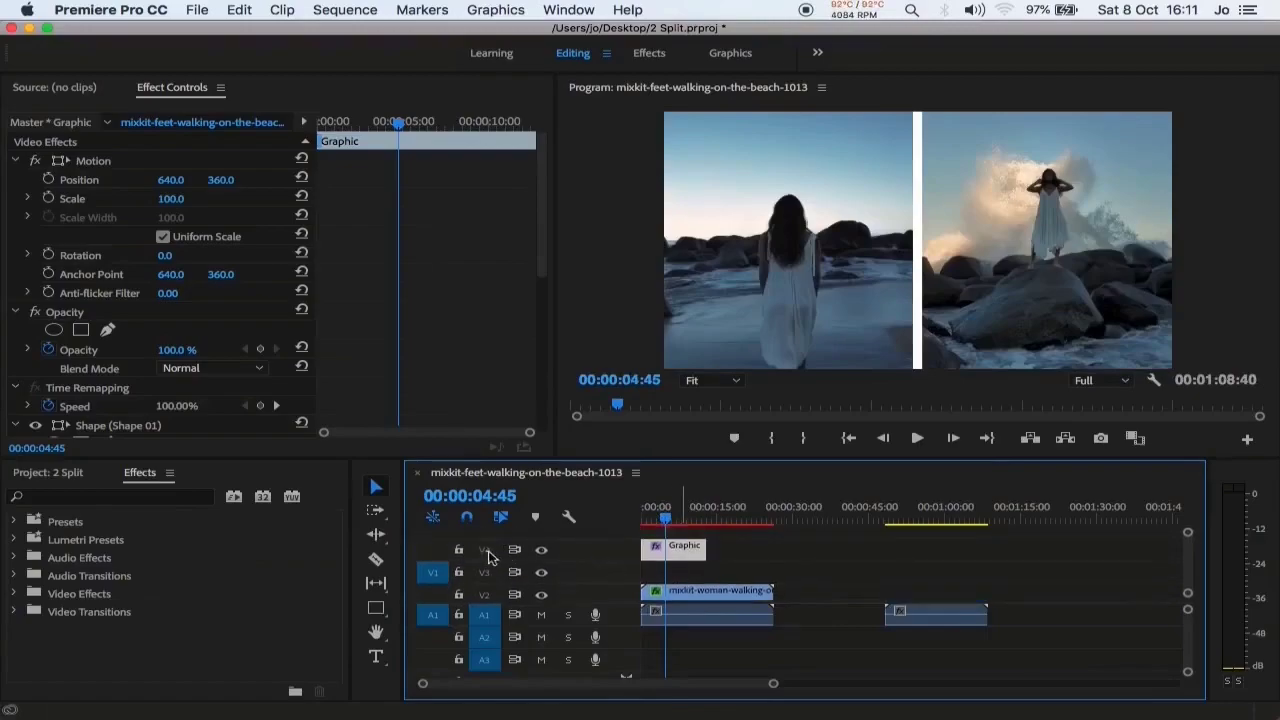
scroll(770, 600, down, 2)
click(925, 586)
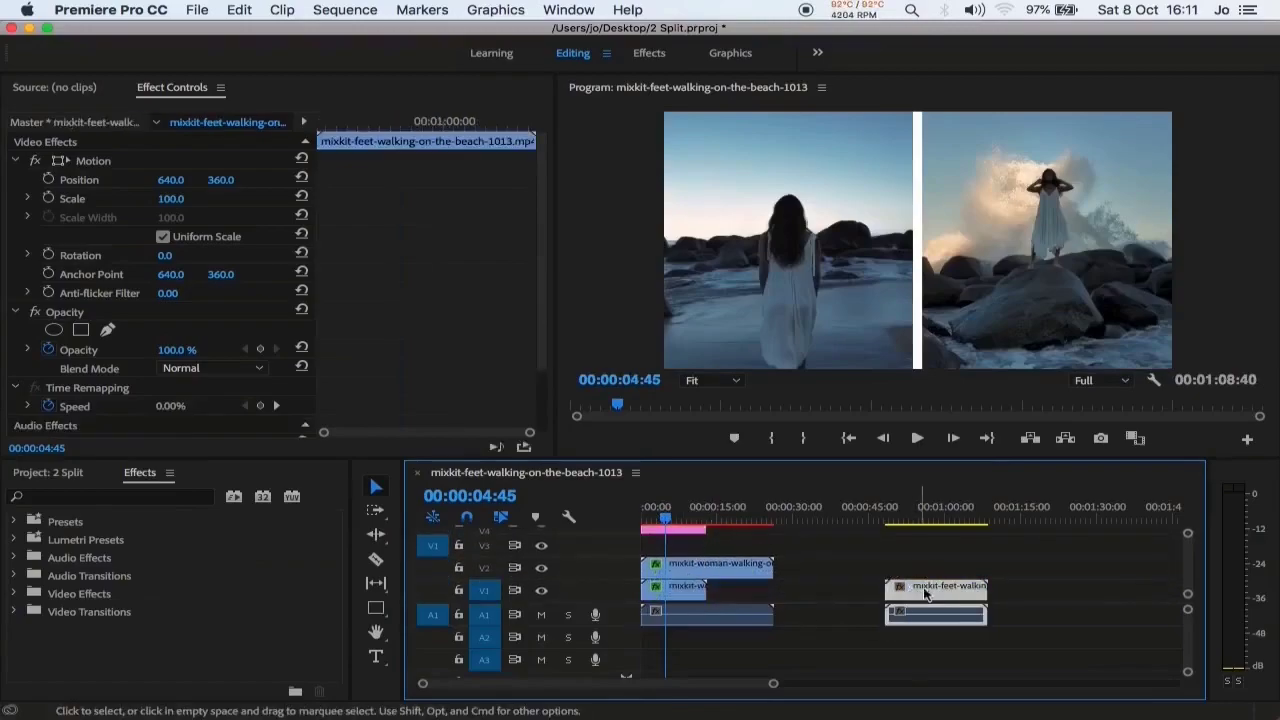
drag(927, 588, 683, 551)
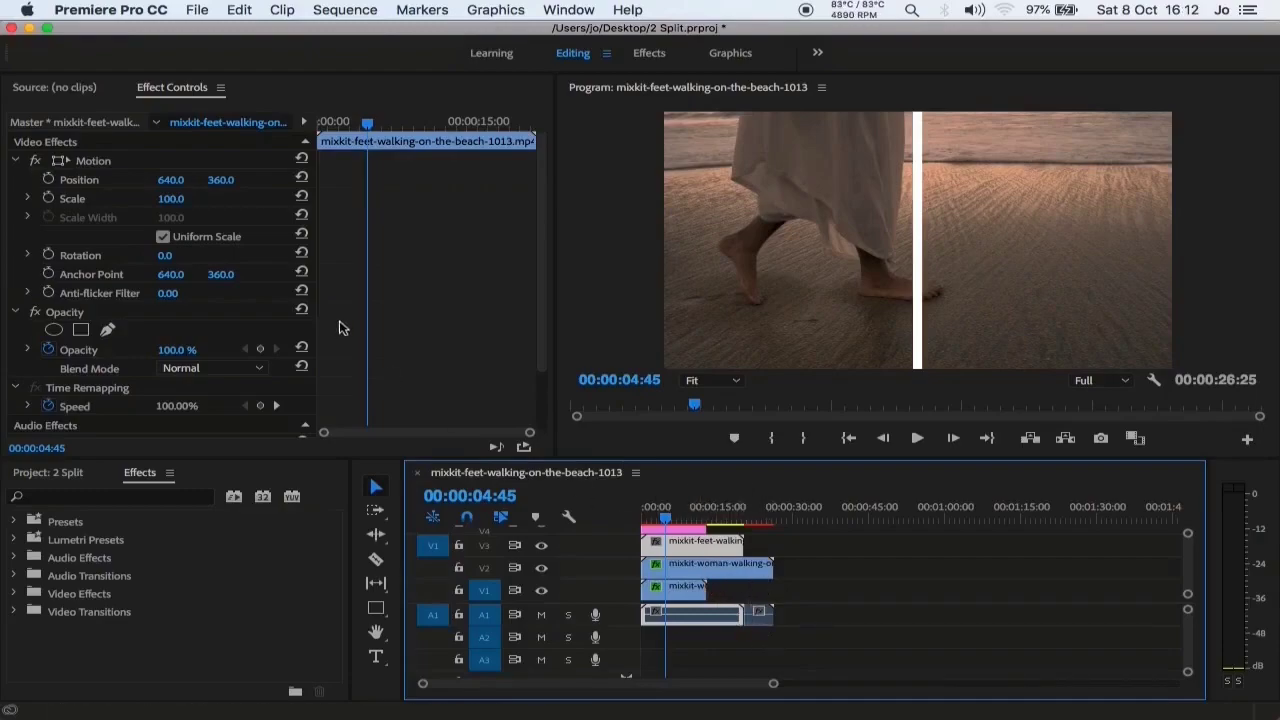
Scale the feet-walking clip down to 50%
click(180, 198)
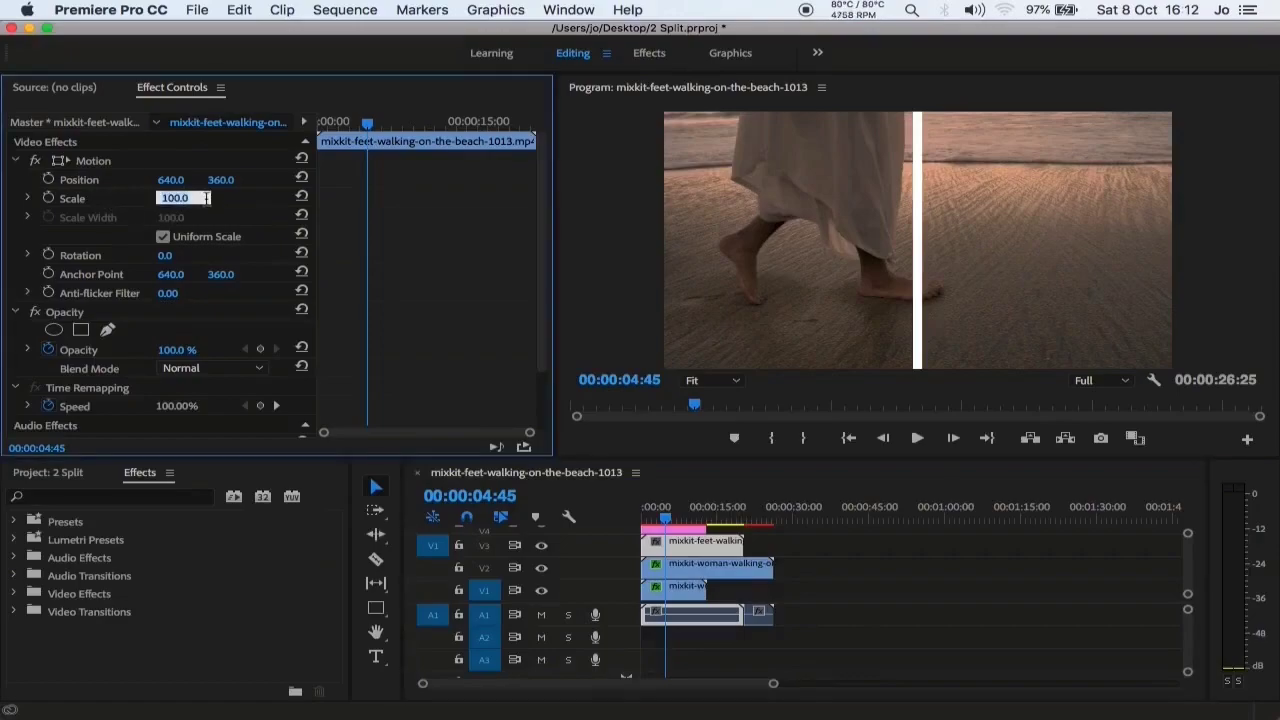
text(50)
key(Return)
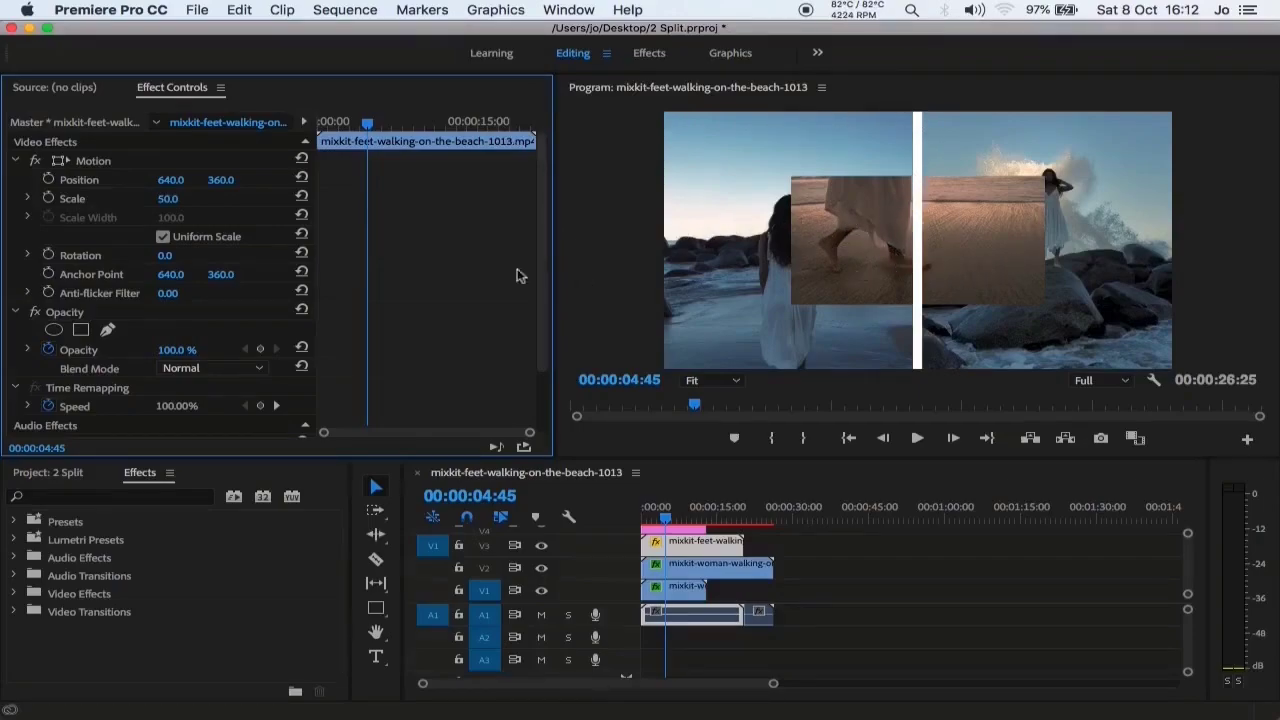
Move the feet-walking clip to Position 320, 181 in the top-left of the frame
click(172, 180)
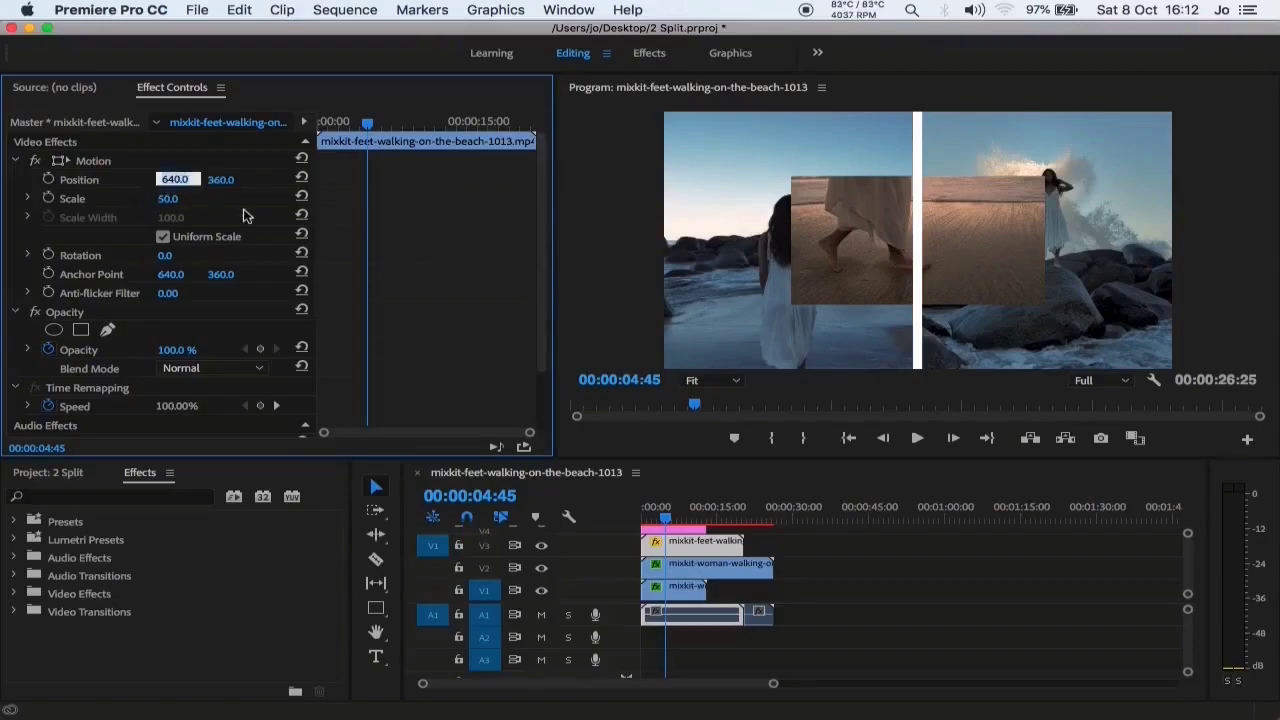
key(Down)
key(Down)
key(Down)
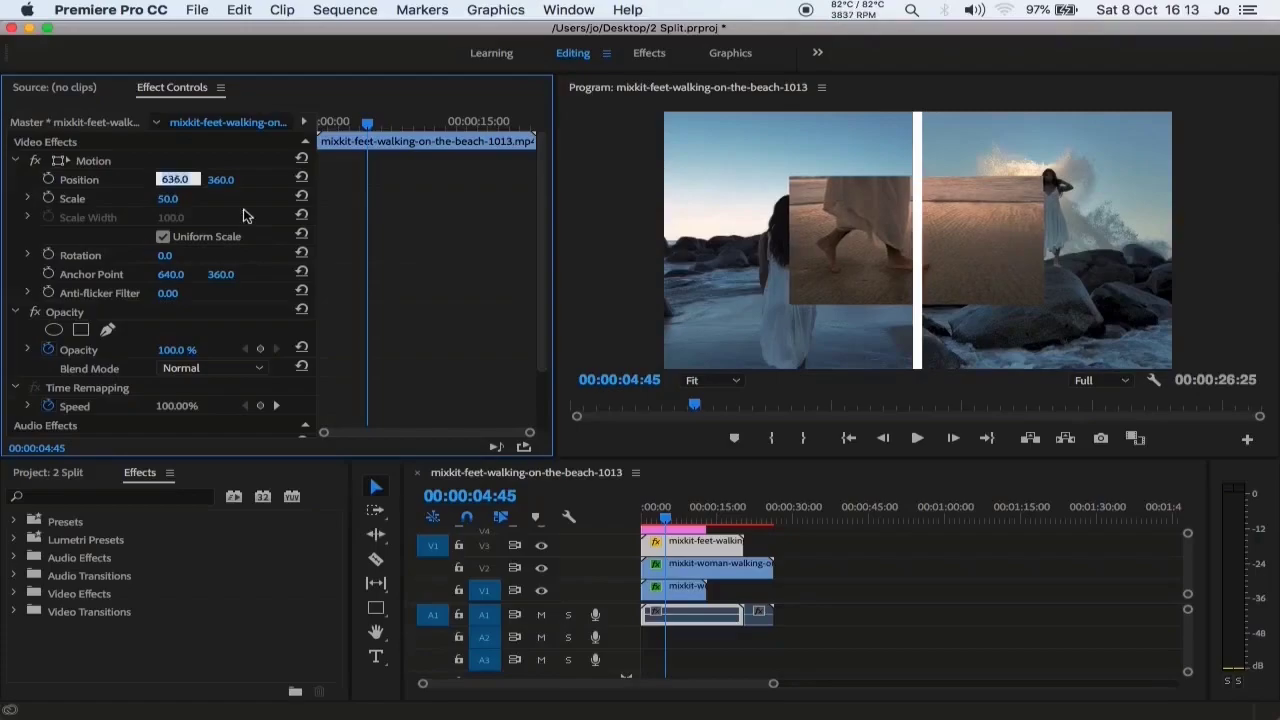
key(Down)
key(Down)
key(Down)
key(Down)
key(Down)
key(Down)
key(Down)
key(Down)
key(Down)
key(Down)
key(Down)
key(Down)
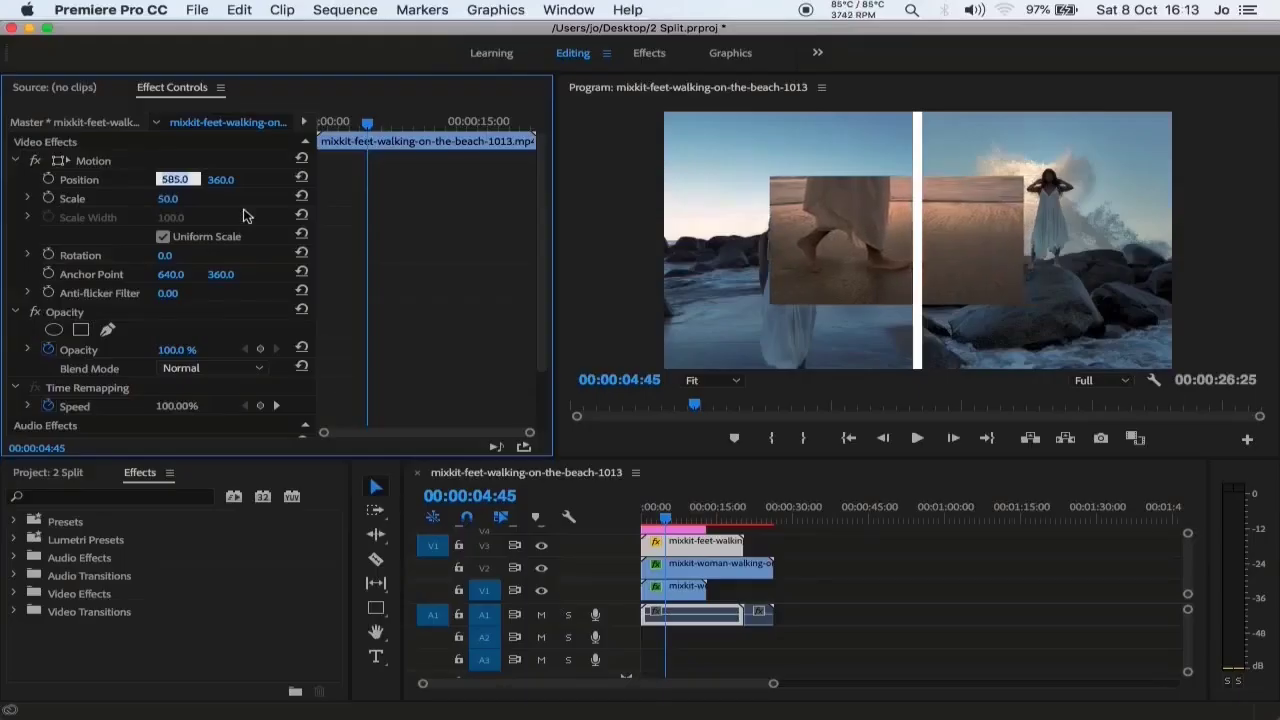
key(Down)
key(Down)
key(Down)
key(Down)
key(Down)
key(Down)
key(Down)
key(Down)
key(Down)
key(Down)
key(Down)
key(Down)
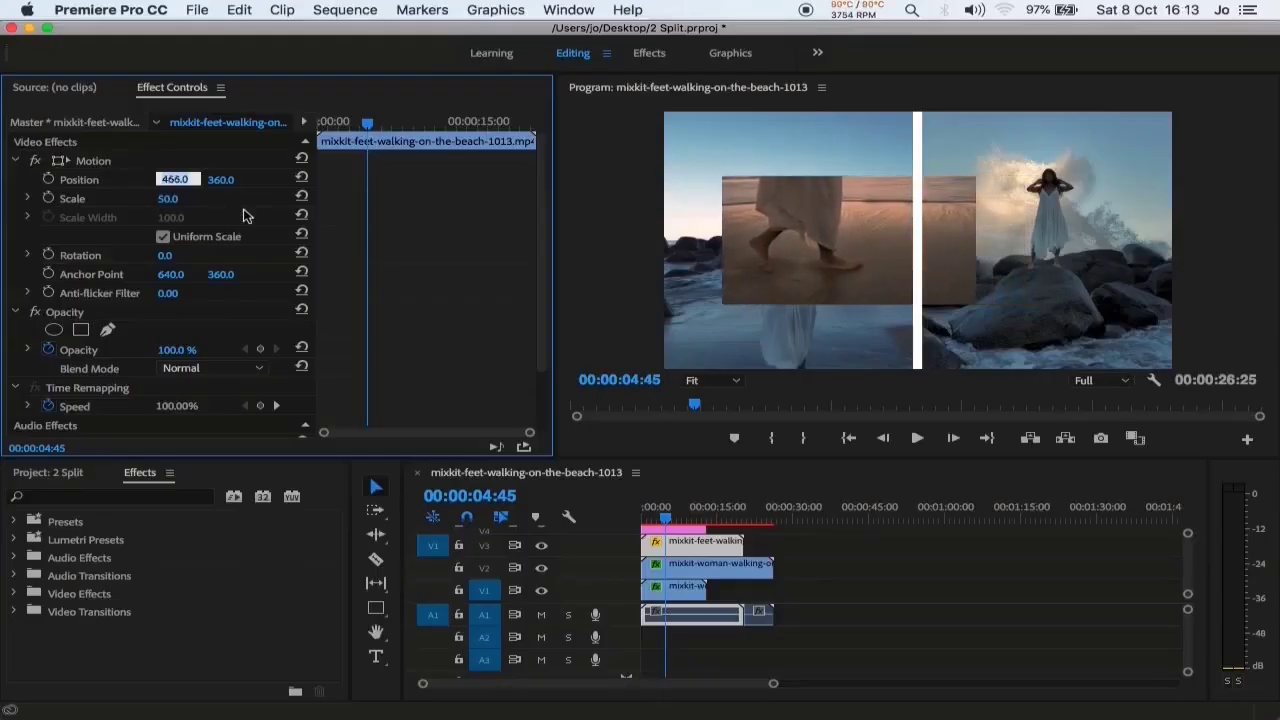
key(Down)
key(Down)
key(Down)
key(Down)
key(Down)
key(Down)
key(Down)
key(Down)
key(Down)
key(Down)
key(Down)
key(Down)
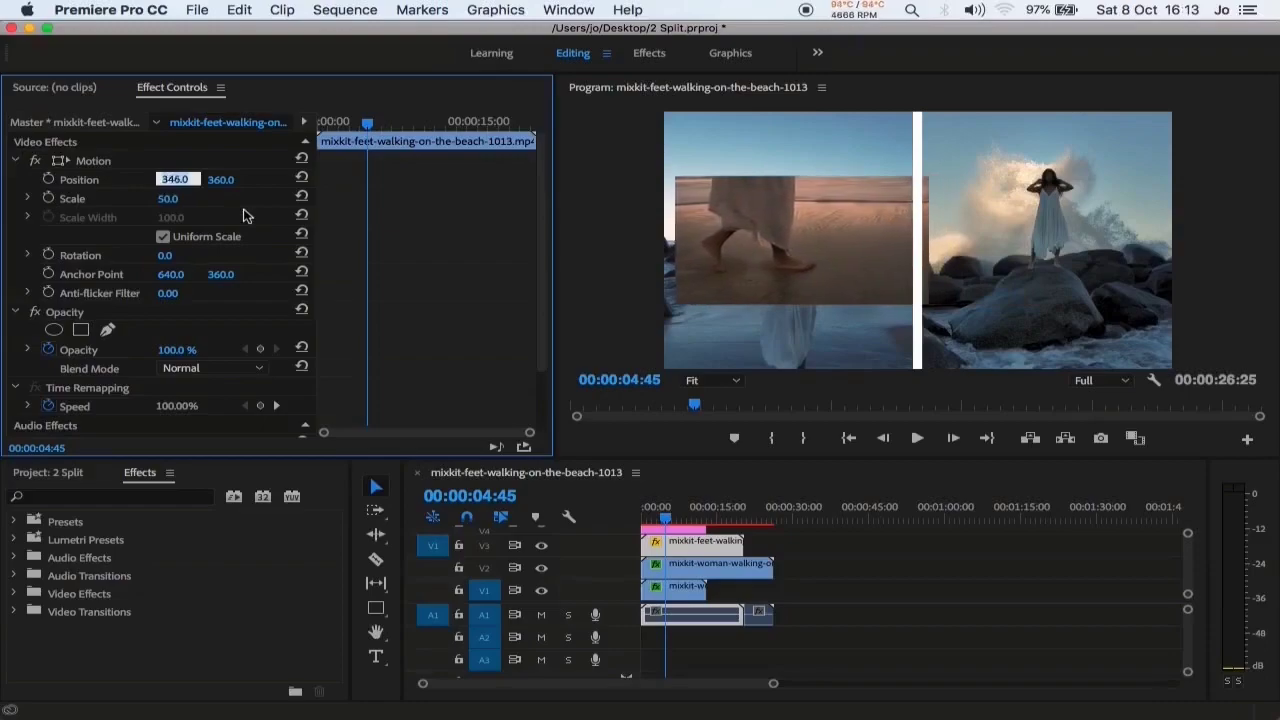
key(Down)
key(Down)
key(Down)
key(Return)
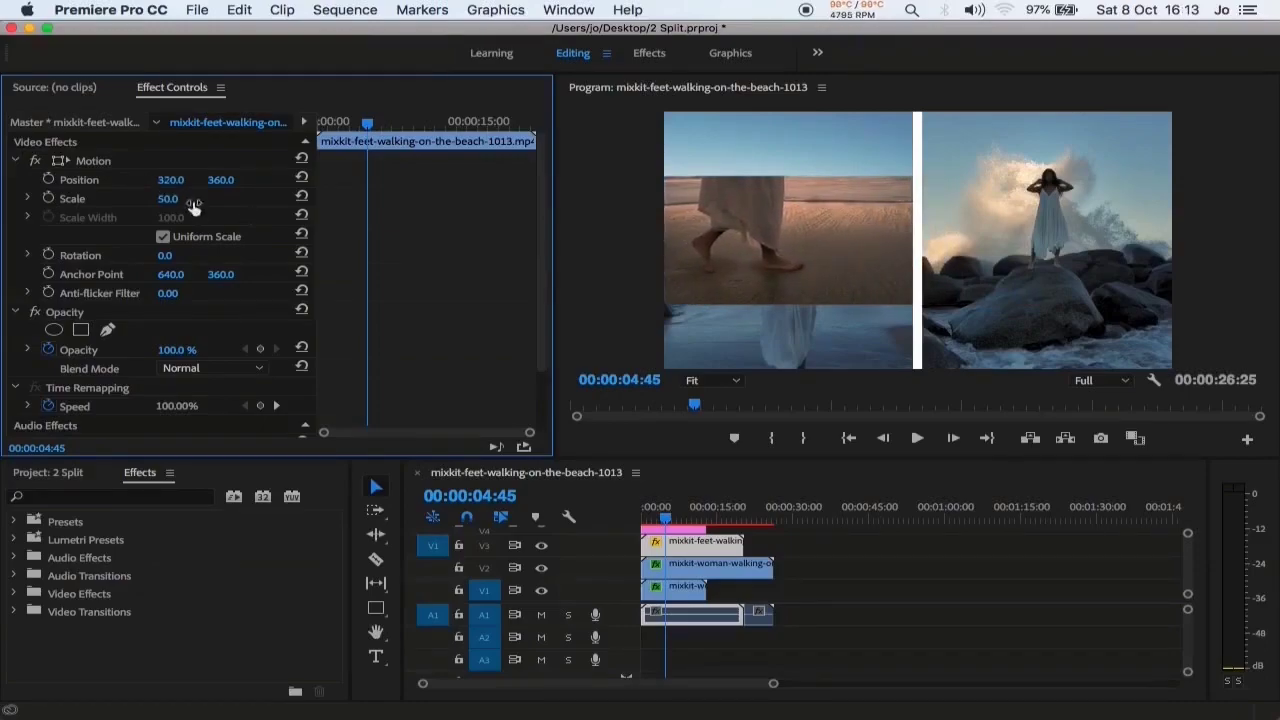
click(220, 180)
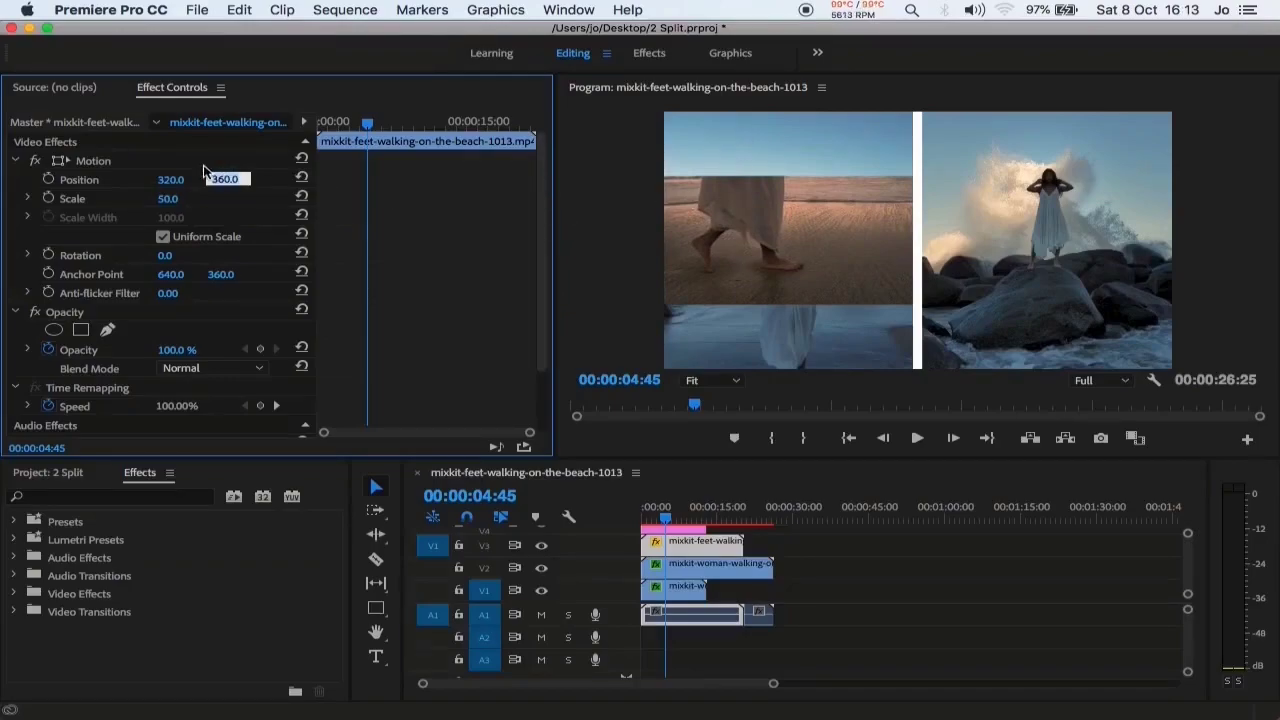
click(240, 178)
key(shift+Down)
key(shift+Down)
key(shift+Down)
key(shift+Down)
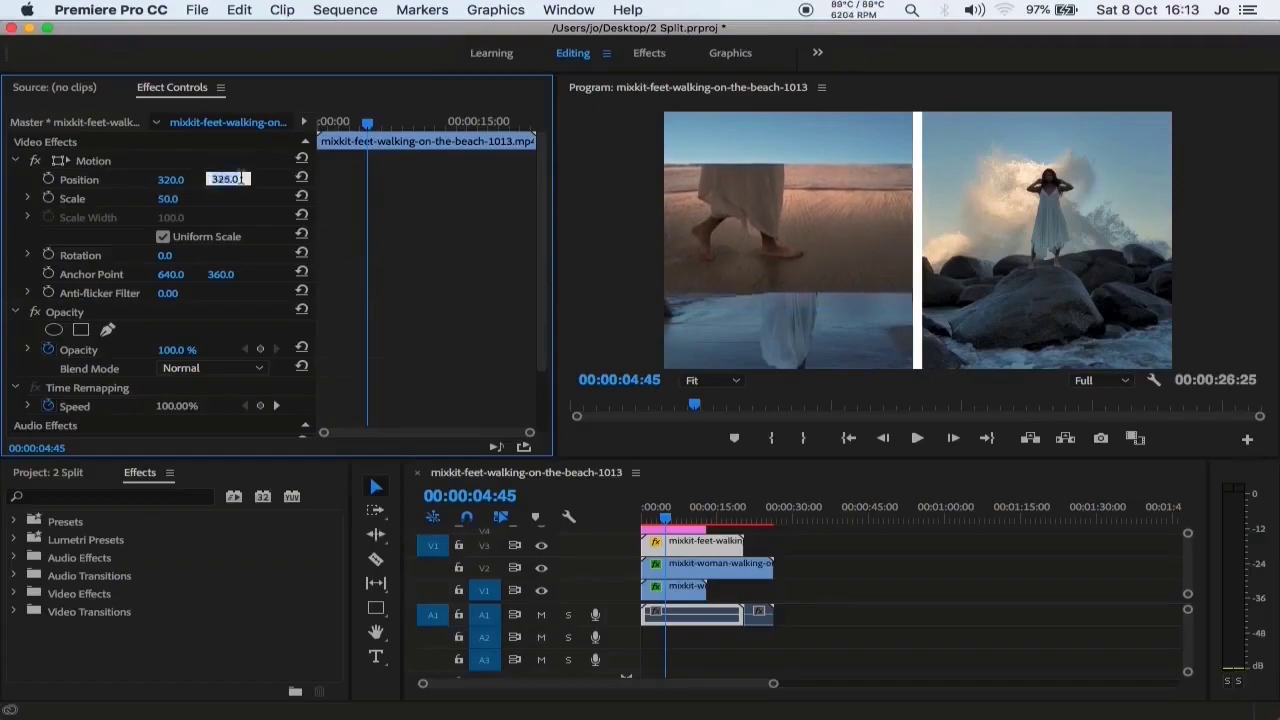
key(shift+Down)
key(shift+Down)
key(shift+Down)
key(shift+Down)
key(shift+Down)
key(Down)
key(Down)
key(Down)
key(shift+Down)
key(shift+Down)
key(shift+Down)
key(shift+Down)
key(shift+Down)
key(shift+Down)
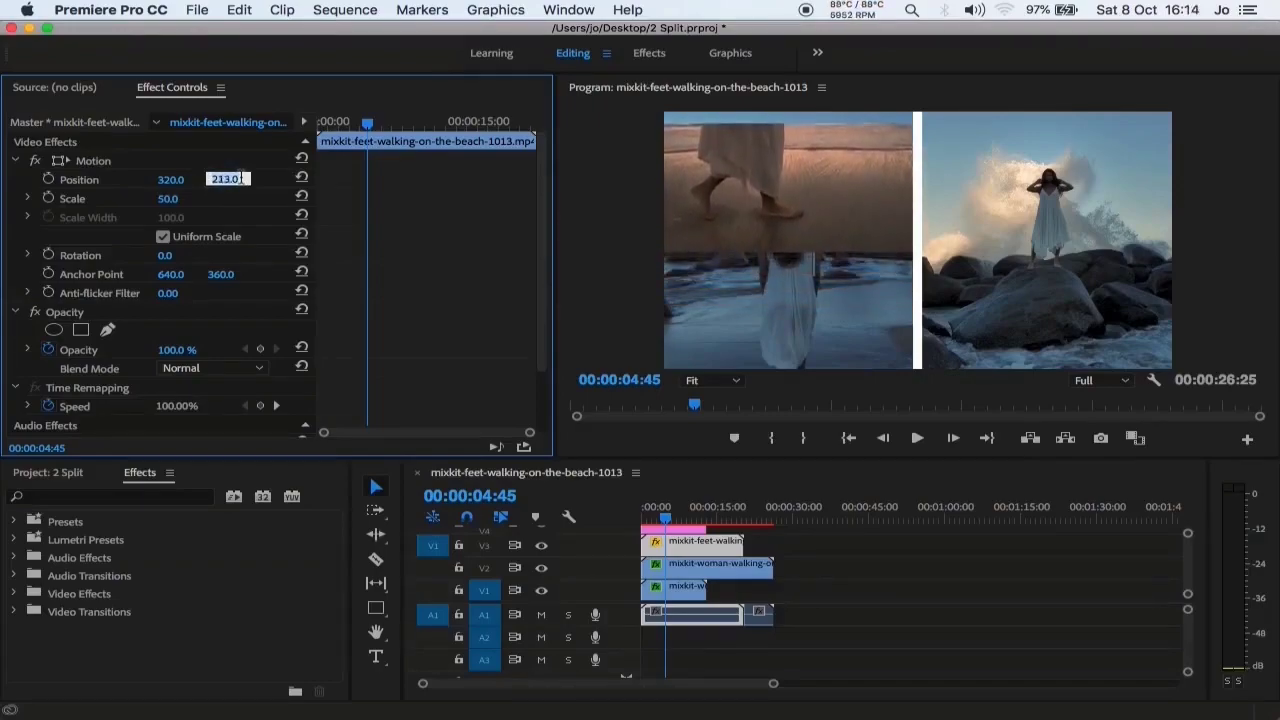
key(shift+Down)
key(shift+Down)
key(Down)
key(Down)
key(Down)
key(Down)
key(Down)
key(Return)
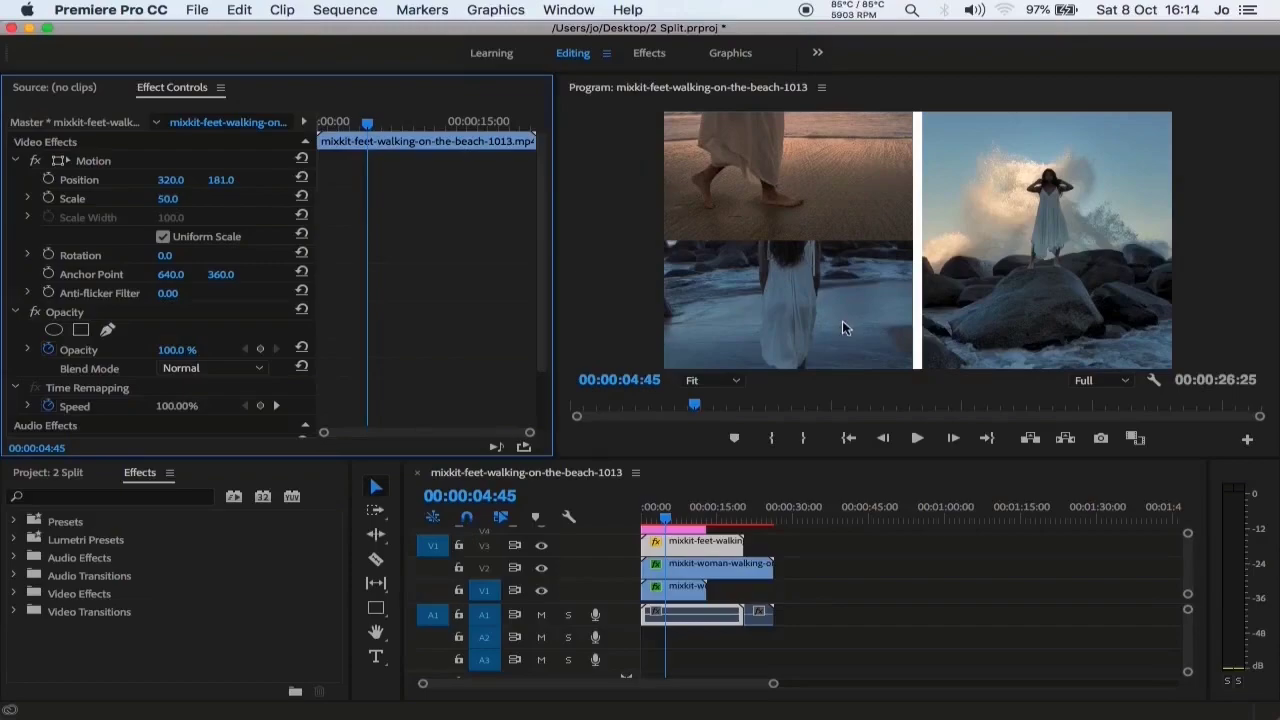
Shrink the woman-on-beach clip to 75% and lower it to vertical position 450
click(688, 566)
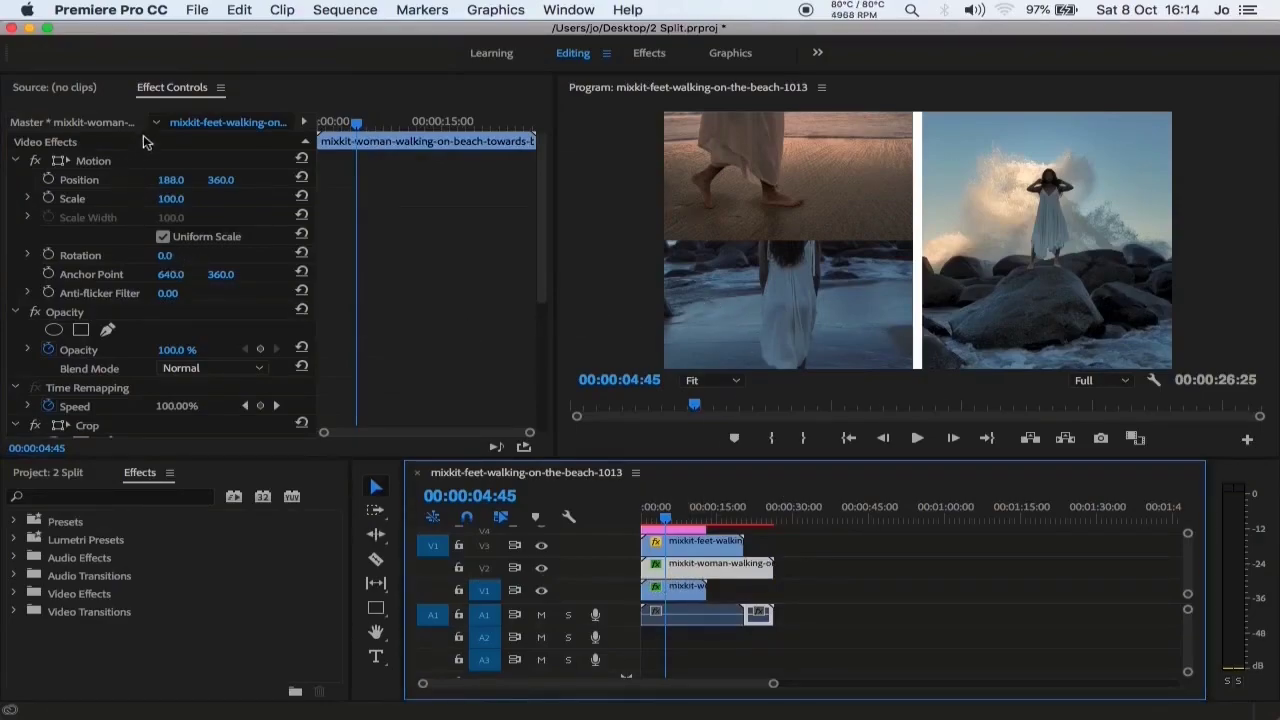
click(172, 198)
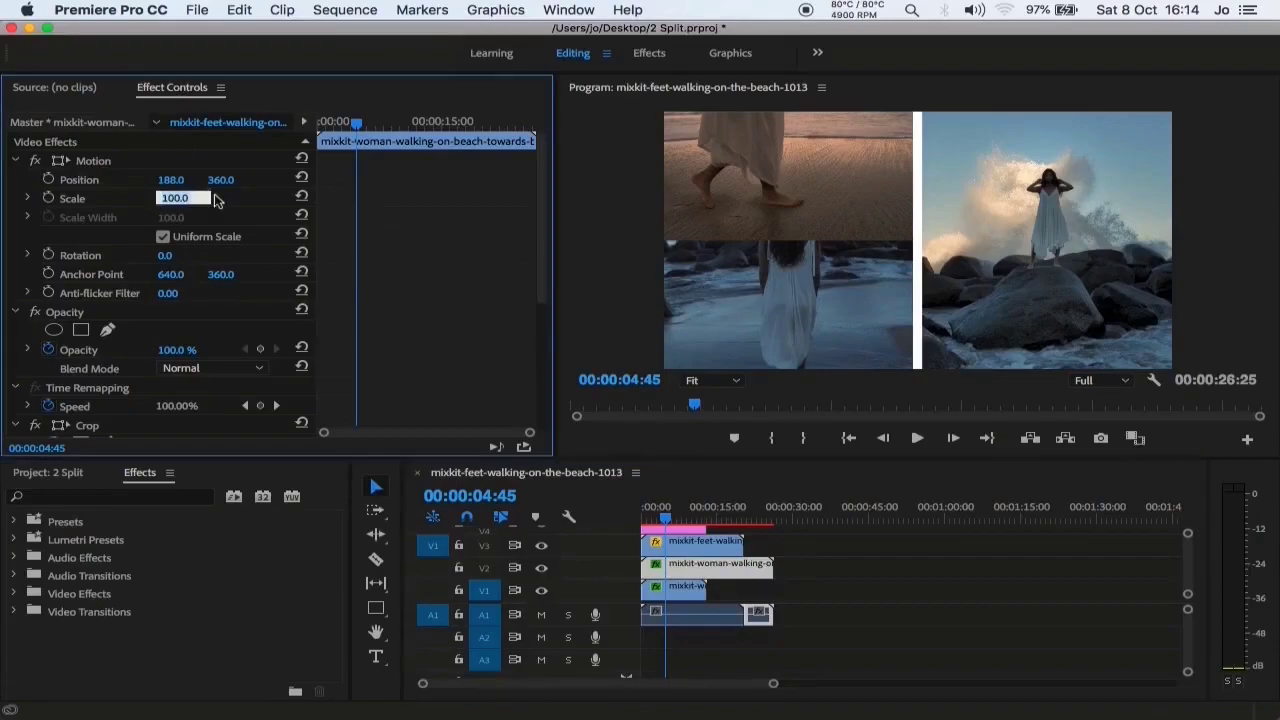
text(75)
key(Return)
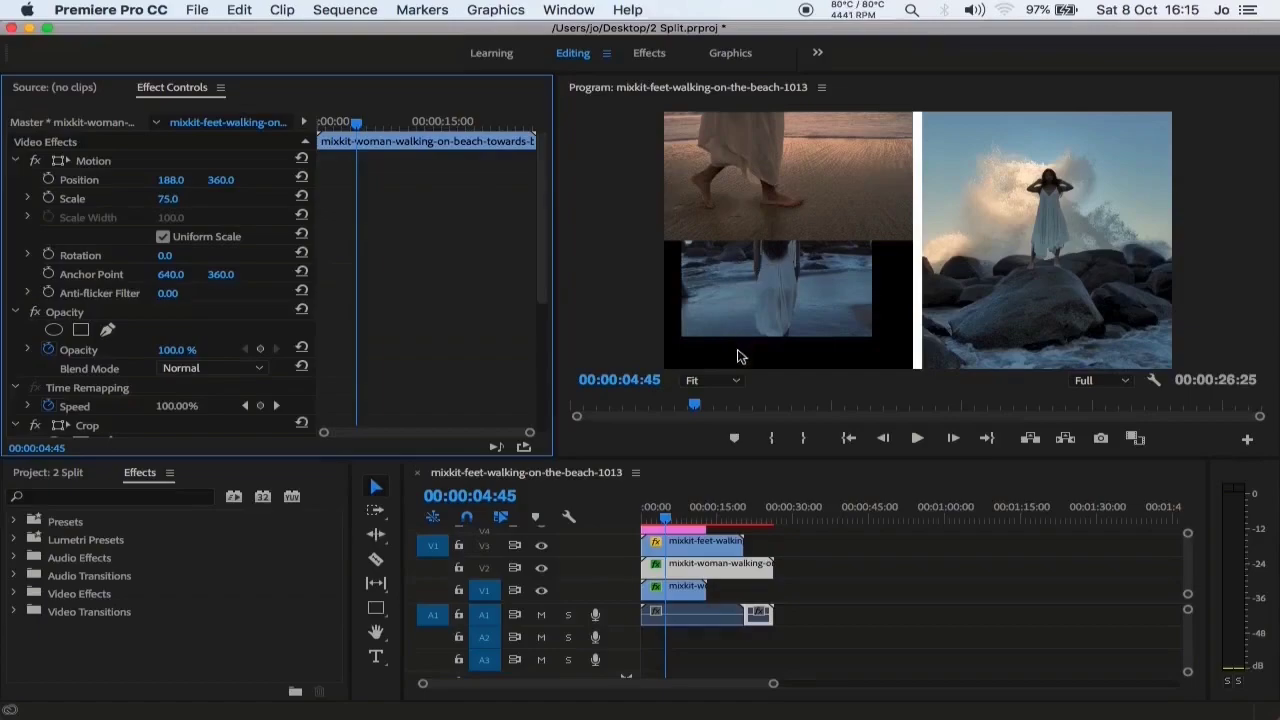
click(236, 179)
text(365)
key(Return)
key(Up)
key(Up)
key(Up)
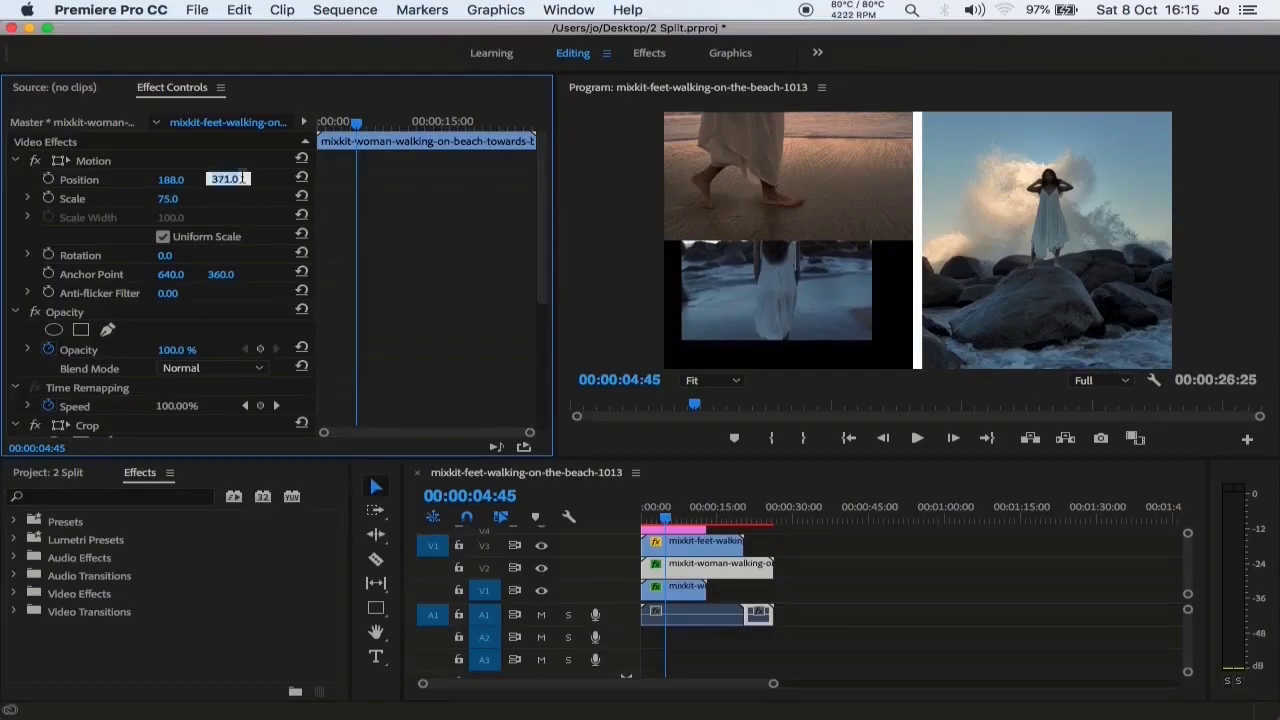
key(Up)
key(Up)
key(Return)
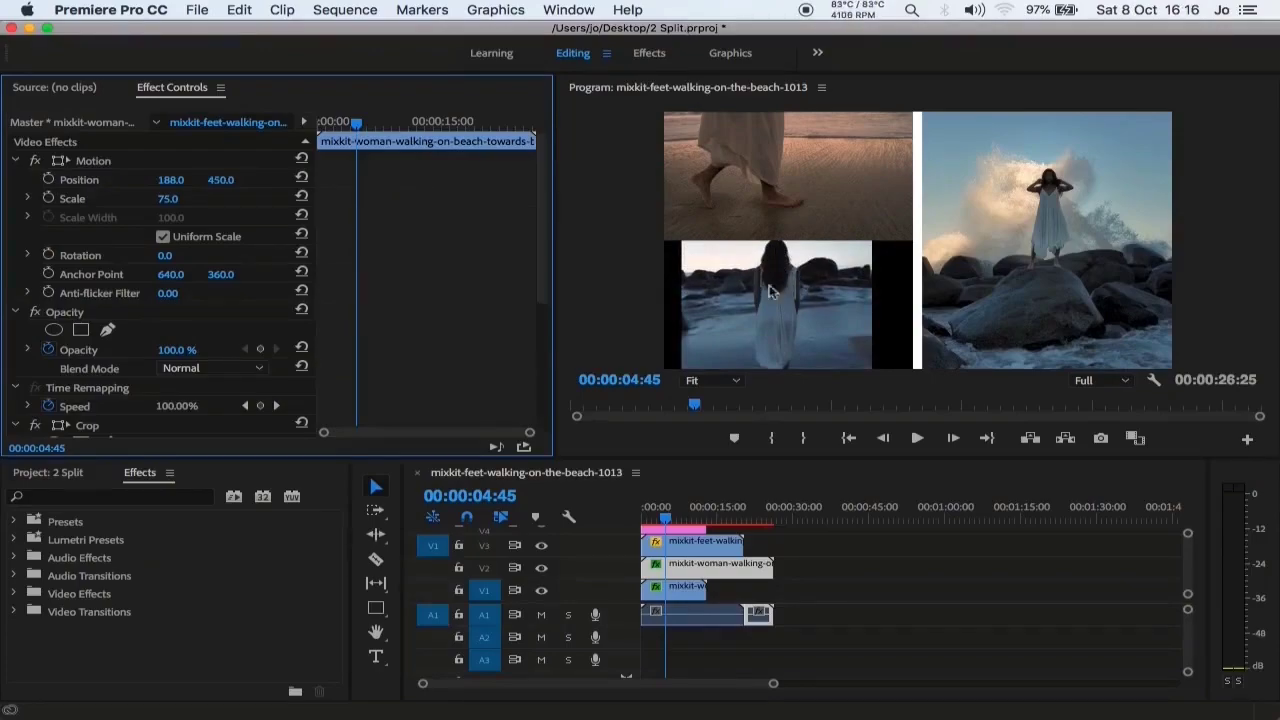
Refine the woman clip to 70% scale and vertical position 467
click(169, 200)
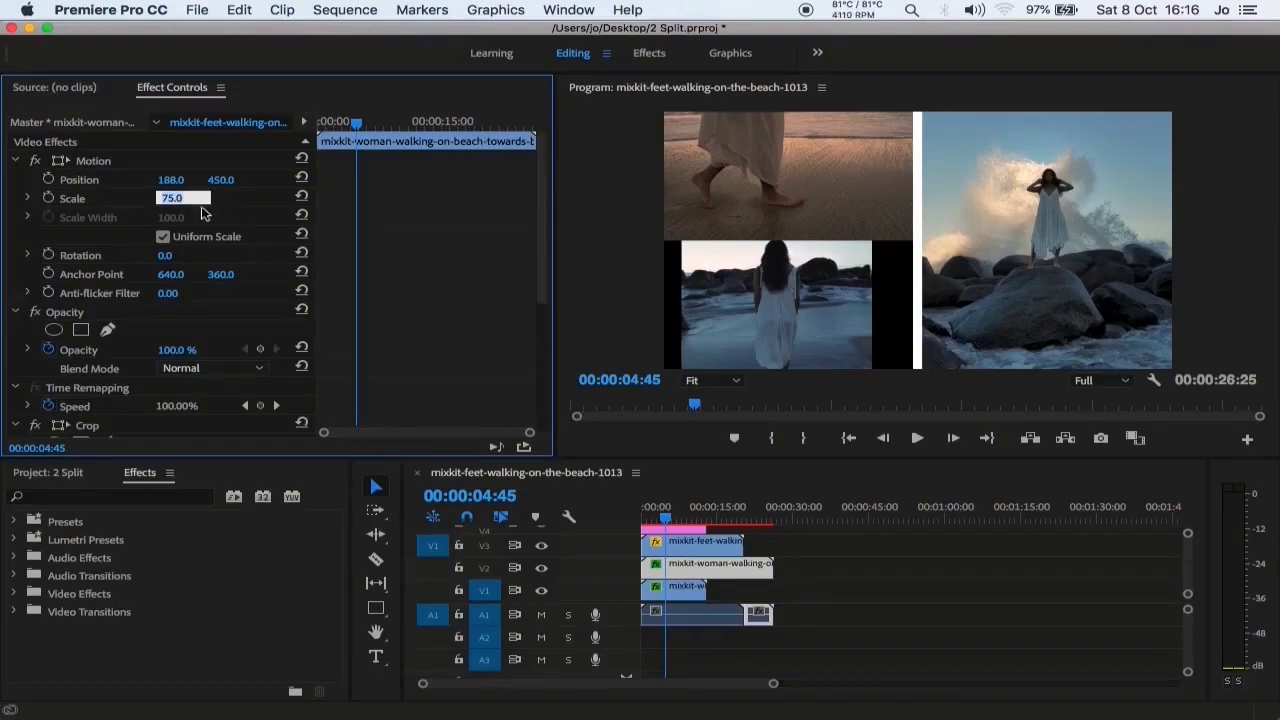
text(7)
key(Return)
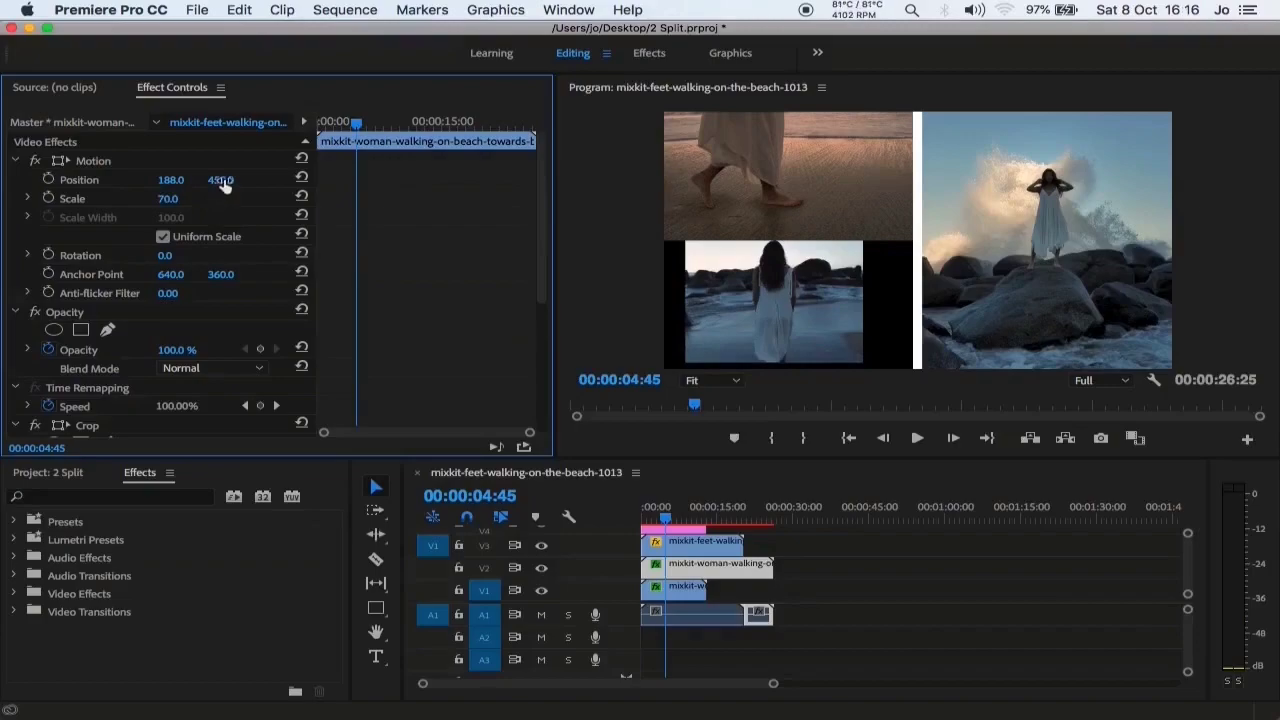
click(220, 180)
key(Up)
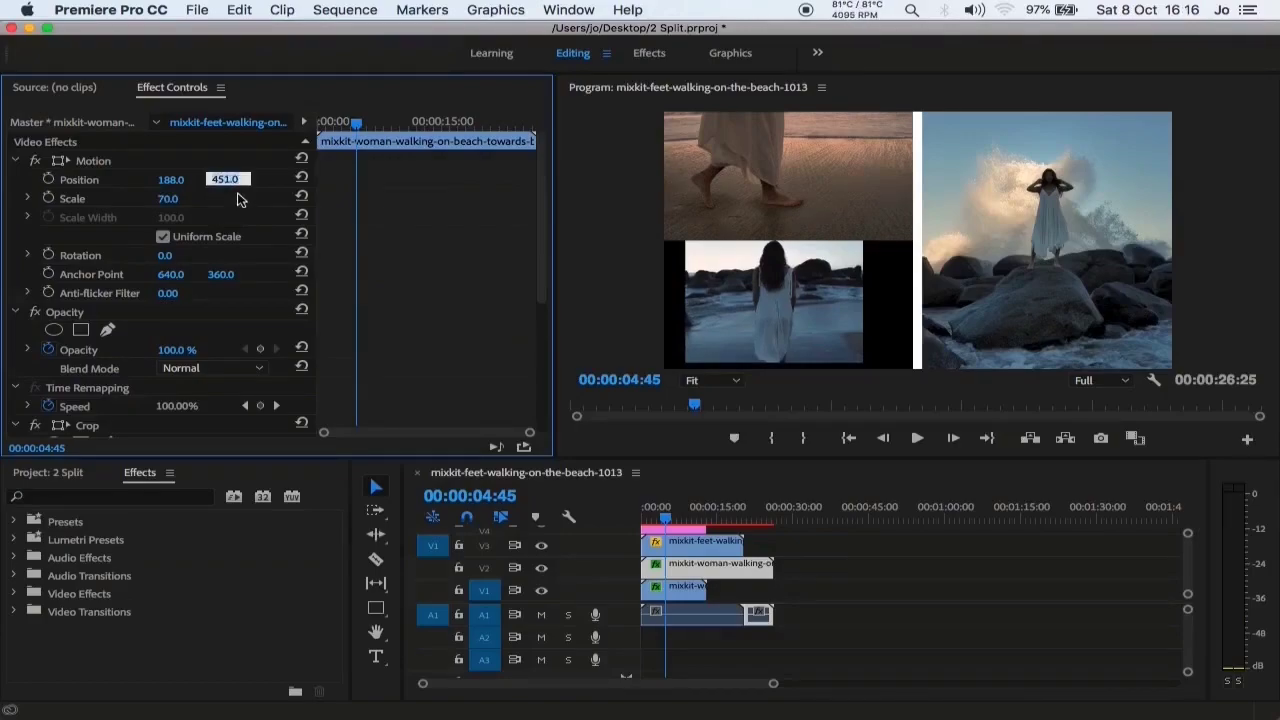
key(Up)
key(Up)
key(Up)
key(Up)
key(Up)
key(Up)
key(Up)
key(Up)
key(Up)
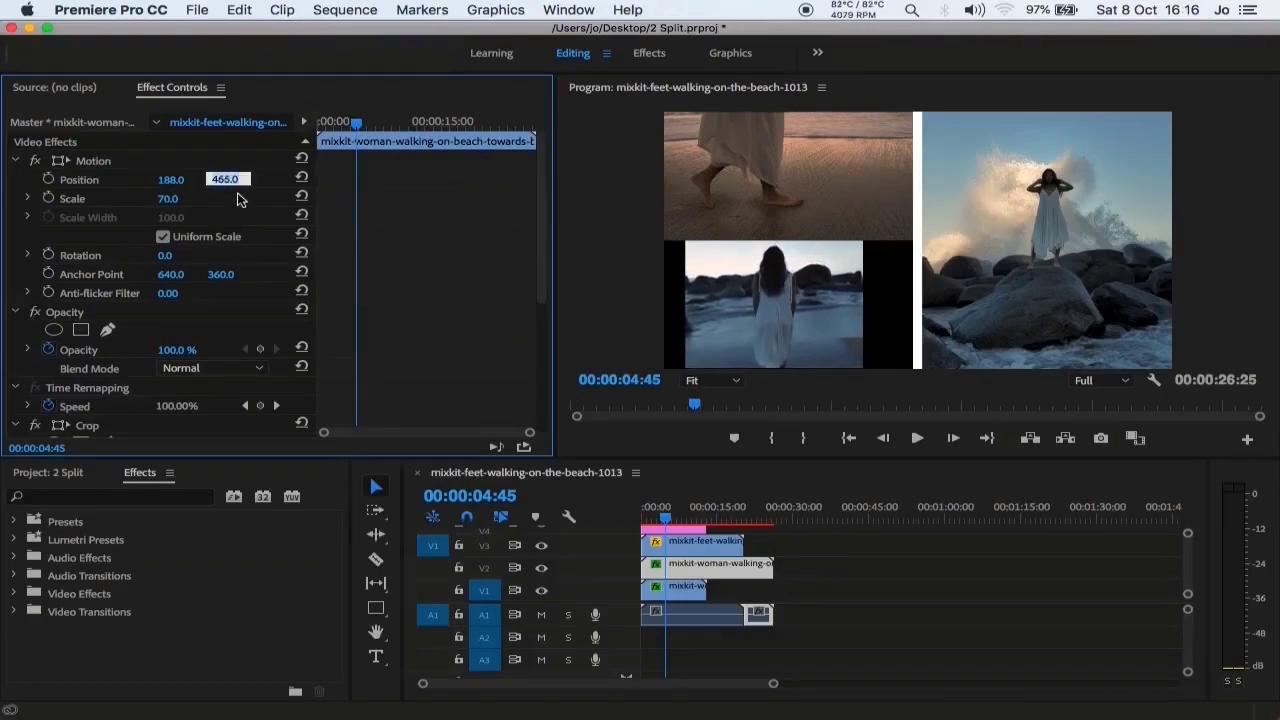
key(Up)
key(Up)
key(Up)
key(Down)
key(Return)
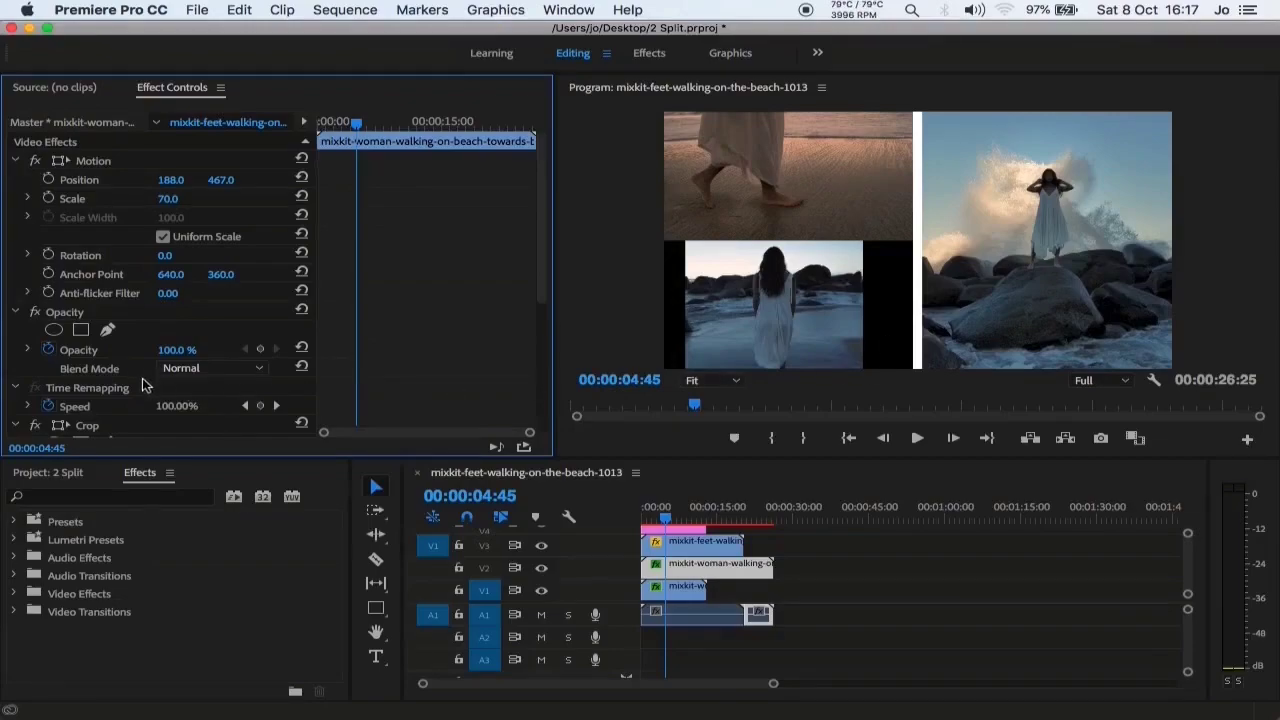
Loosen the woman clip's crop to Left 29% and Right 0.1% in the Program monitor
scroll(150, 360, down, 4)
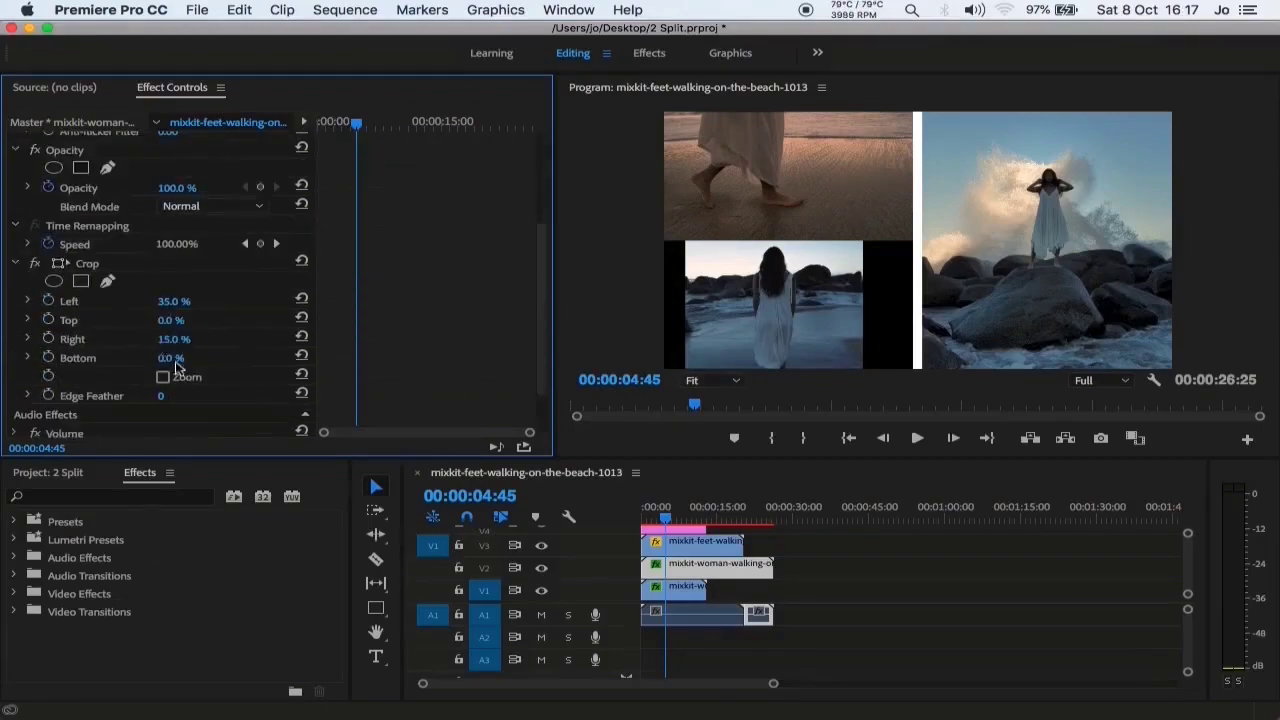
click(90, 264)
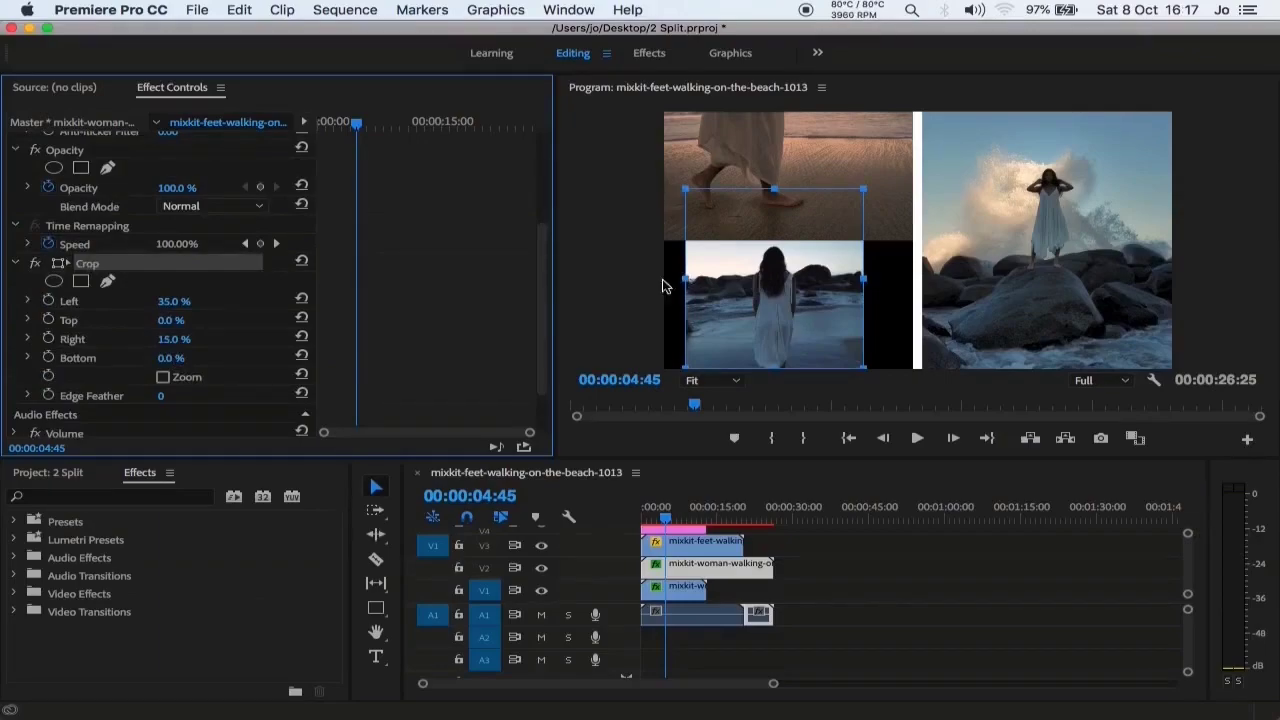
drag(685, 280, 663, 283)
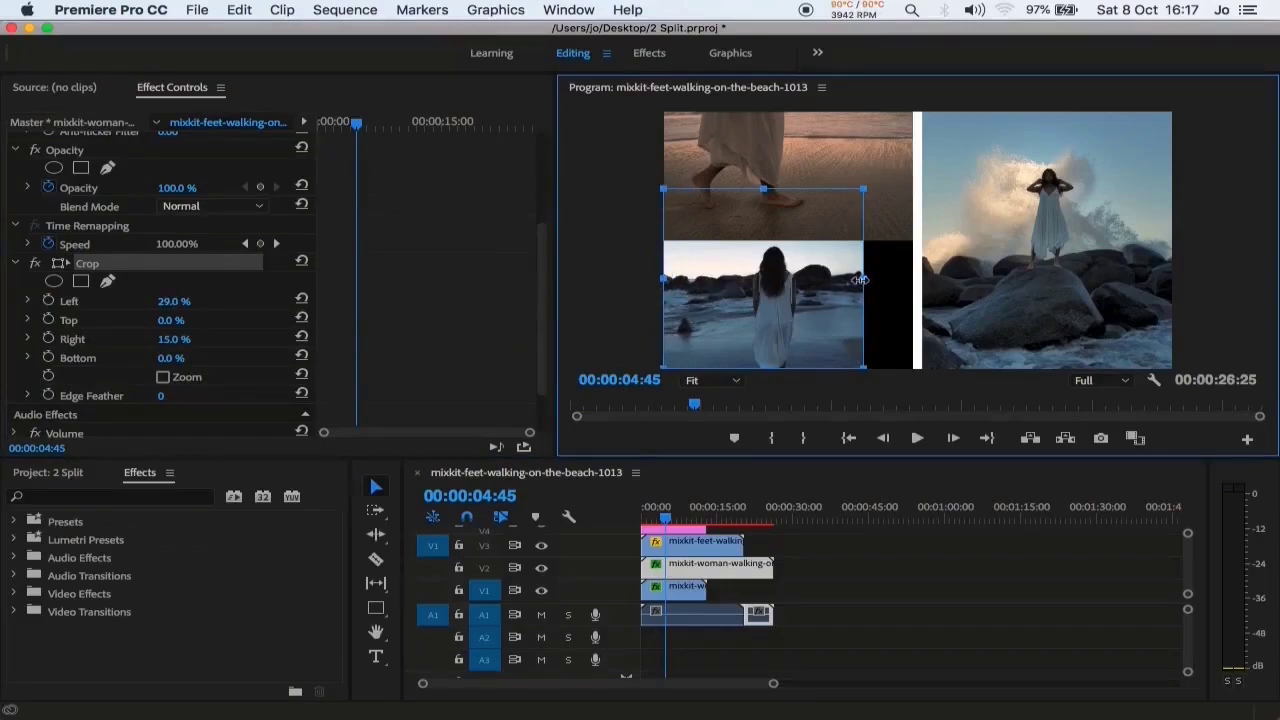
drag(860, 280, 917, 280)
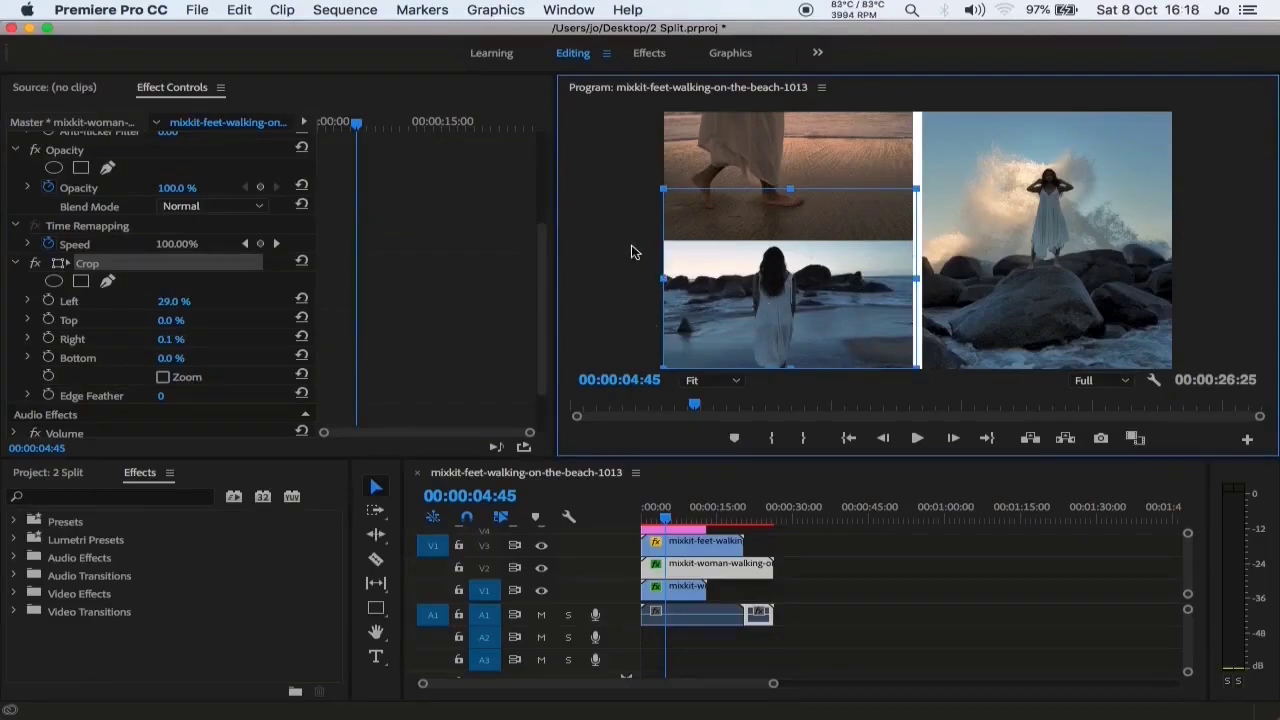
Maximize and restore the preview frame, then select the Graphic clip on the top track
click(568, 10)
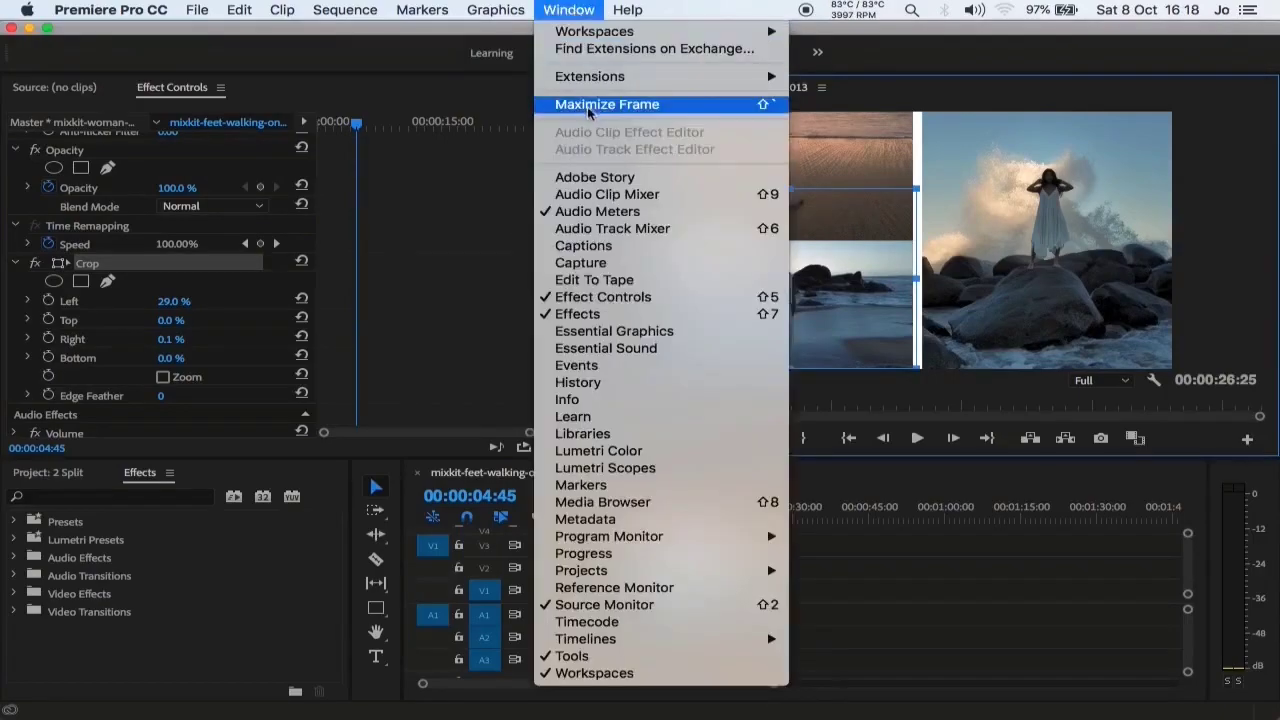
click(588, 106)
click(570, 10)
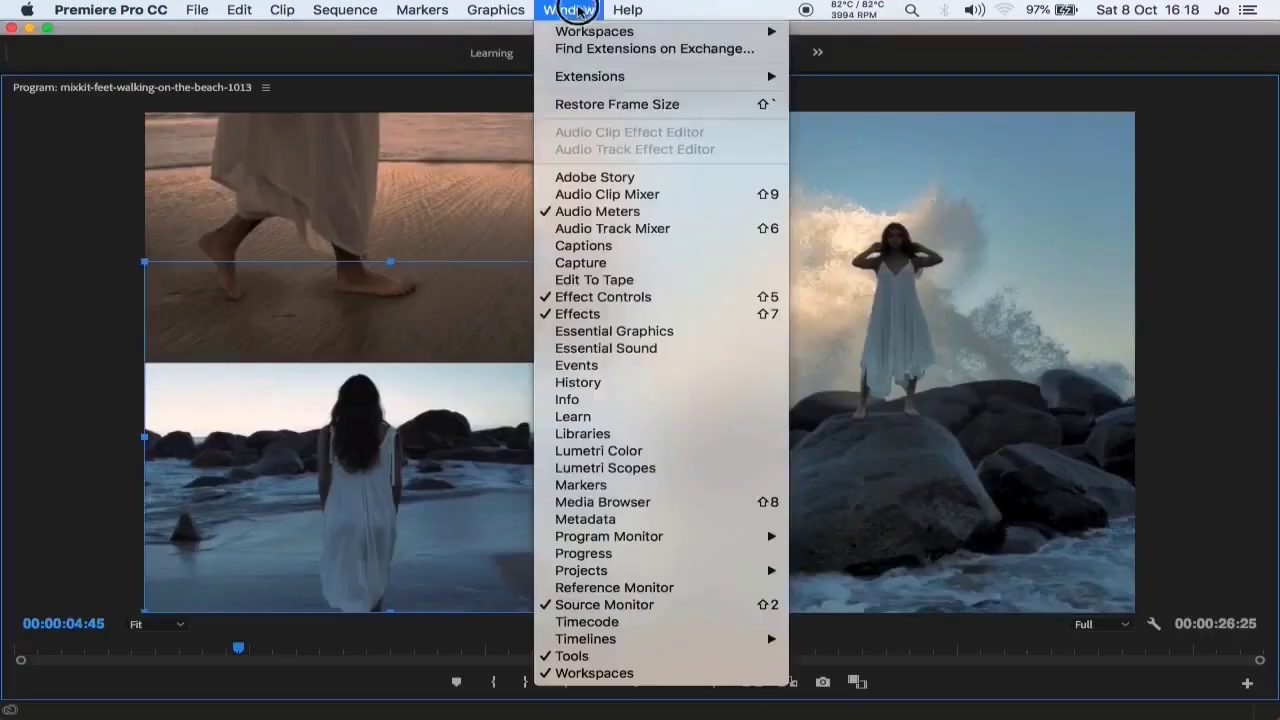
click(586, 104)
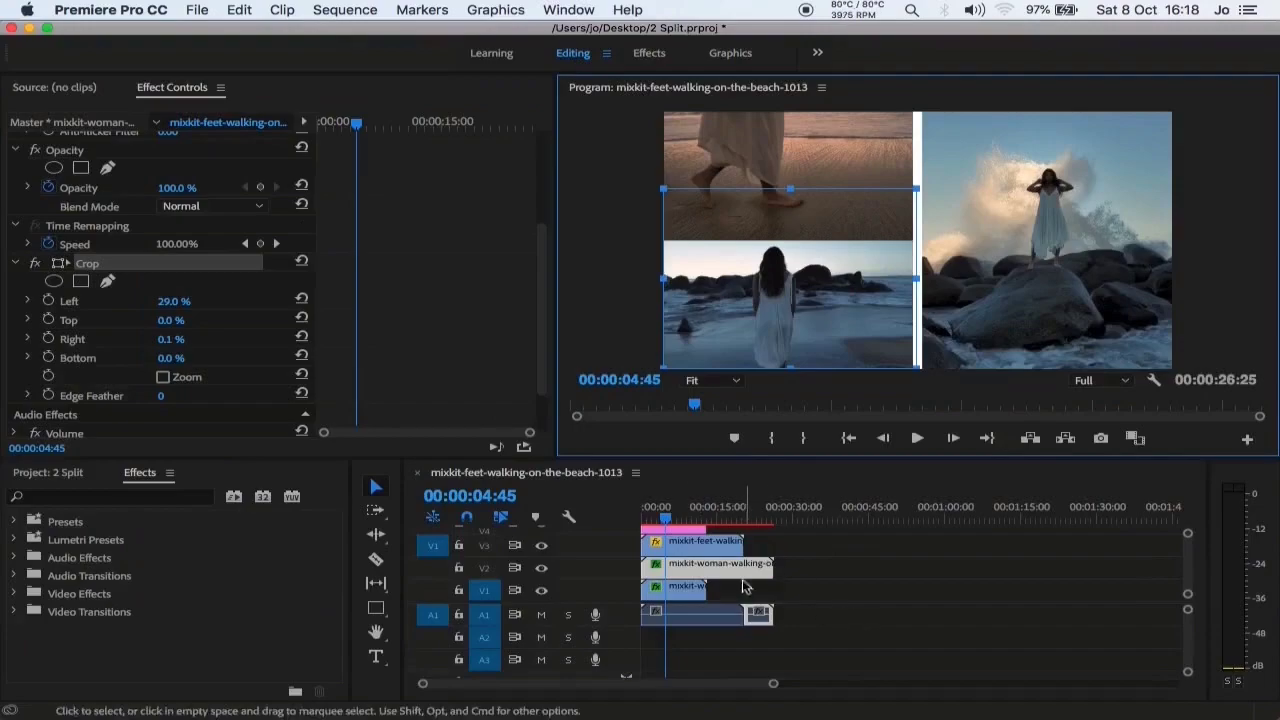
scroll(740, 585, up, 1)
click(685, 550)
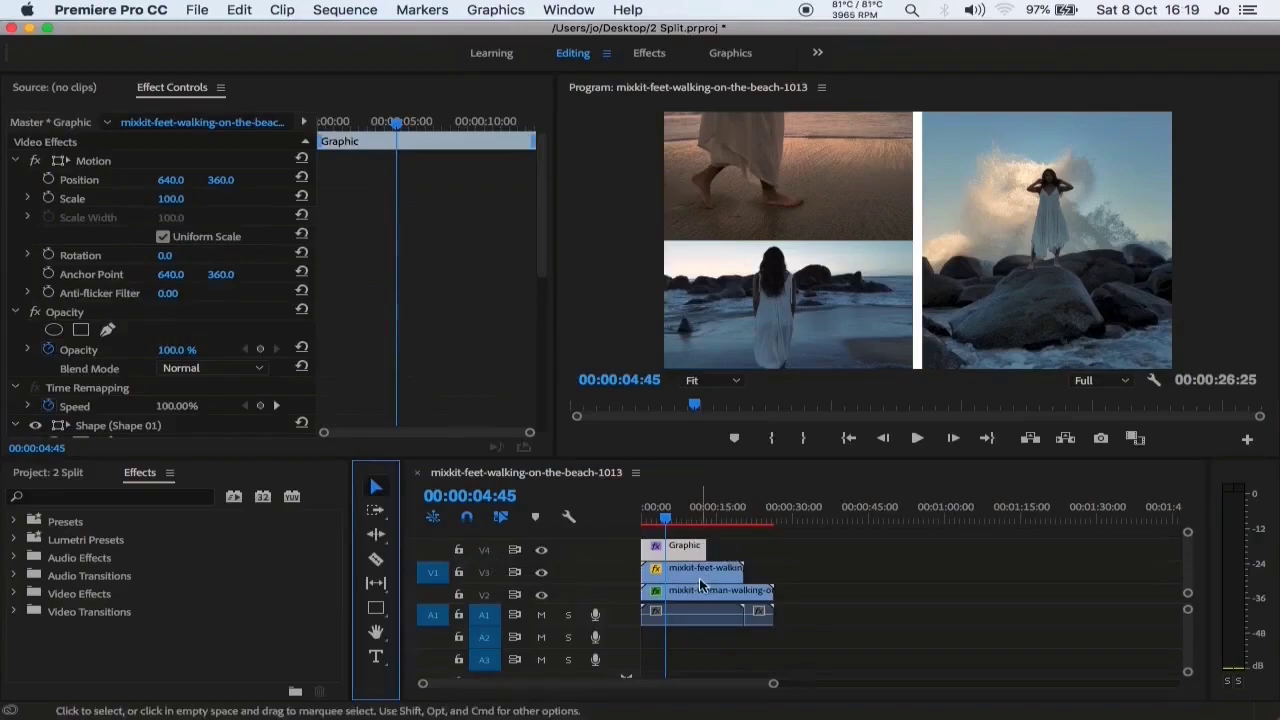
Pick the Rectangle tool, switch to the Graphics workspace, and maximize the Program monitor
click(377, 610)
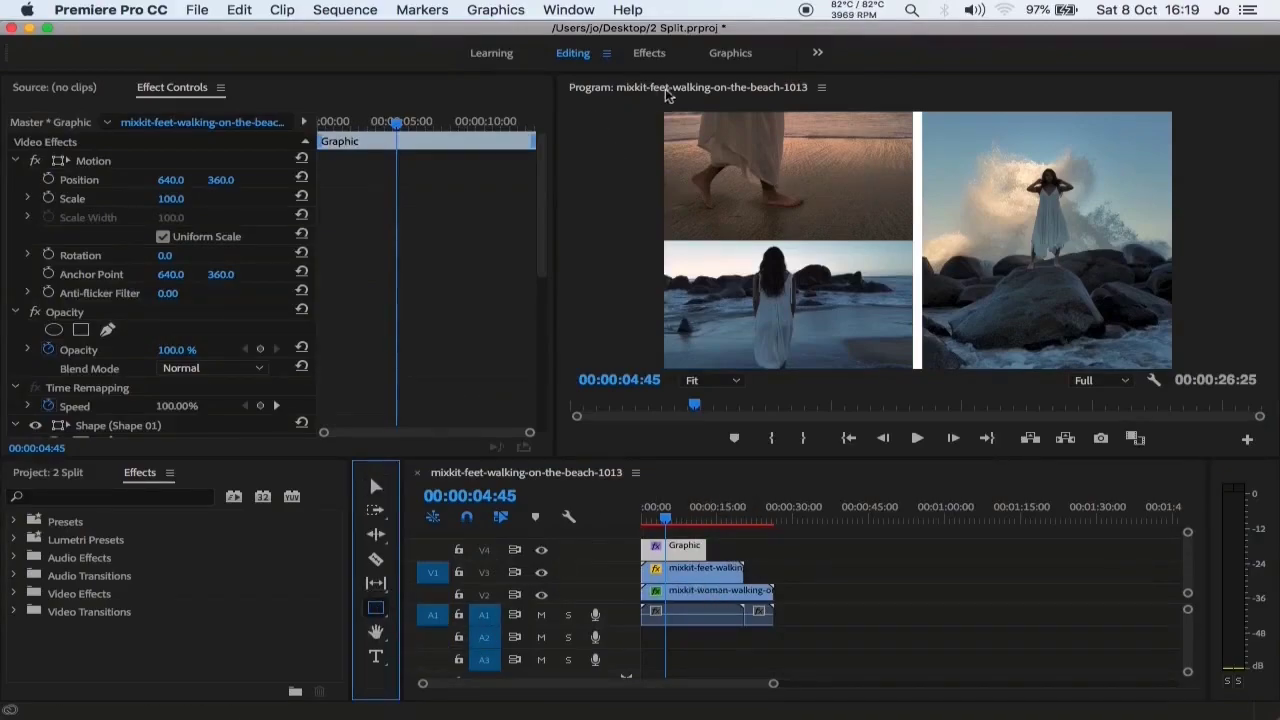
click(727, 56)
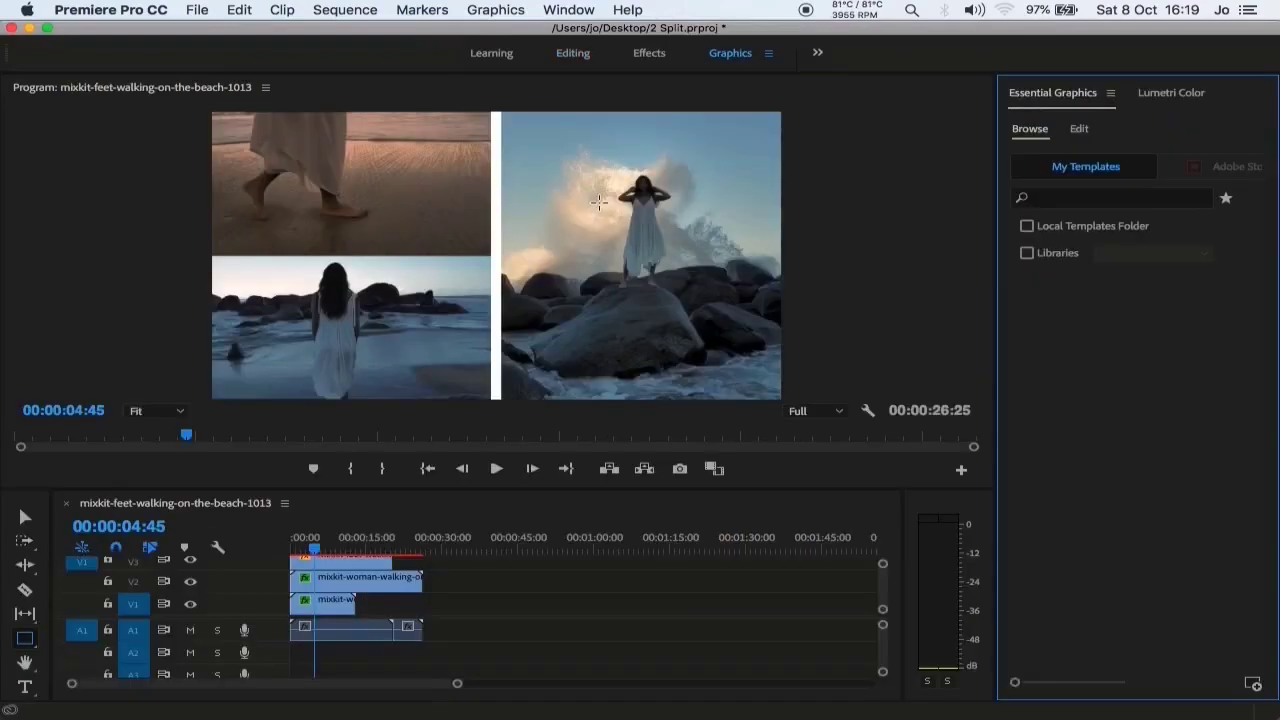
click(210, 178)
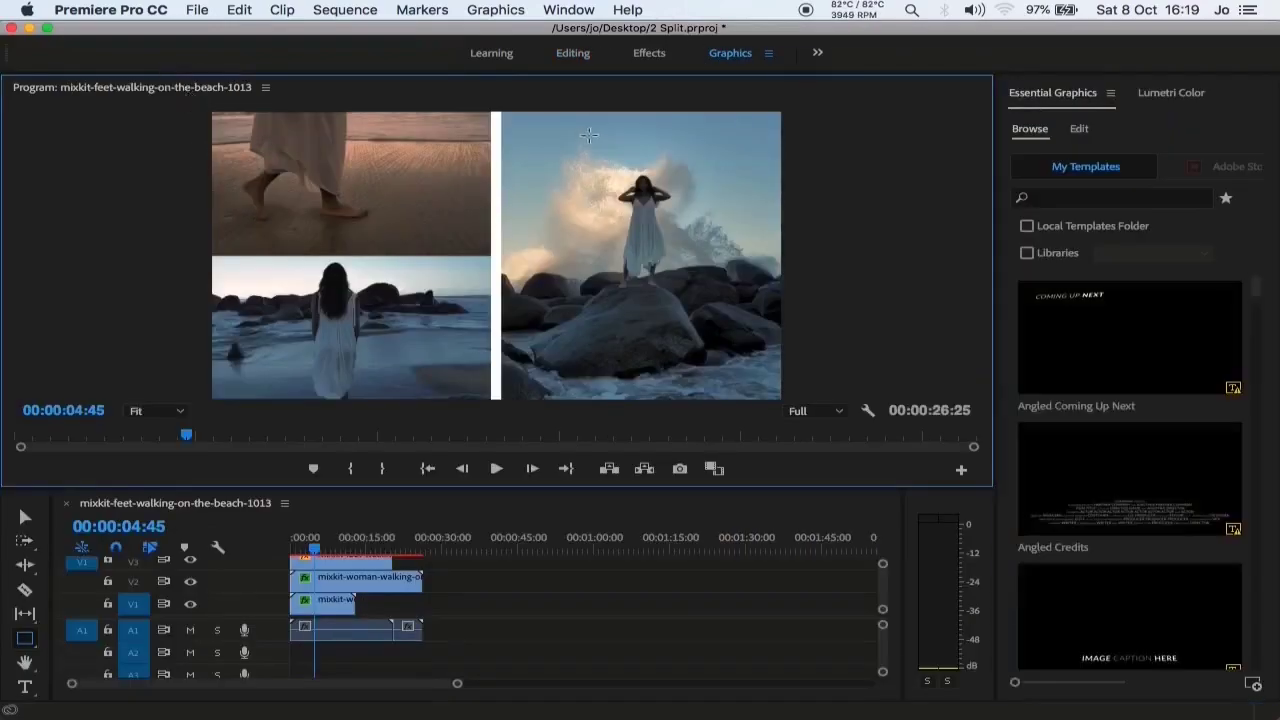
click(570, 12)
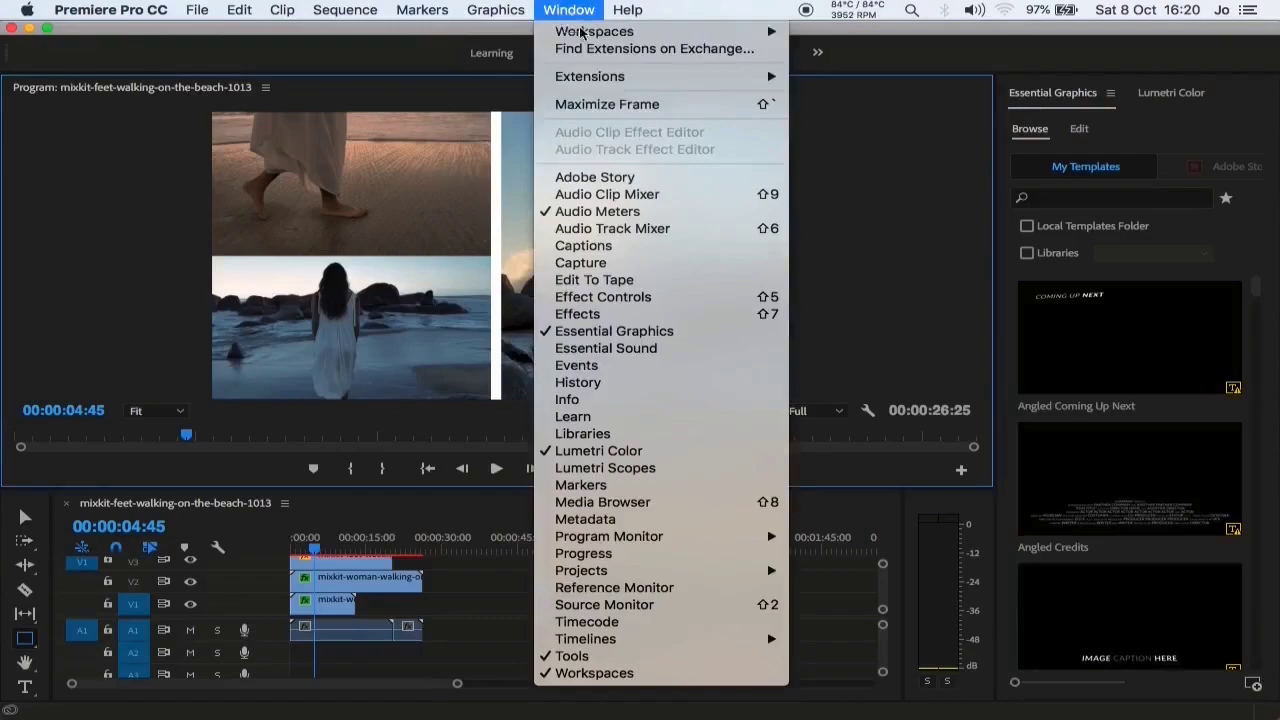
click(600, 106)
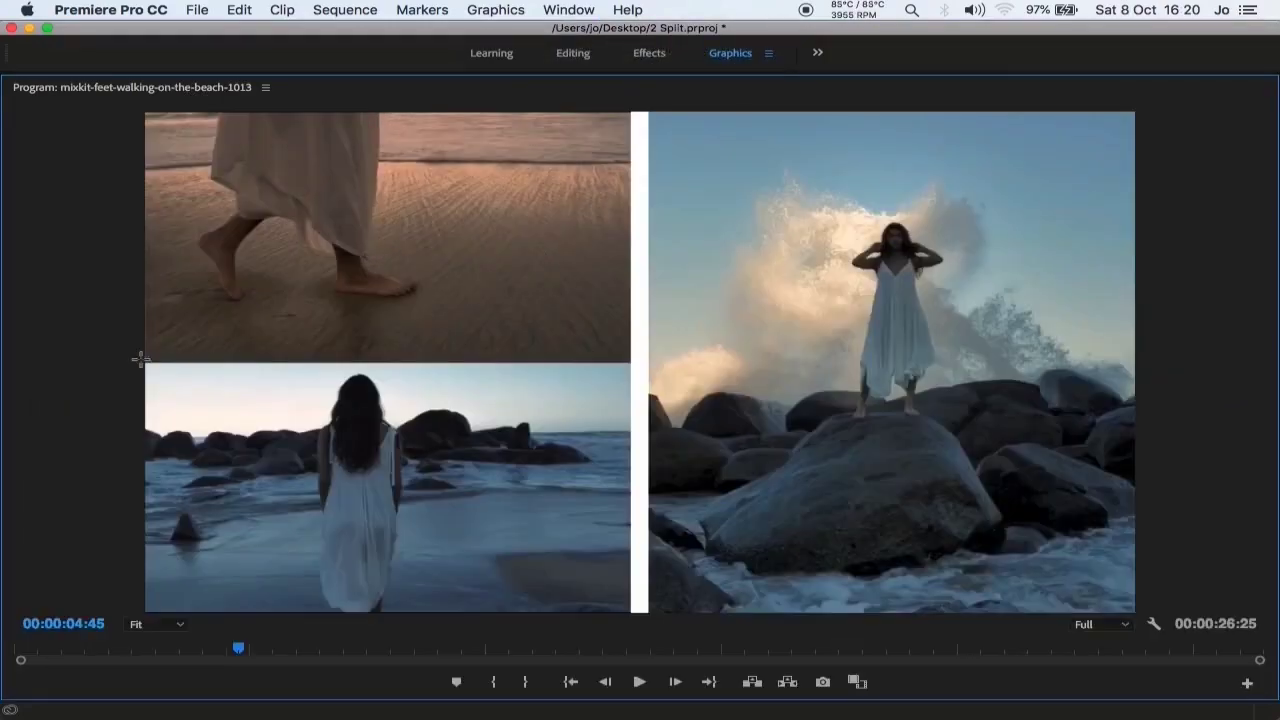
Draw a thin white bar, Shape 02, along the left clips' seam, then restore the frame size
drag(140, 358, 641, 371)
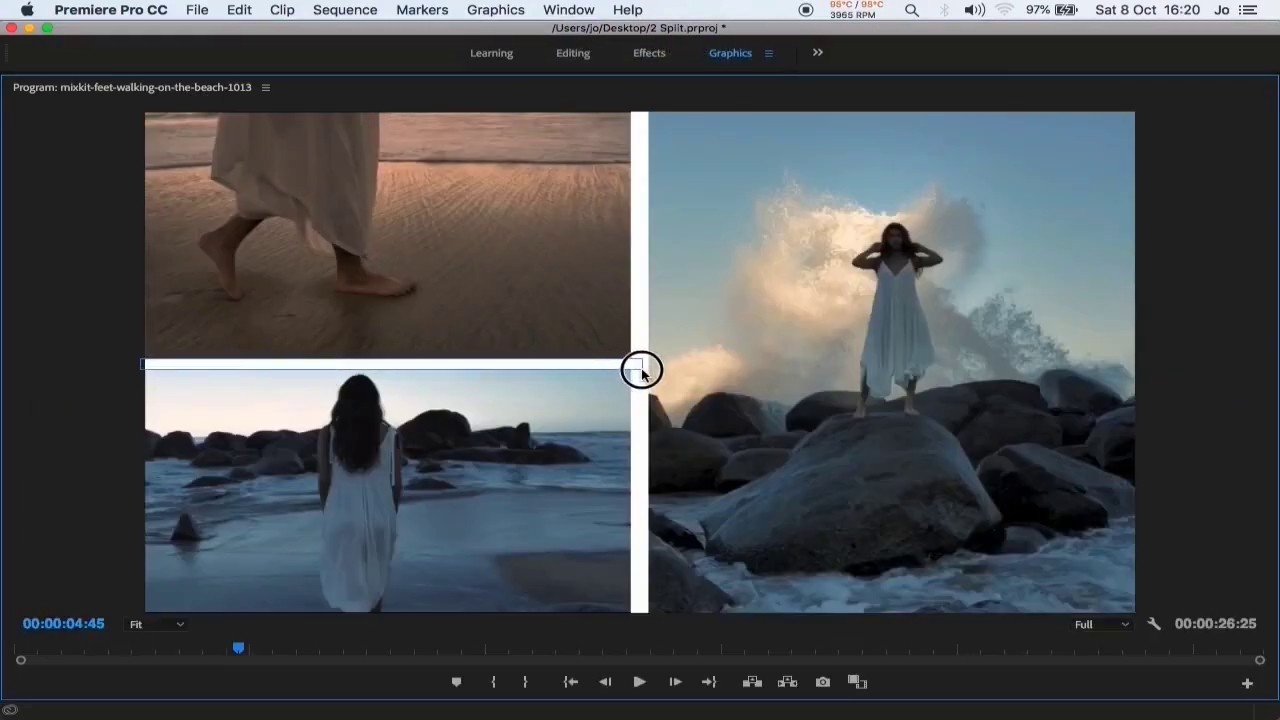
drag(641, 371, 636, 369)
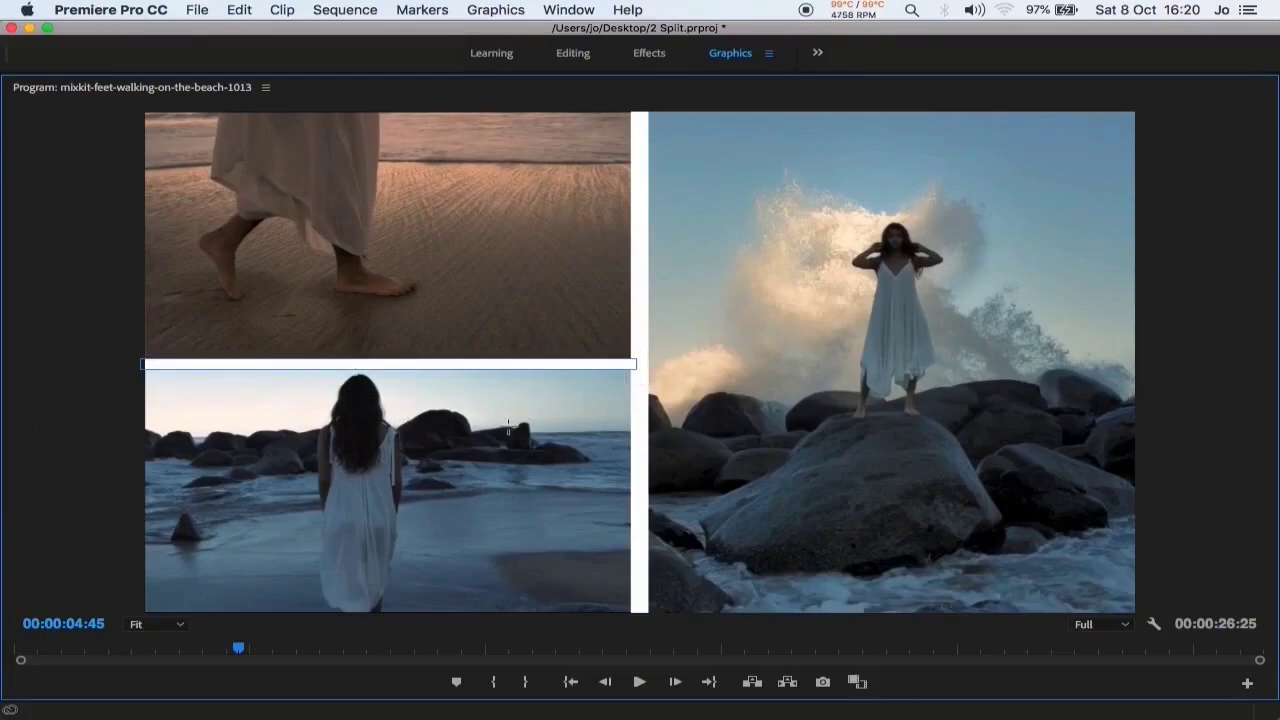
click(140, 362)
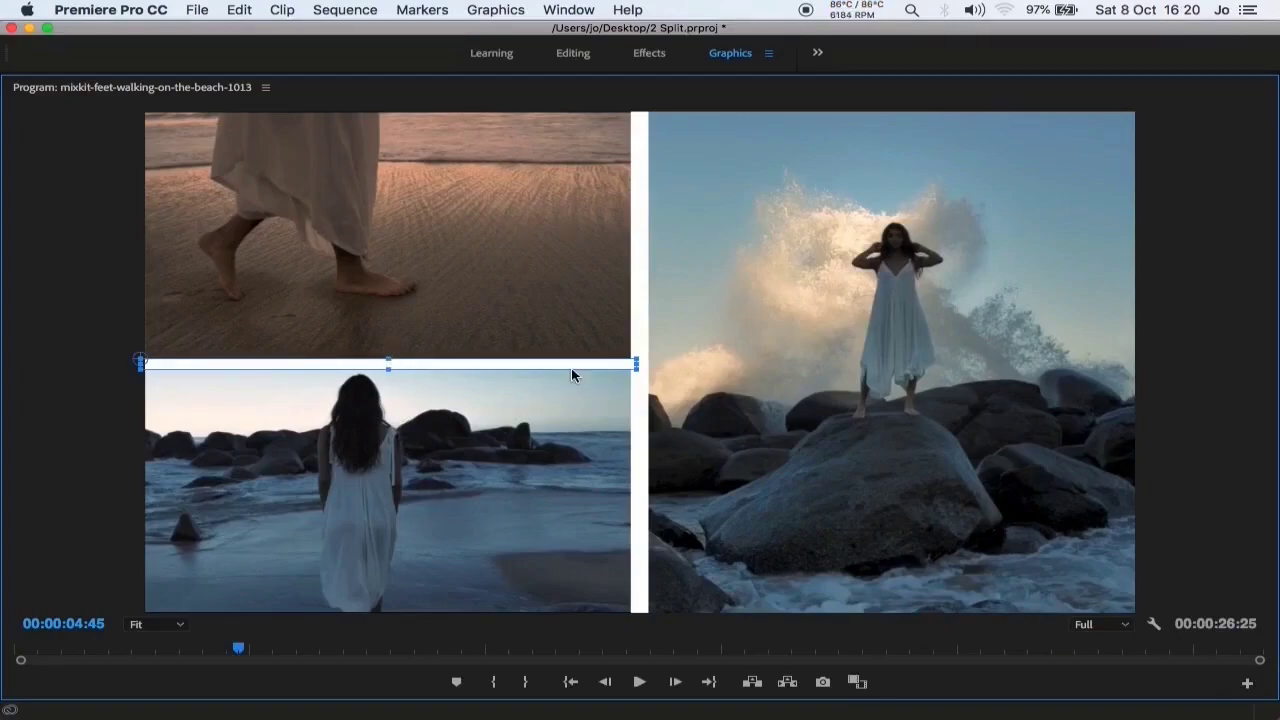
click(553, 11)
click(560, 105)
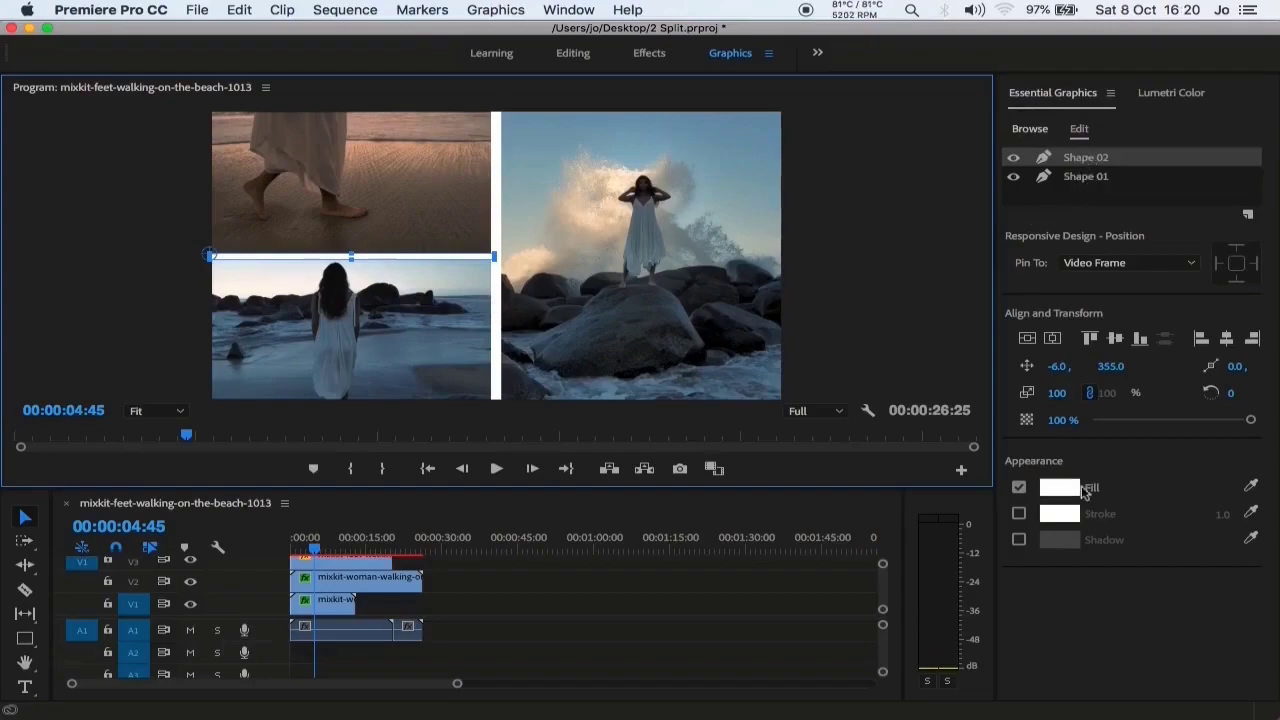
click(1060, 487)
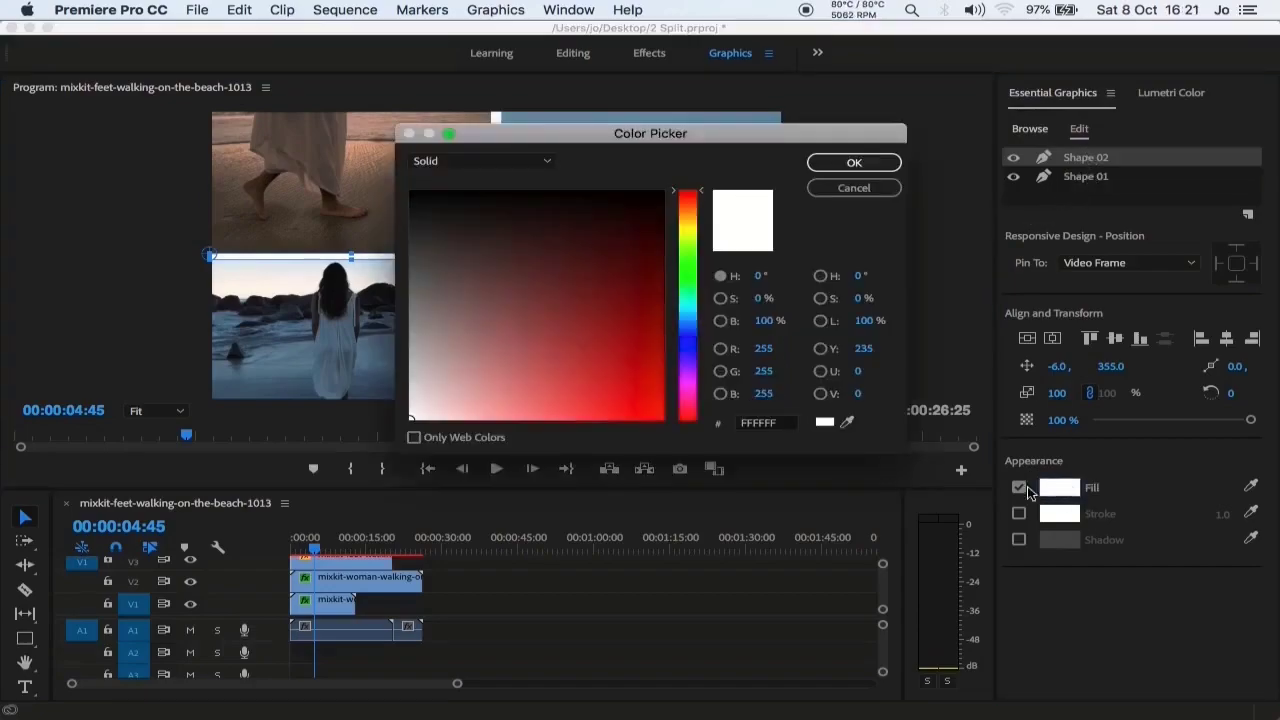
click(854, 165)
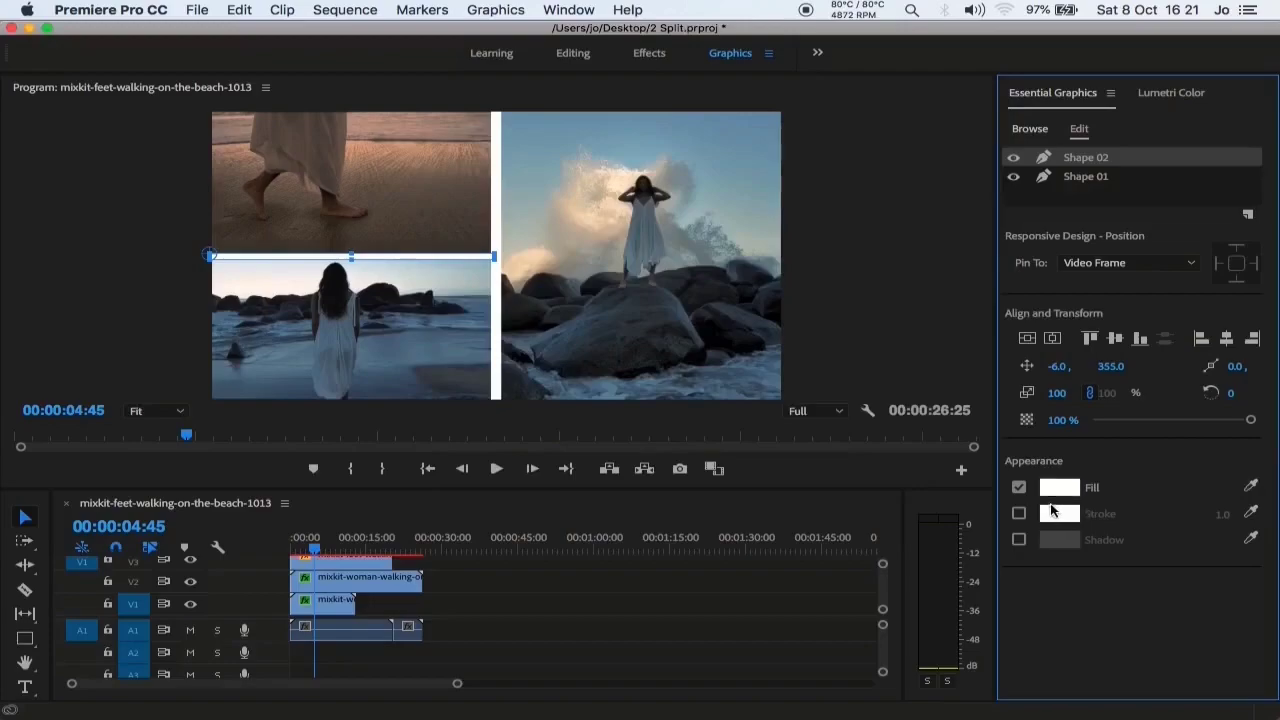
click(816, 218)
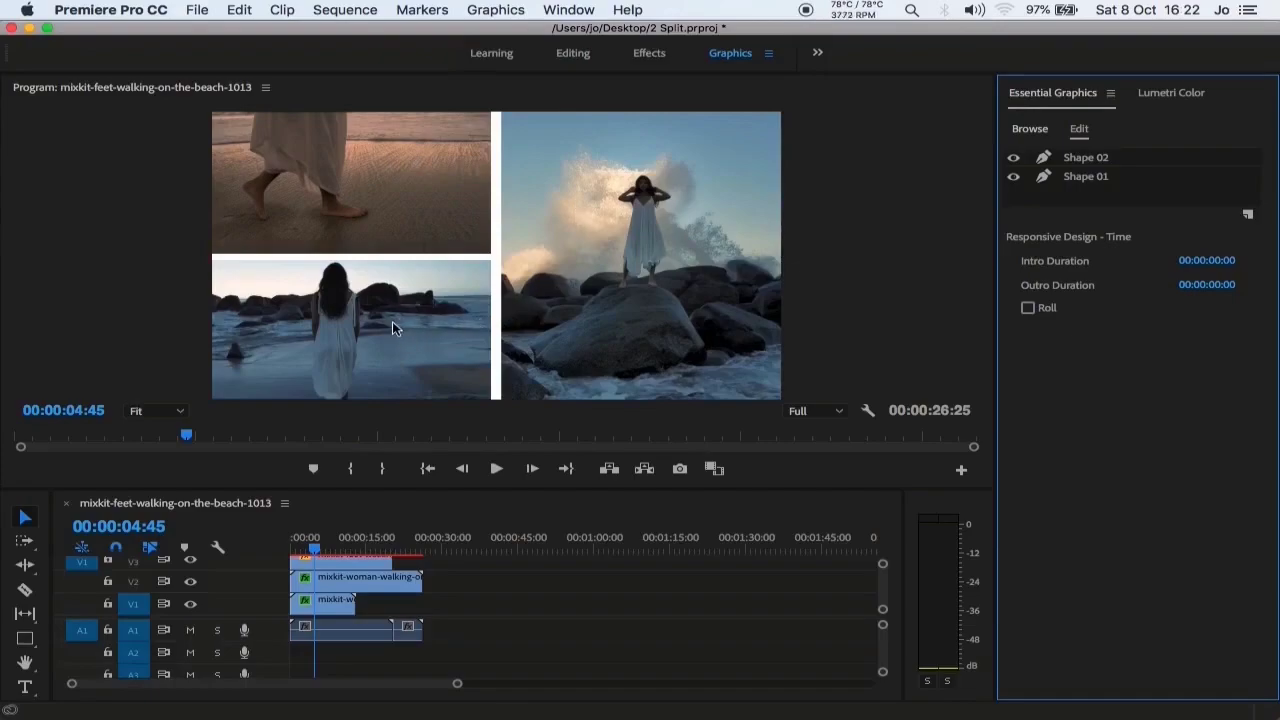
click(356, 561)
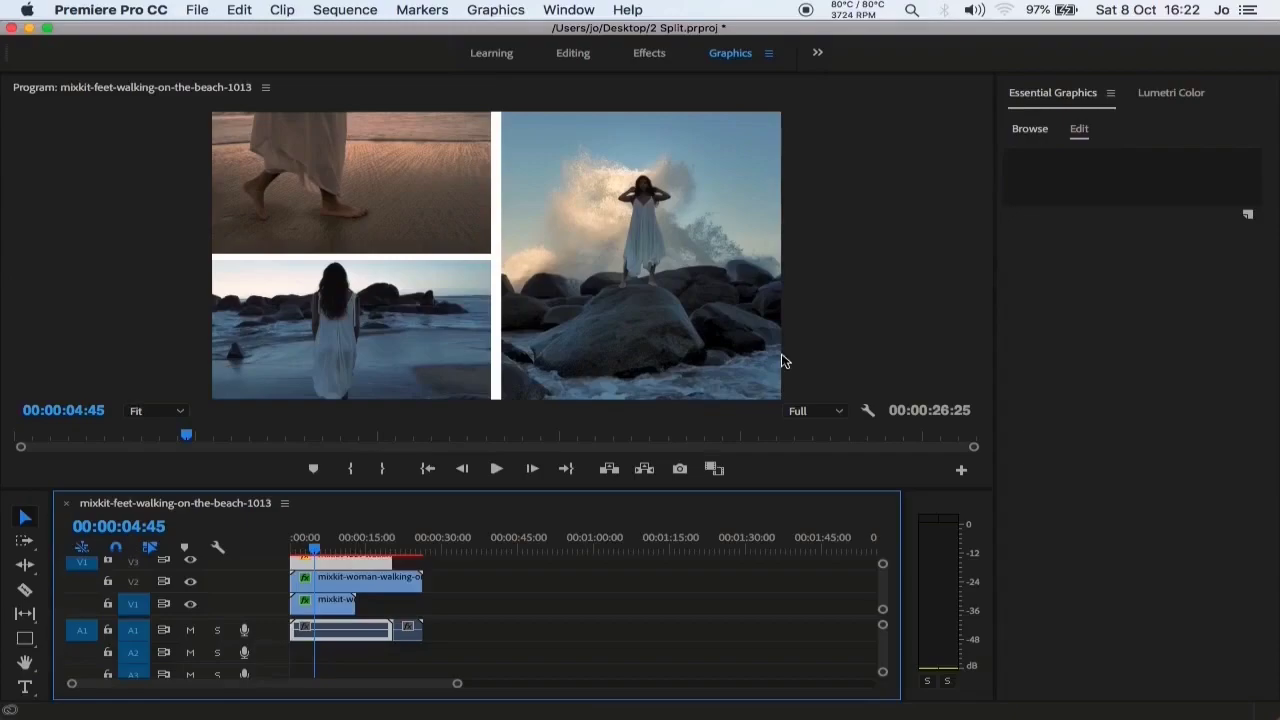
click(1175, 93)
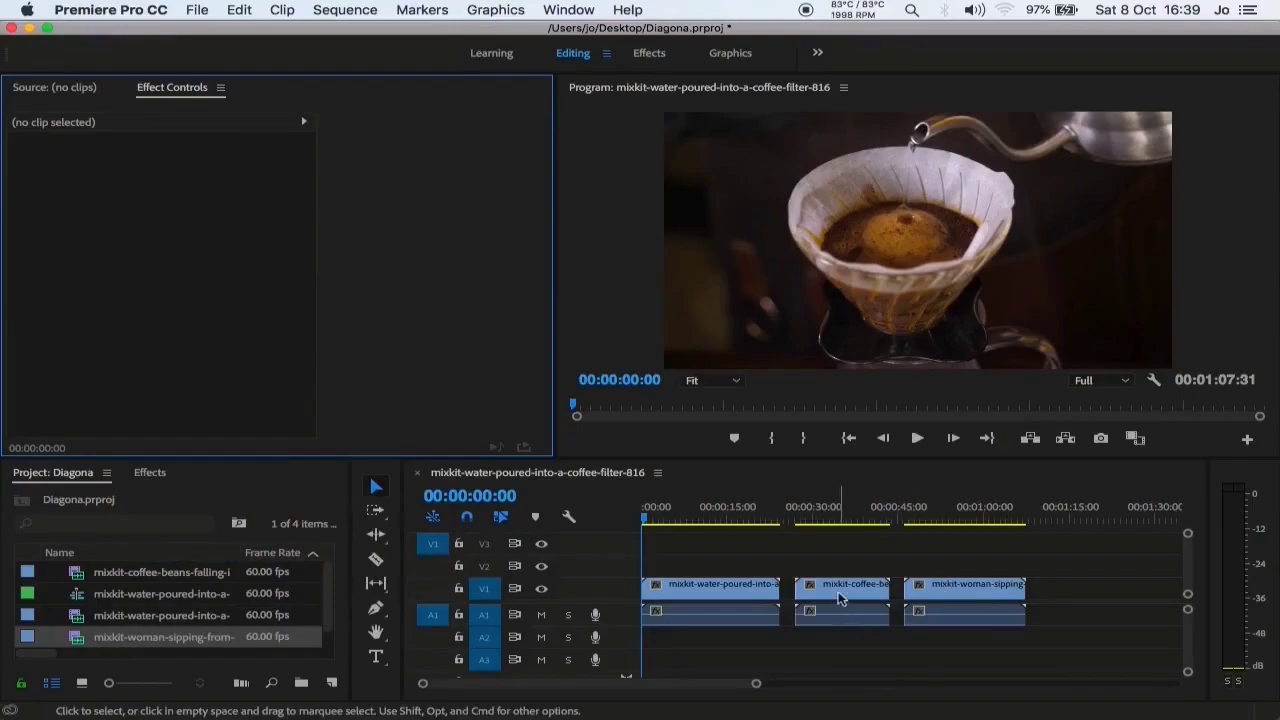
Place the coffee-beans clip at the start of V2 and the woman-sipping clip at the start of V3
drag(840, 597, 700, 563)
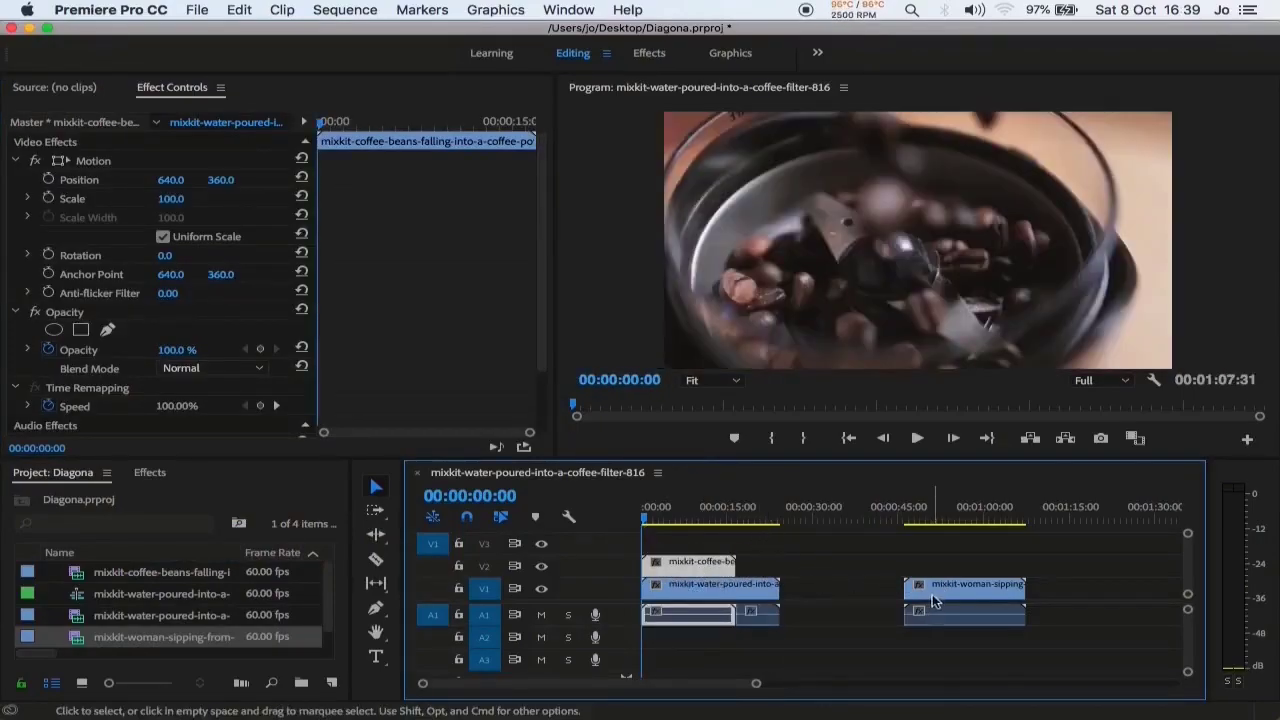
mouse_move(954, 606)
mouse_down()
mouse_move(780, 550)
mouse_move(688, 542)
mouse_up()
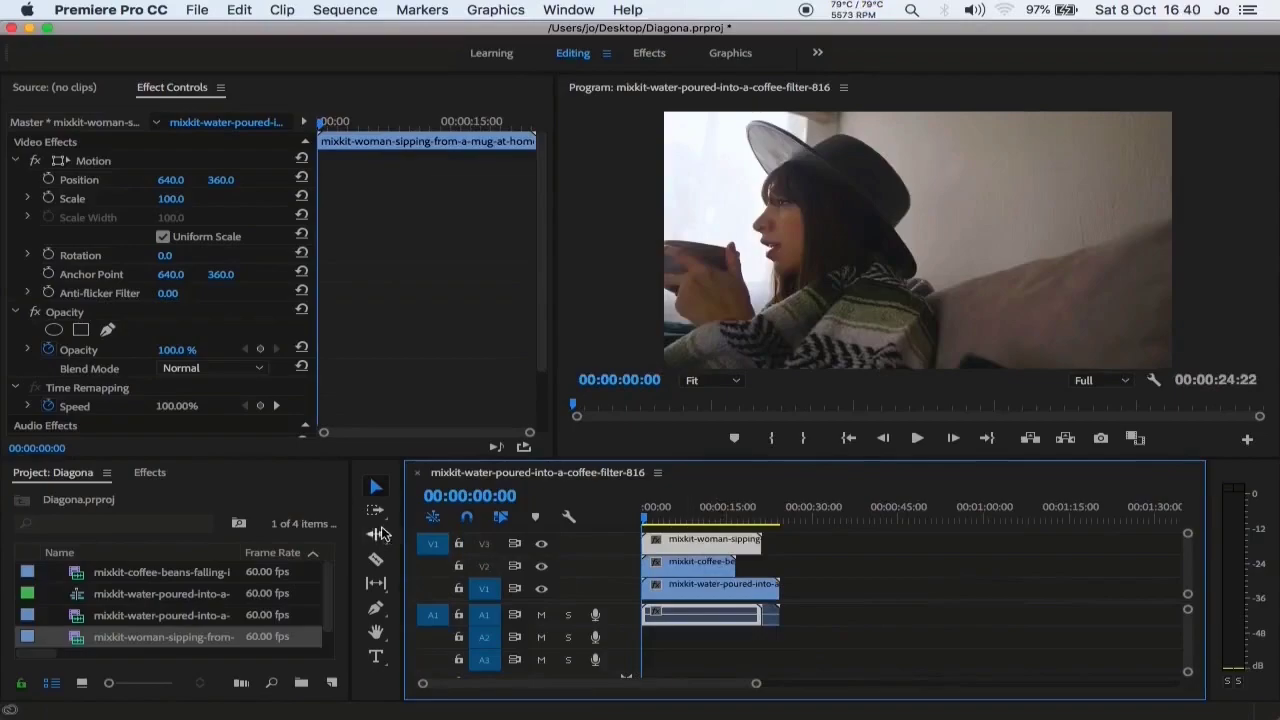
click(150, 472)
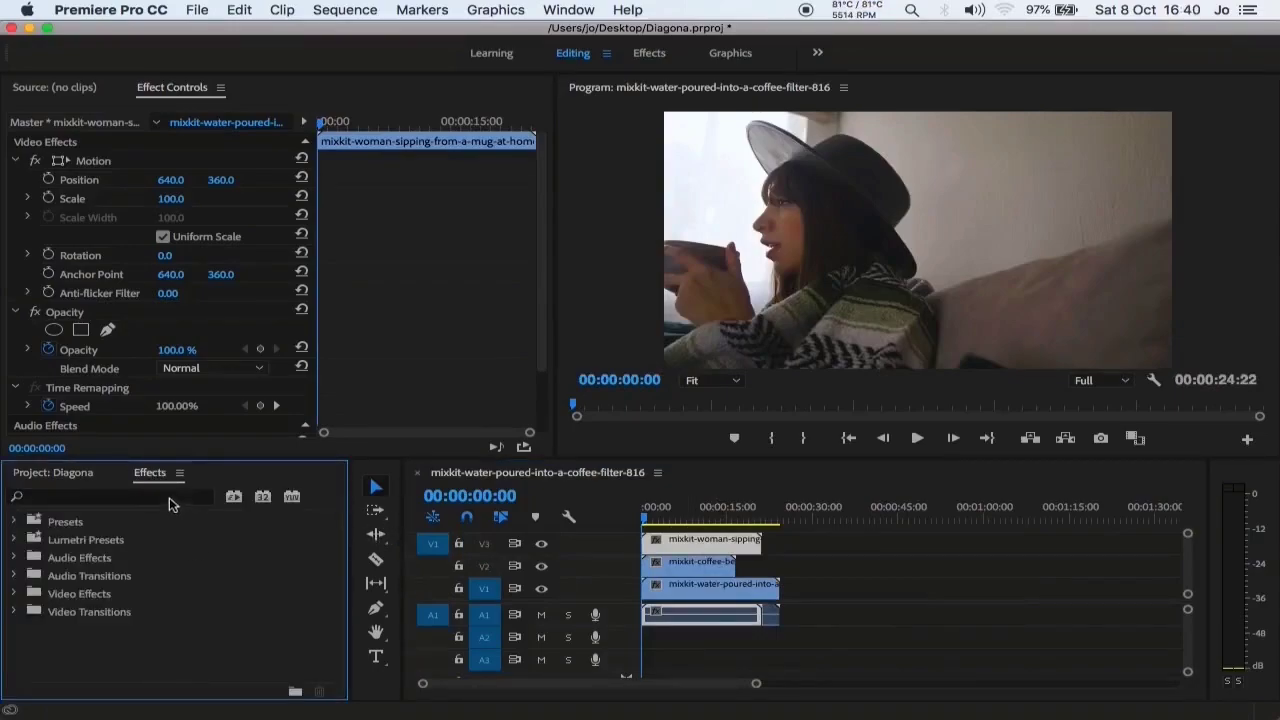
Search 'radial' and drag Radial Wipe onto the V3 woman-sipping clip twice
click(169, 497)
text(radial)
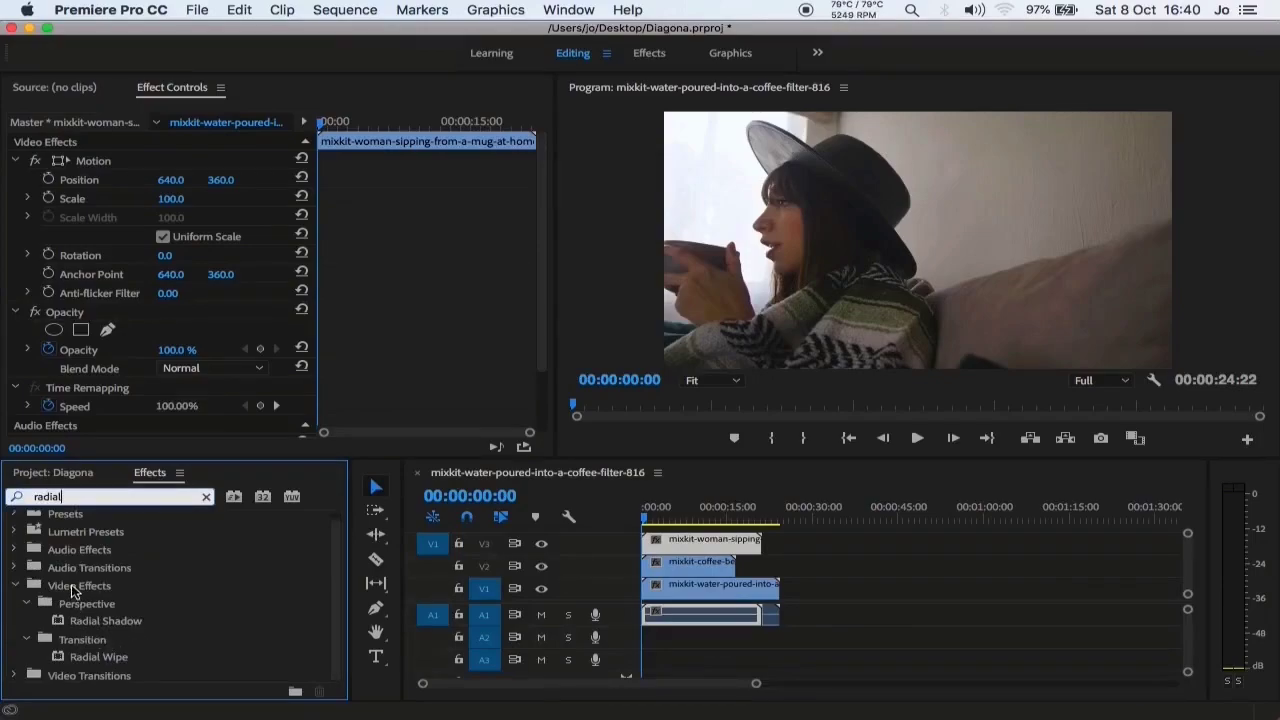
click(88, 657)
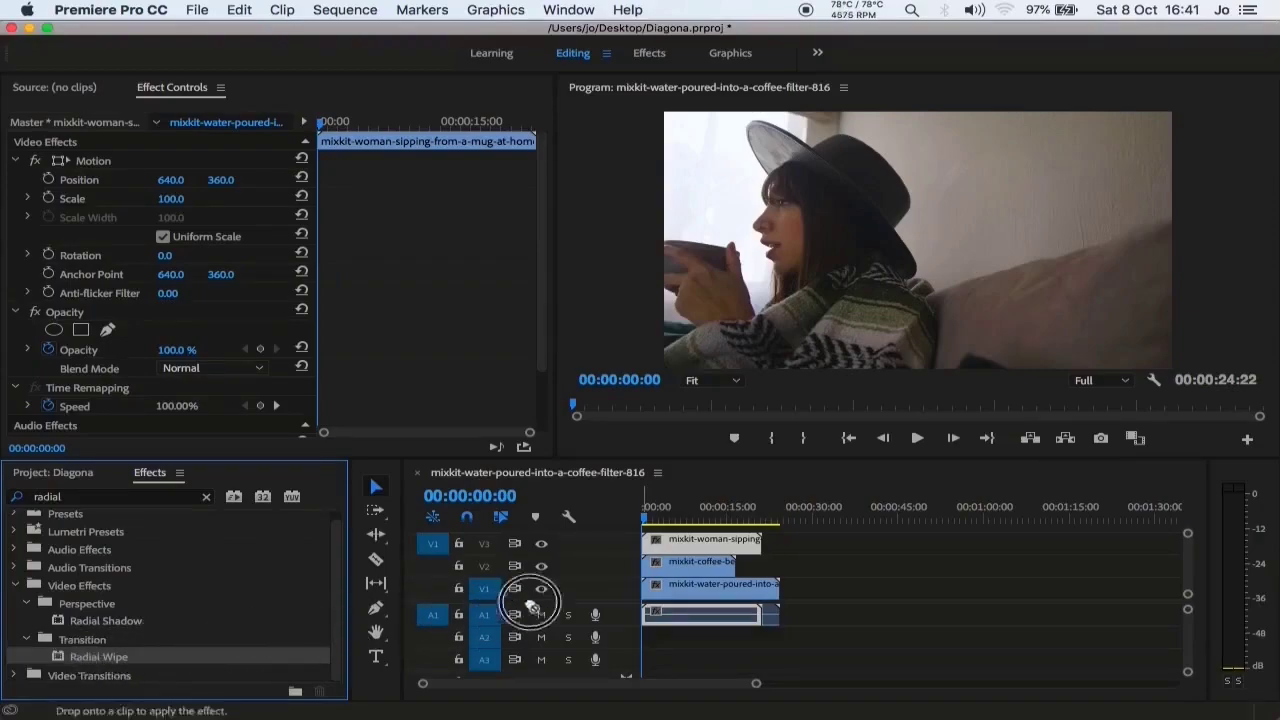
drag(78, 661, 663, 540)
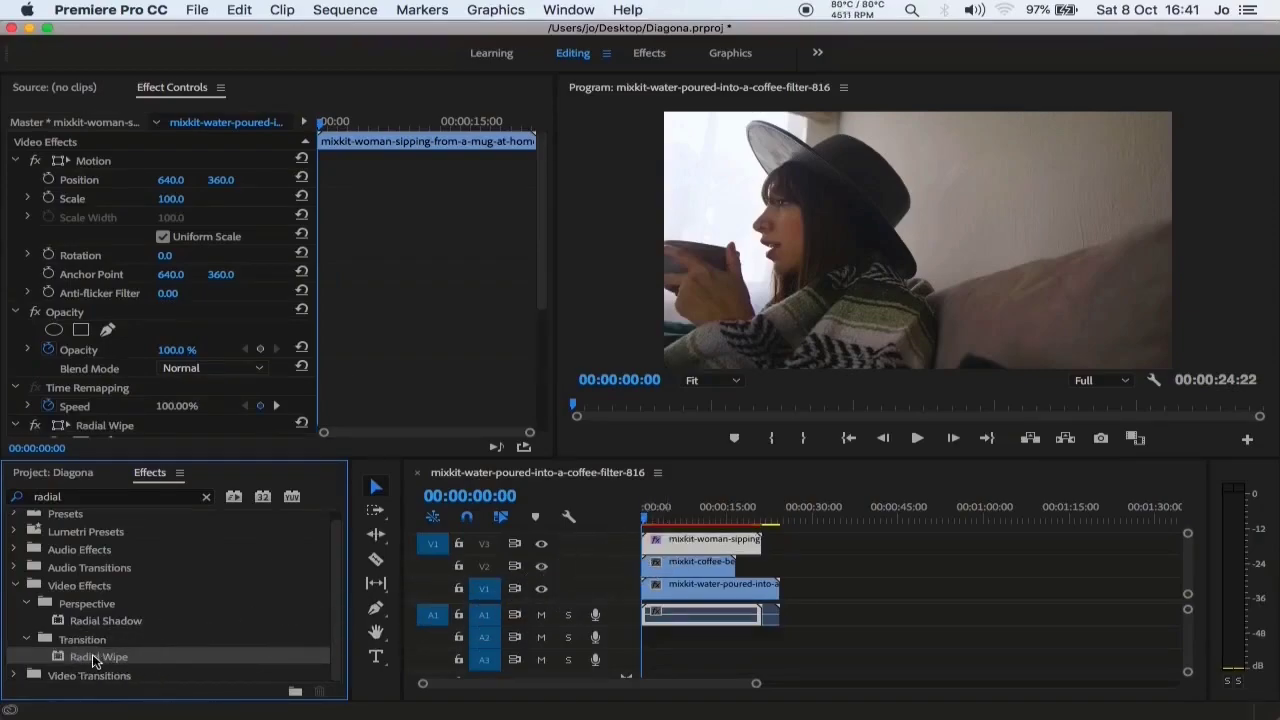
drag(98, 656, 656, 542)
Set the first Radial Wipe to 50% completion, 130° start angle and Wipe Center X 218
scroll(234, 257, down, 3)
scroll(240, 294, down, 2)
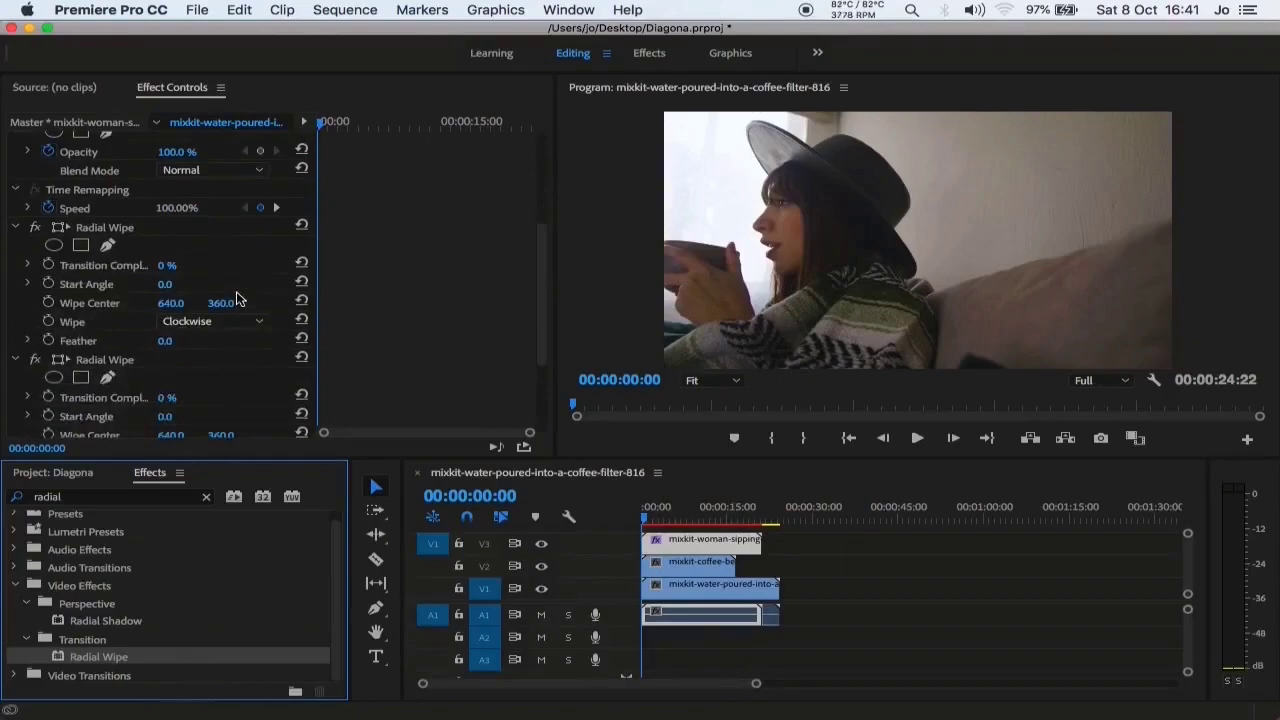
scroll(238, 298, down, 2)
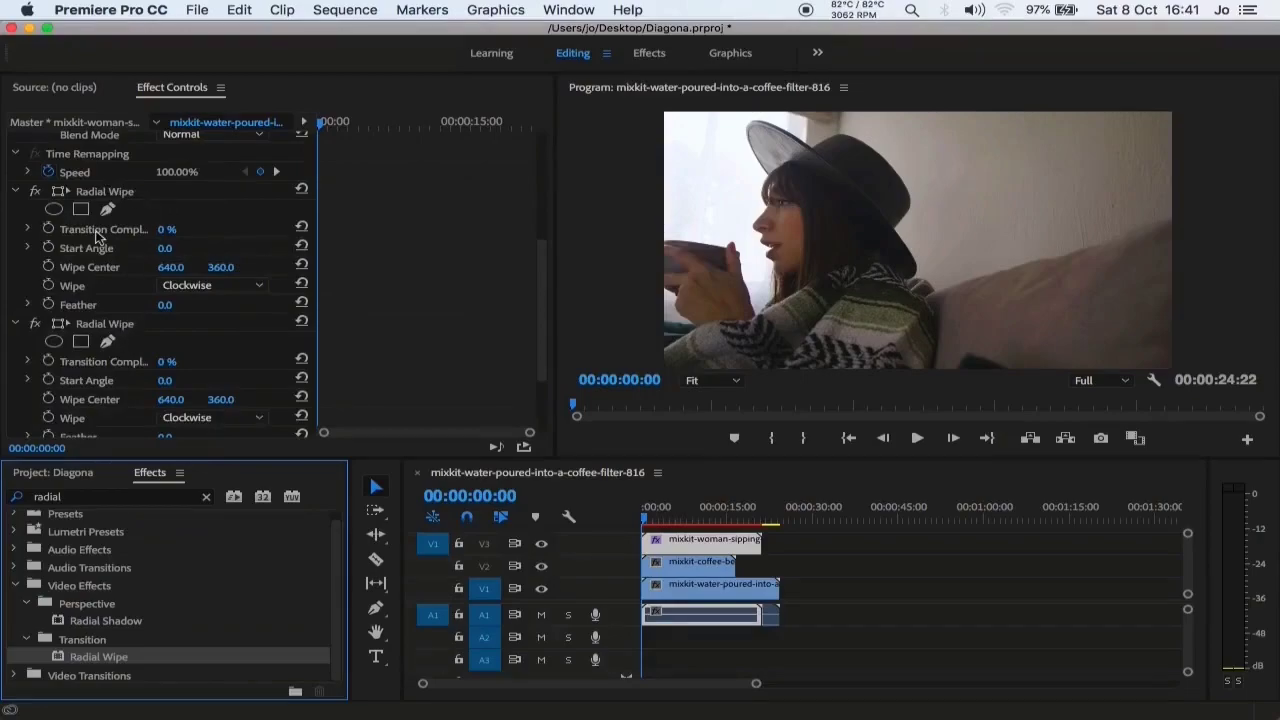
click(174, 230)
text(50)
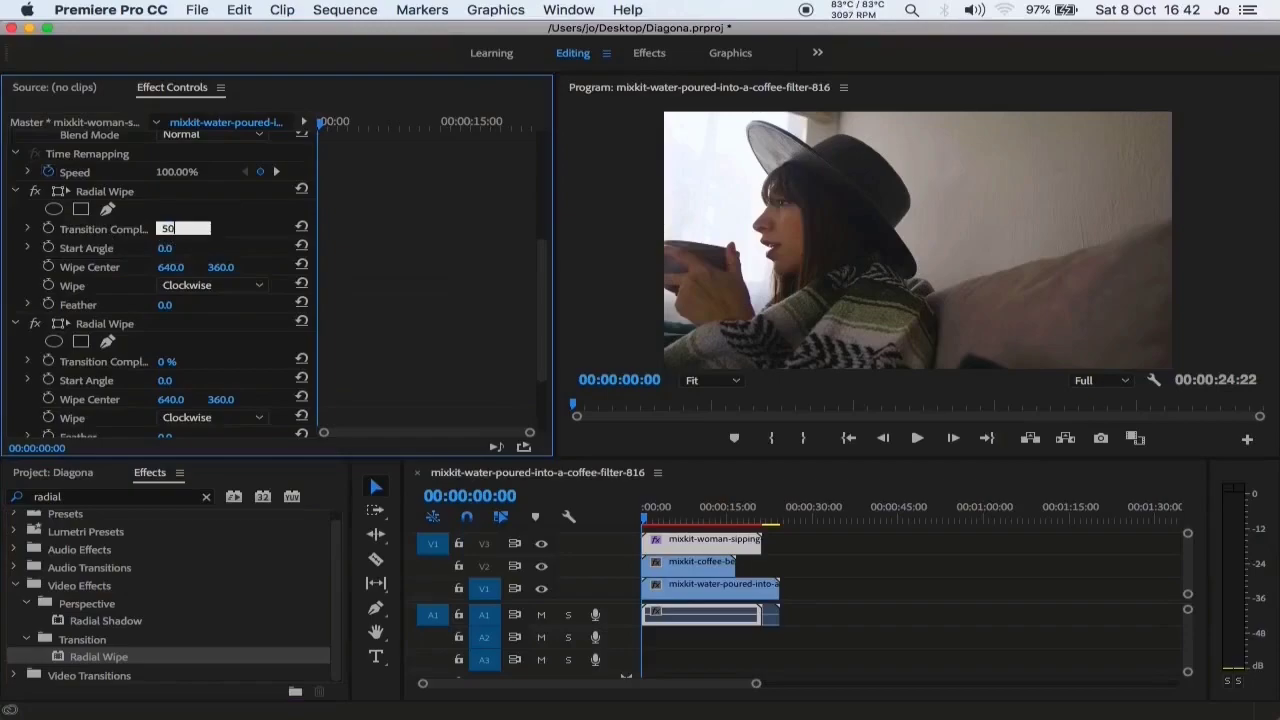
key(Return)
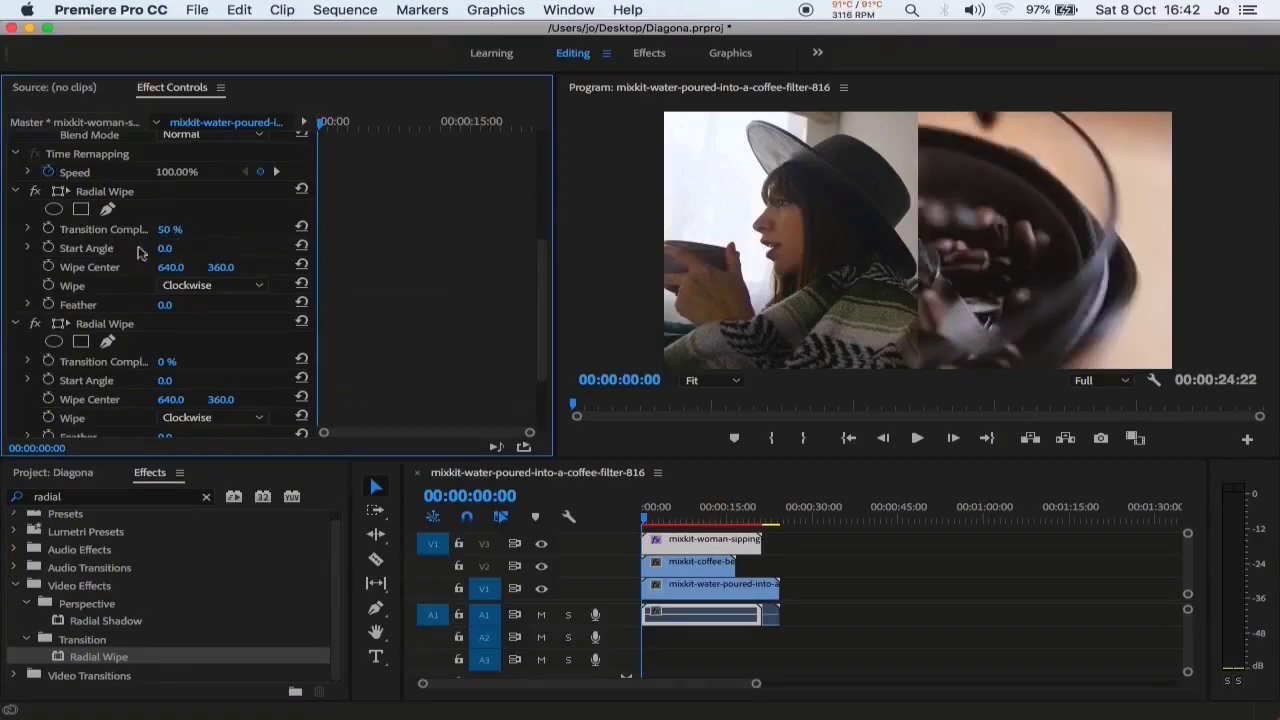
click(168, 250)
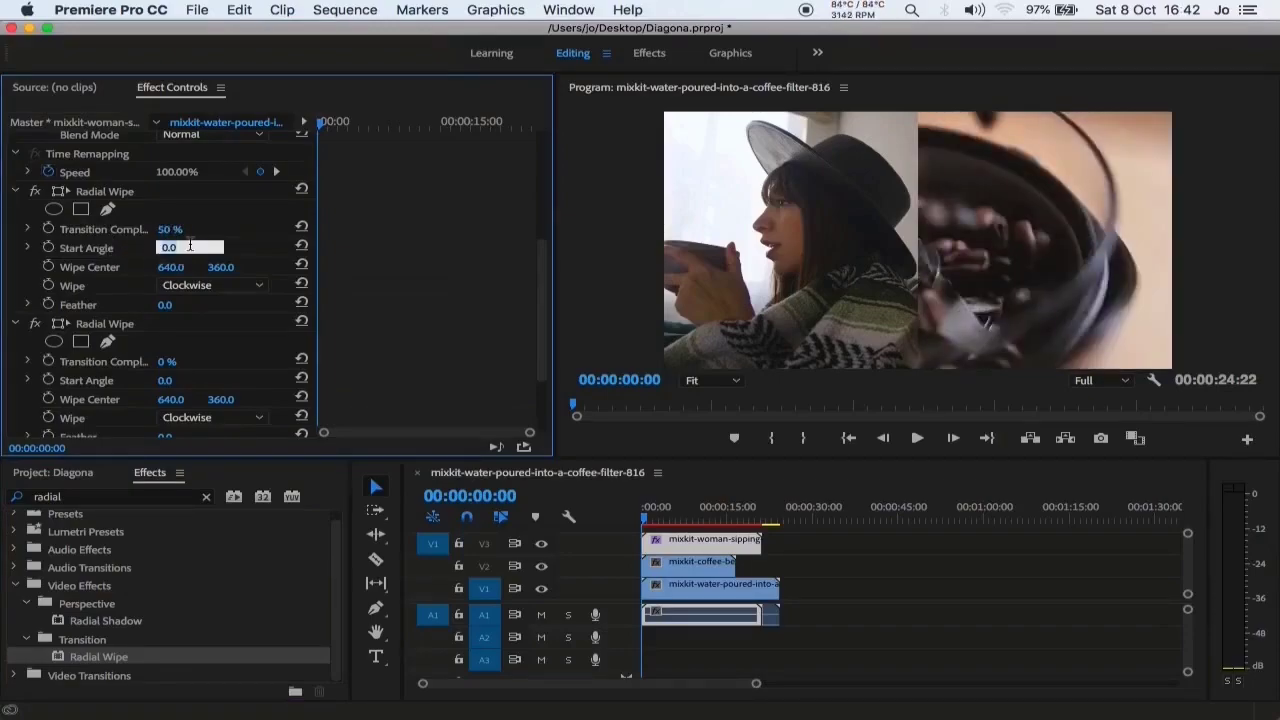
text(130)
key(Return)
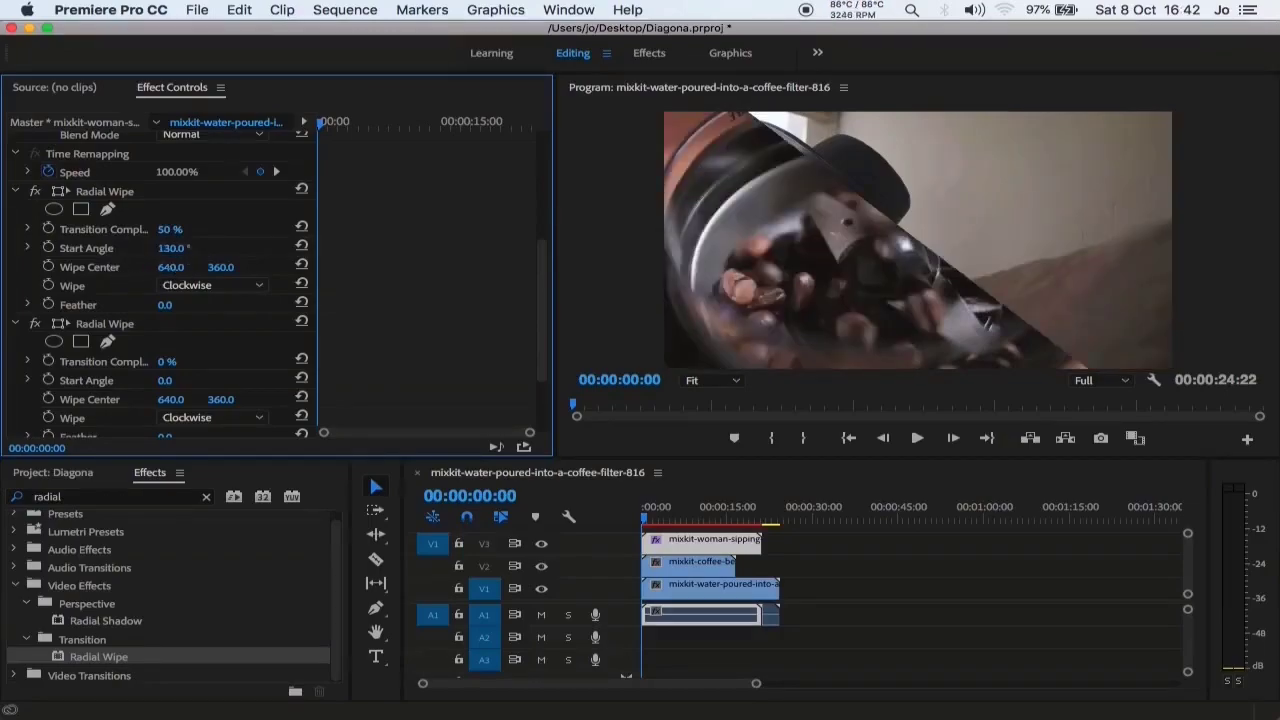
click(174, 266)
text(218)
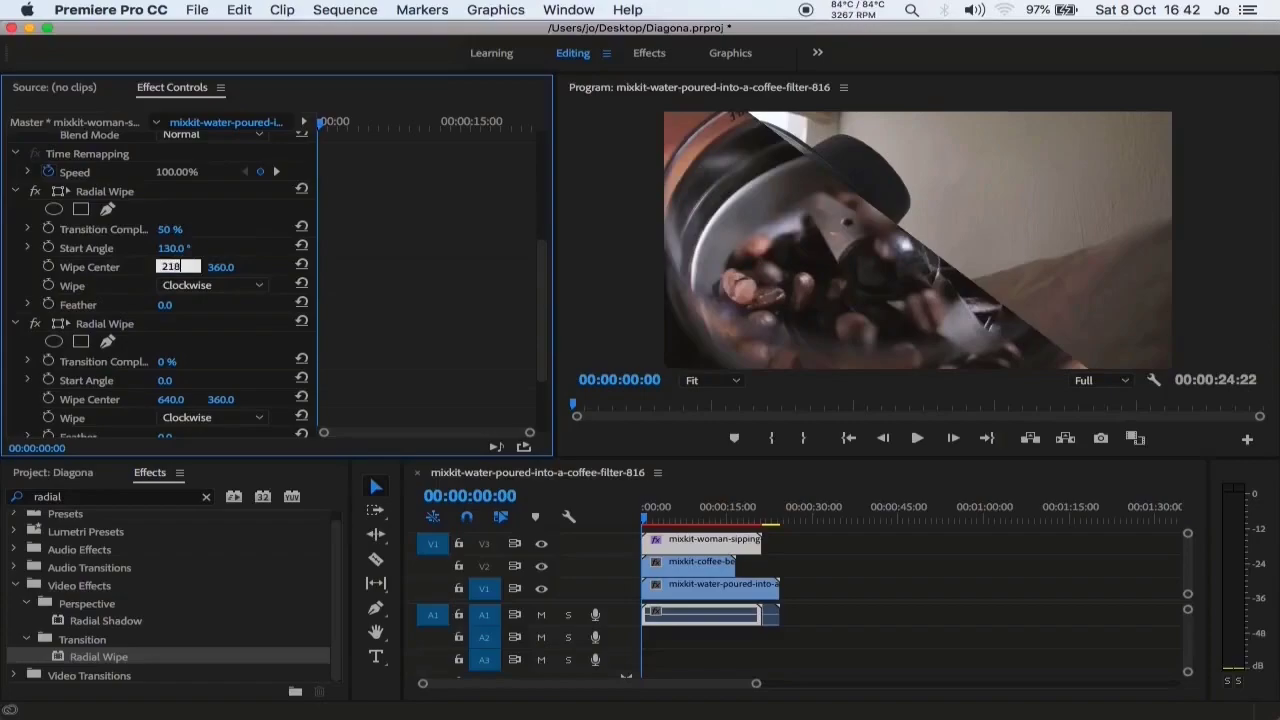
key(Return)
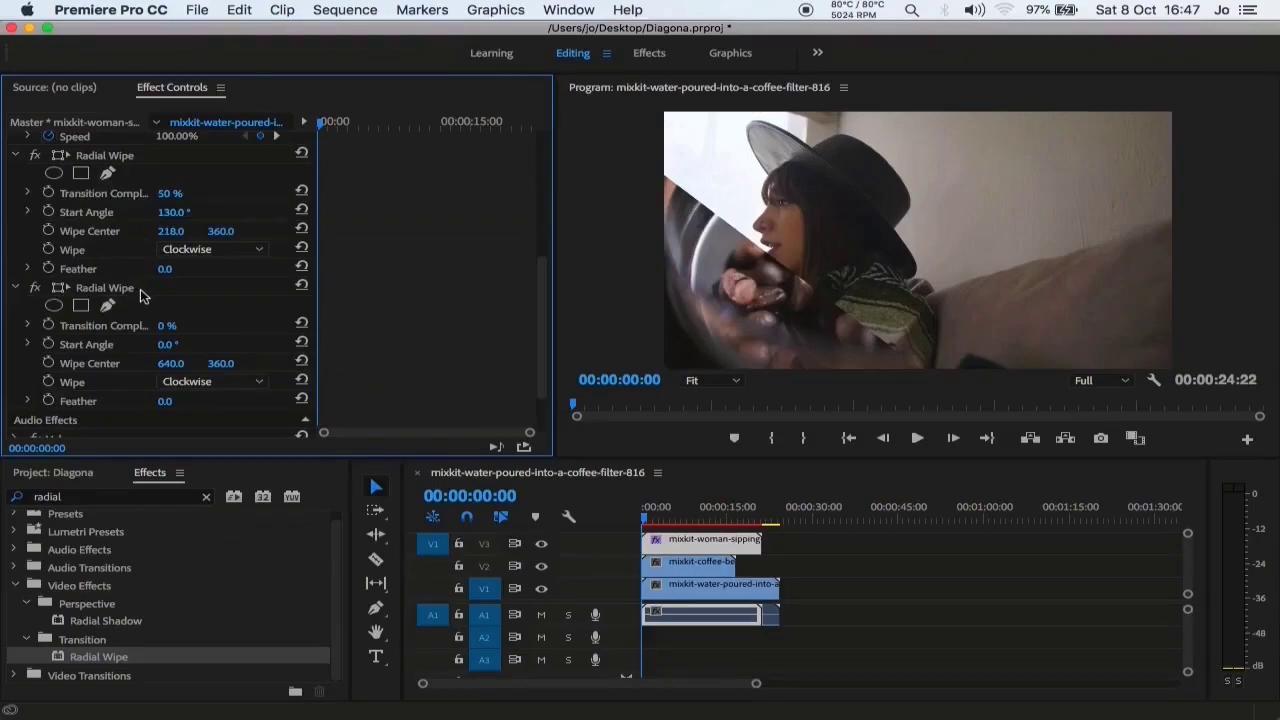
Give the second Radial Wipe 50% completion and a -50° start angle
click(165, 326)
text(50)
key(Return)
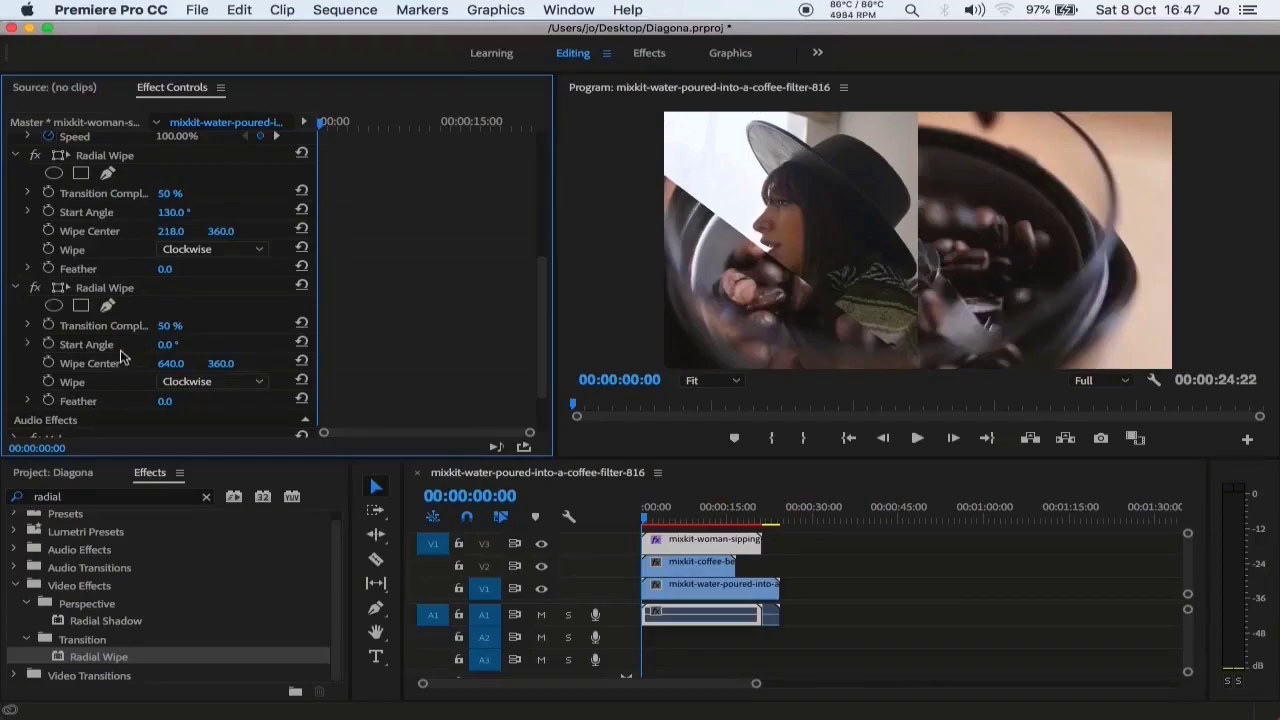
click(168, 344)
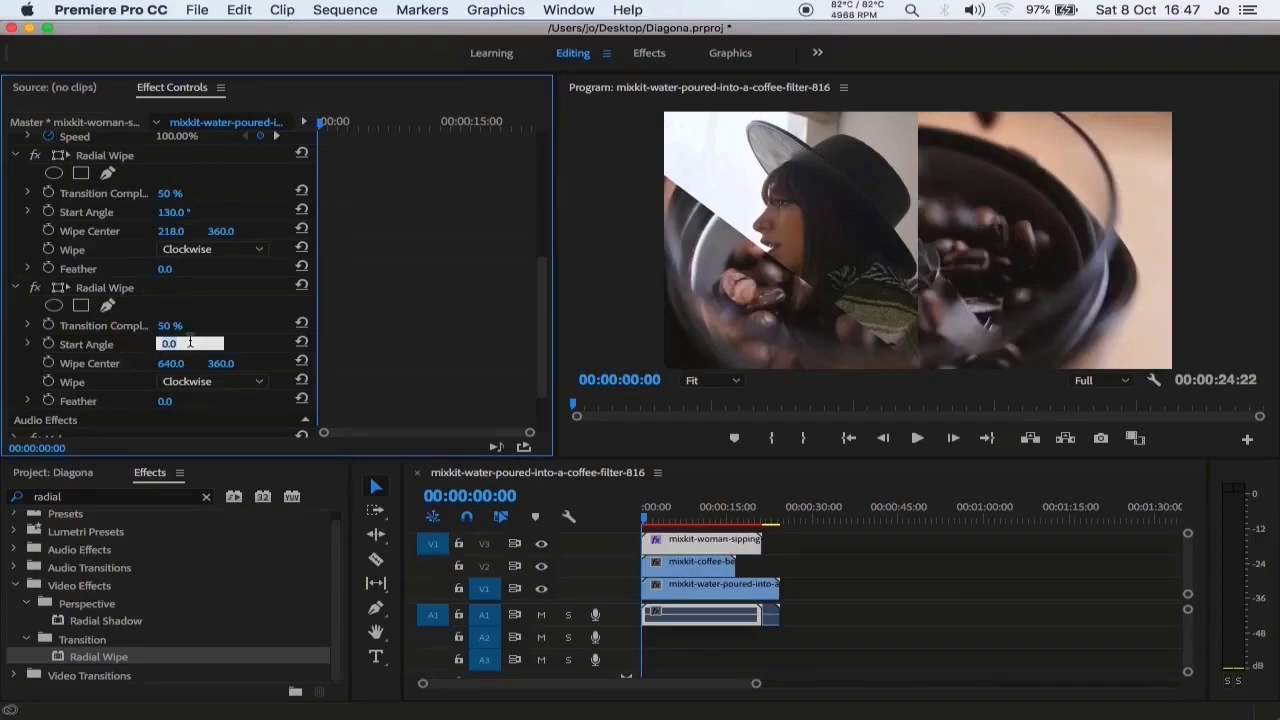
text(-50)
key(Return)
Nudge the second wipe's centre X up to 1070
click(176, 363)
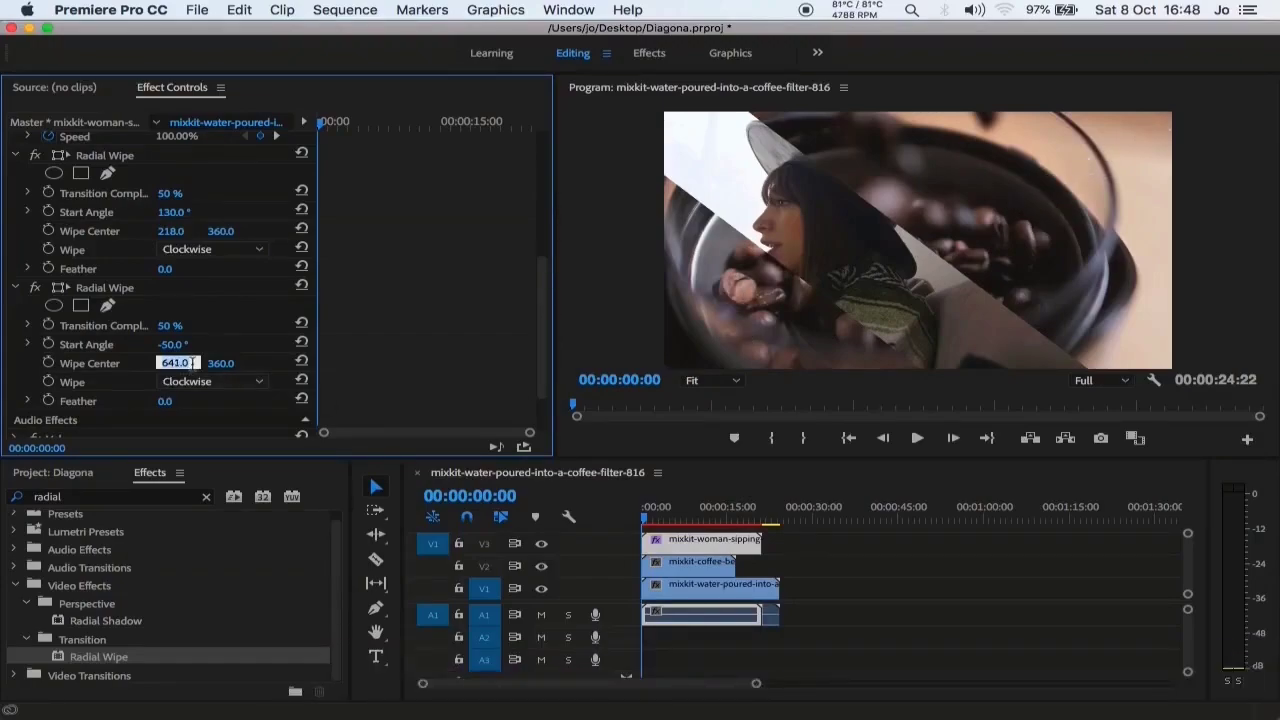
key(Up)
key(Up)
key(Up)
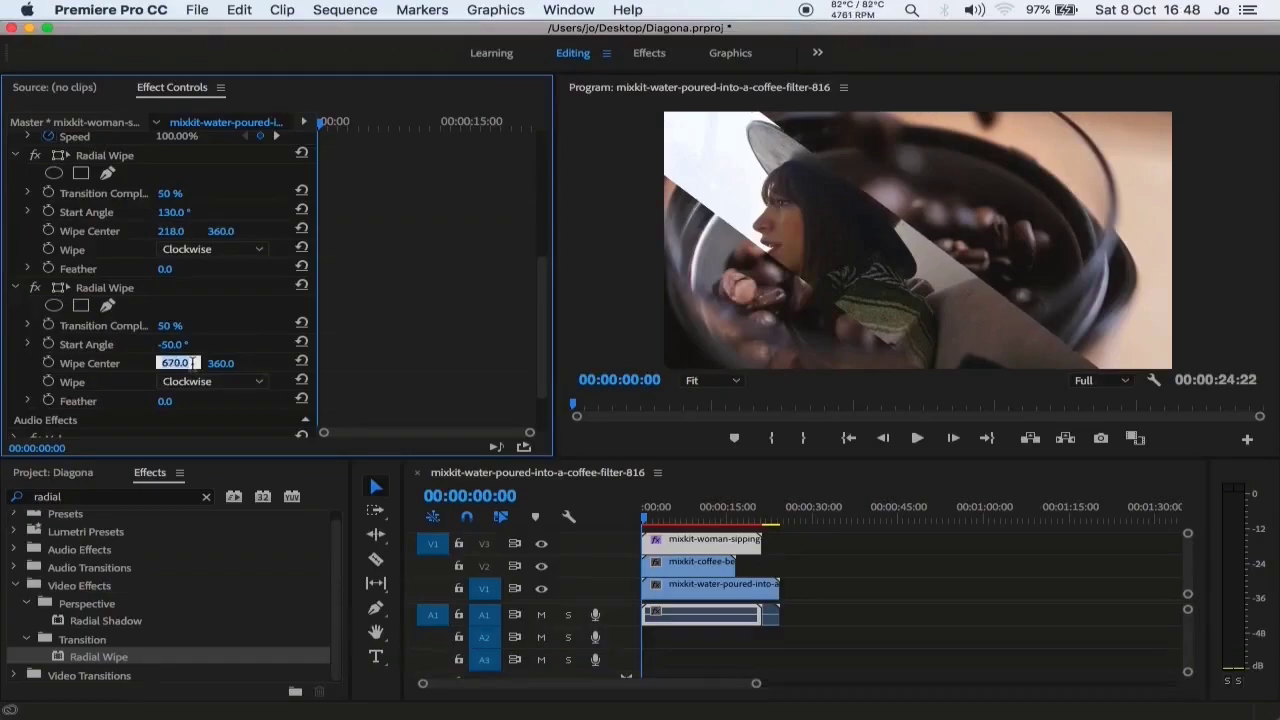
key(Up)
key(Up)
key(Up)
key(Up)
key(Up)
key(Up)
key(Up)
key(Up)
key(Up)
key(Up)
key(Up)
key(Up)
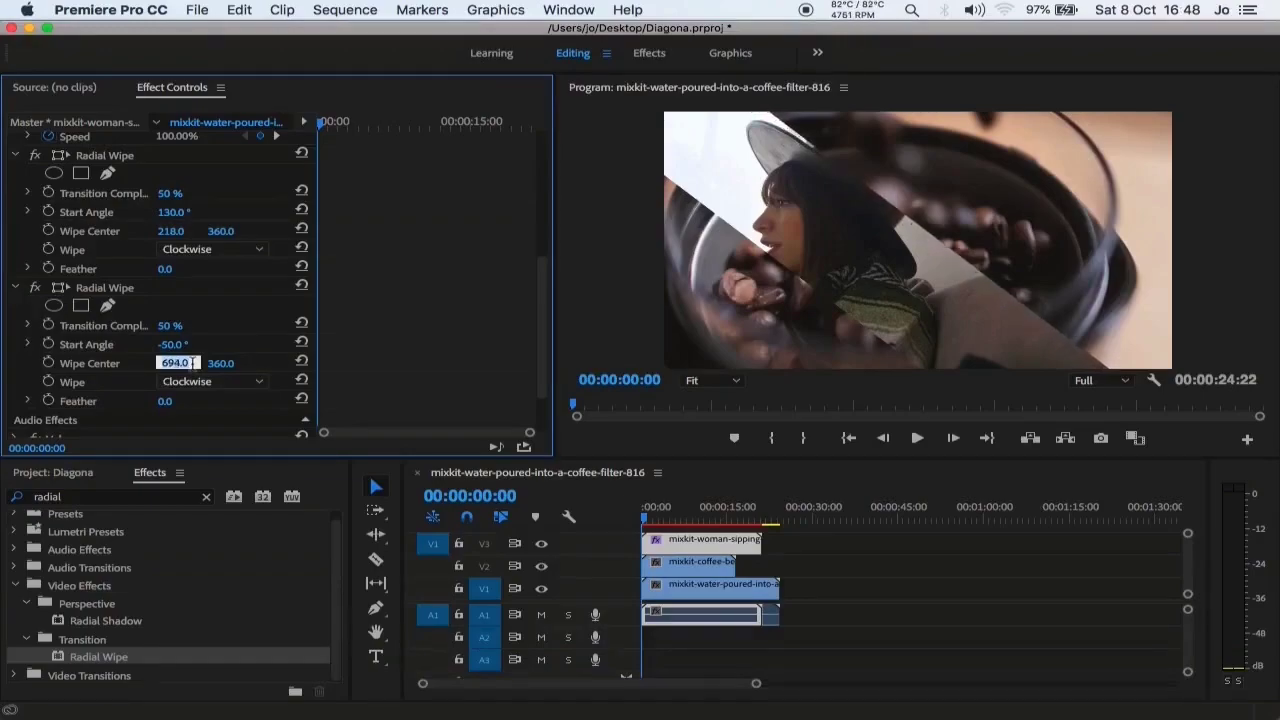
key(Up)
key(Up)
key(Up)
key(Up)
key(Up)
key(Up)
key(Up)
key(Up)
key(Up)
key(Up)
key(Up)
key(Up)
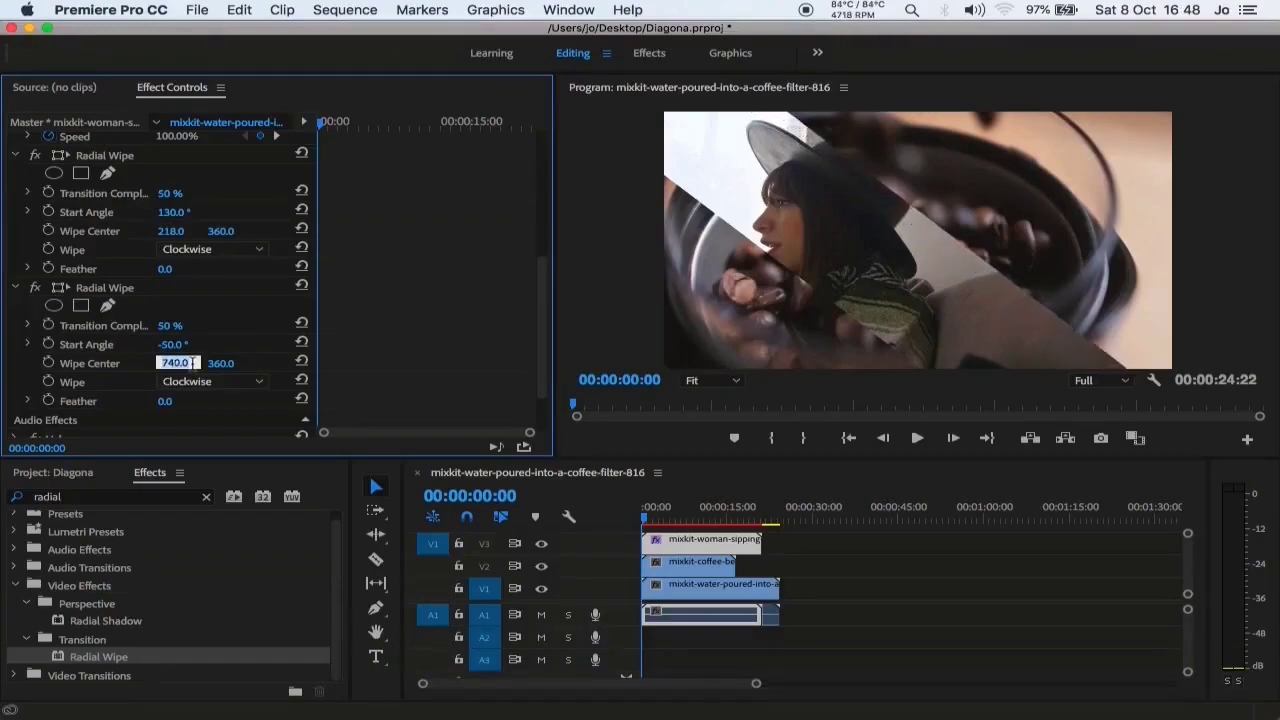
key(Up)
key(Up)
key(Up)
key(Up)
key(Up)
key(Up)
key(Up)
key(Up)
key(Up)
key(Up)
key(Up)
key(Up)
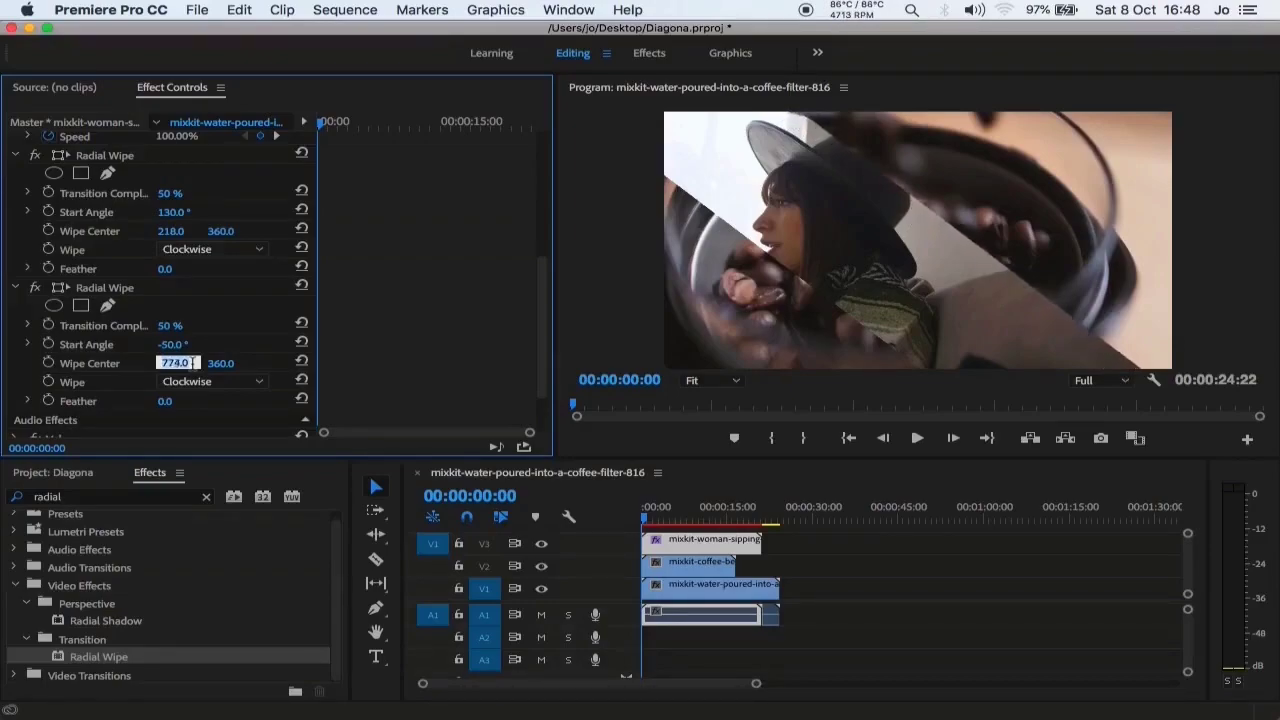
key(shift+Up)
key(shift+Up)
key(shift+Up)
key(shift+Up)
key(shift+Up)
key(shift+Up)
key(shift+Up)
key(shift+Up)
key(shift+Up)
key(shift+Up)
key(shift+Up)
key(Up)
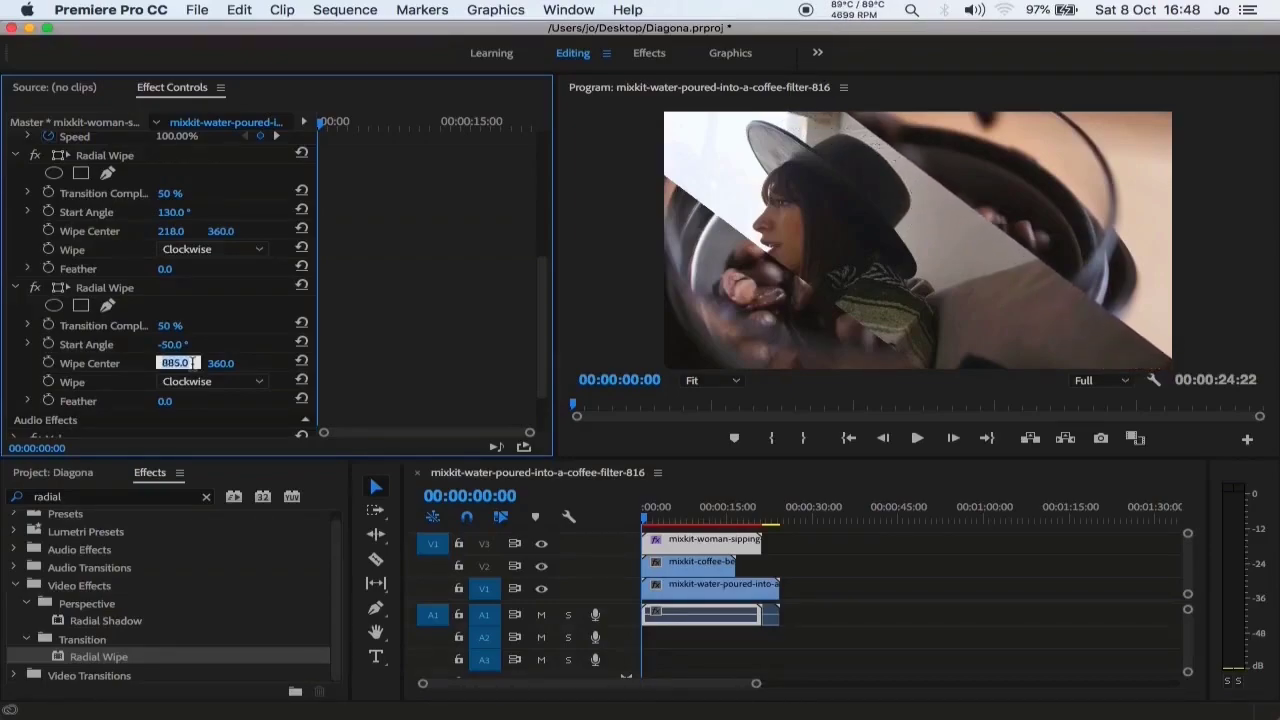
key(shift+Up)
key(shift+Up)
key(shift+Up)
key(shift+Up)
key(shift+Up)
key(shift+Up)
key(shift+Up)
key(shift+Up)
key(shift+Up)
key(shift+Up)
key(Up)
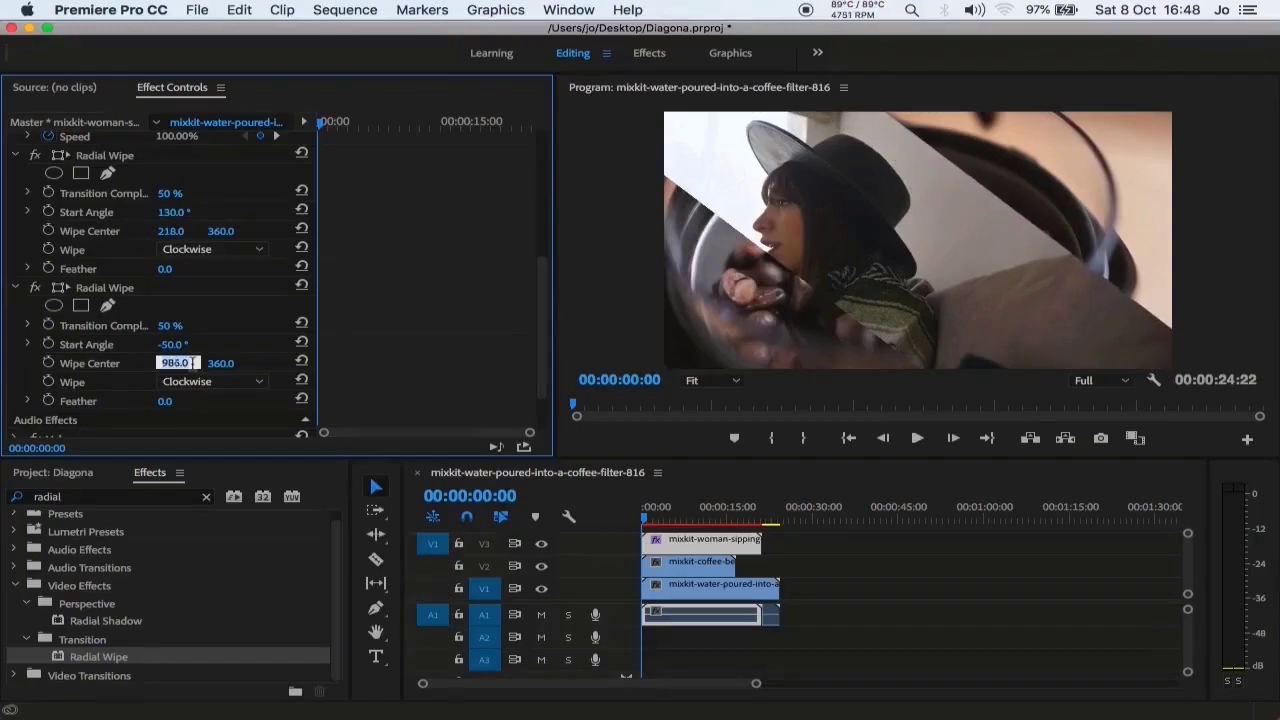
key(shift+Up)
key(shift+Up)
key(shift+Up)
key(shift+Up)
key(shift+Up)
key(shift+Up)
key(Up)
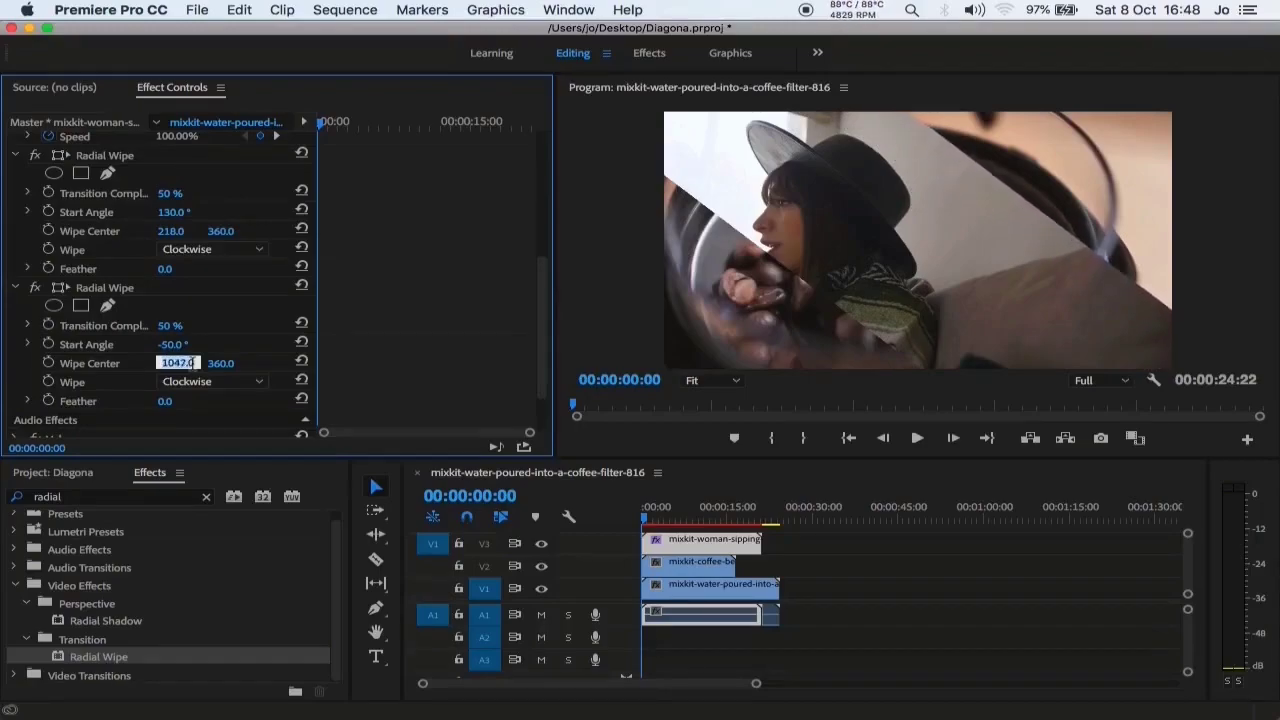
key(shift+Up)
key(shift+Up)
key(Up)
key(Up)
key(Up)
key(Return)
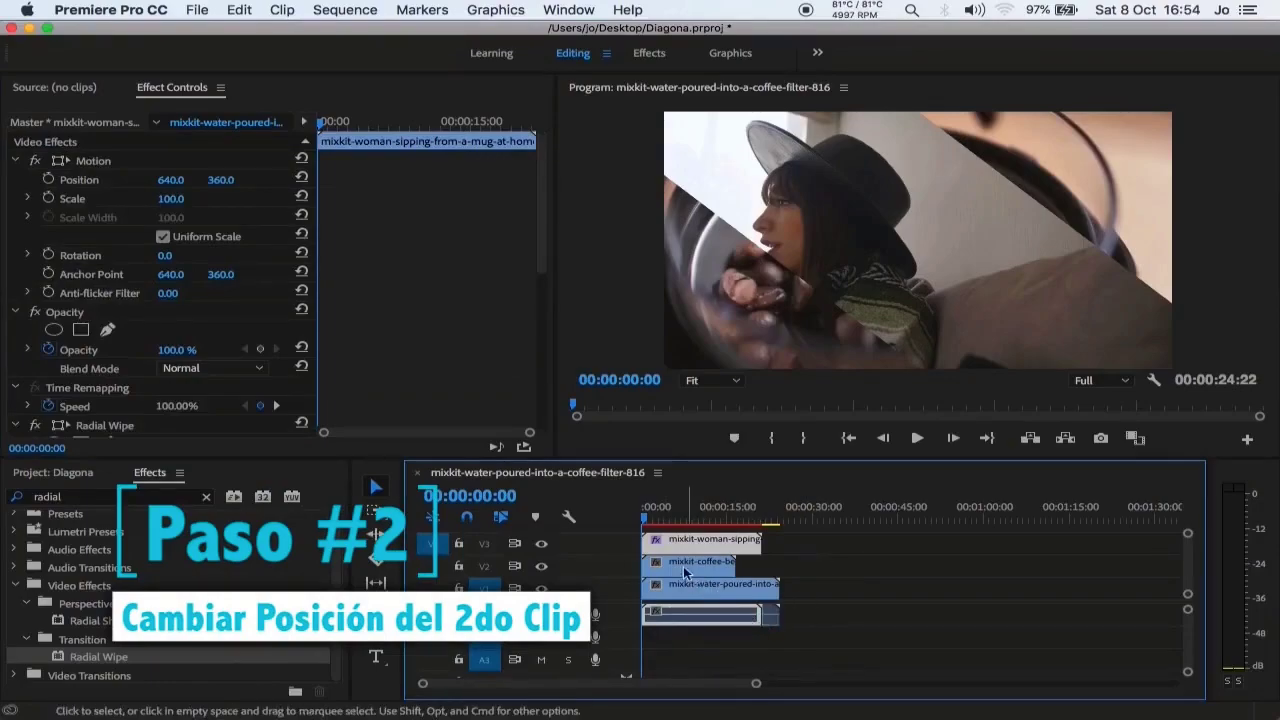
Select the coffee-beans clip on V2 and scale it to 80%
click(690, 562)
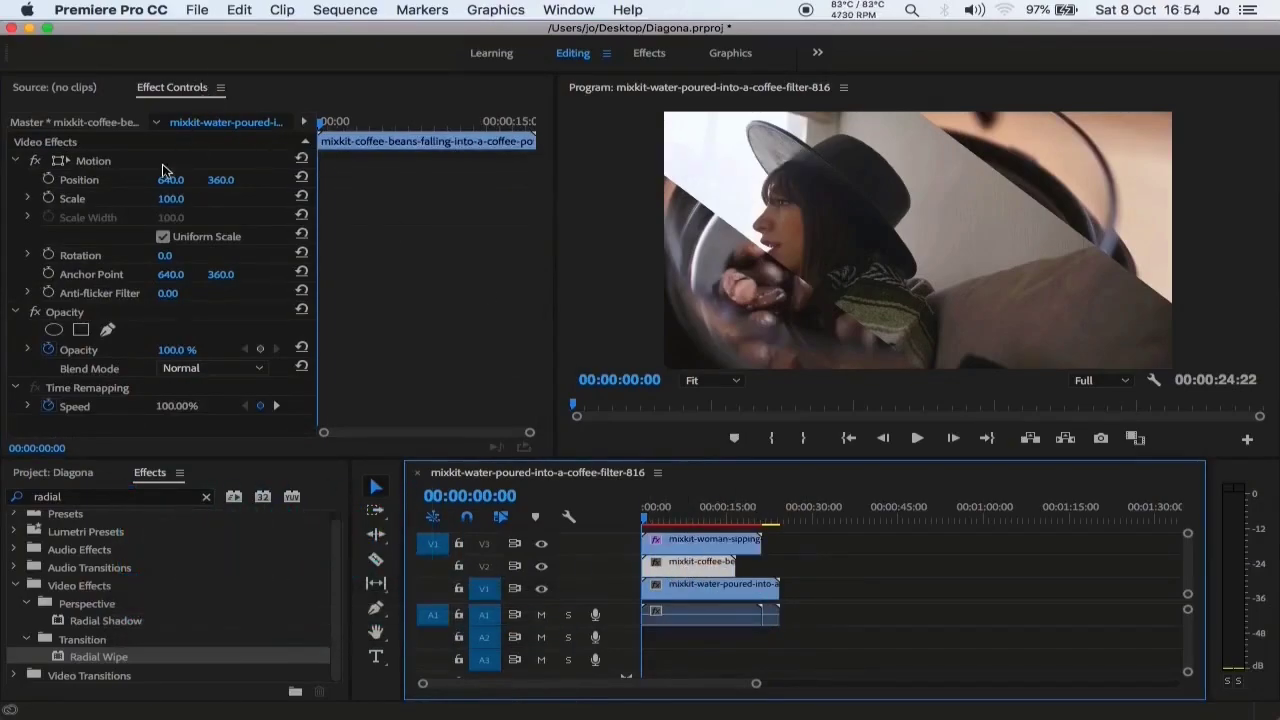
click(194, 197)
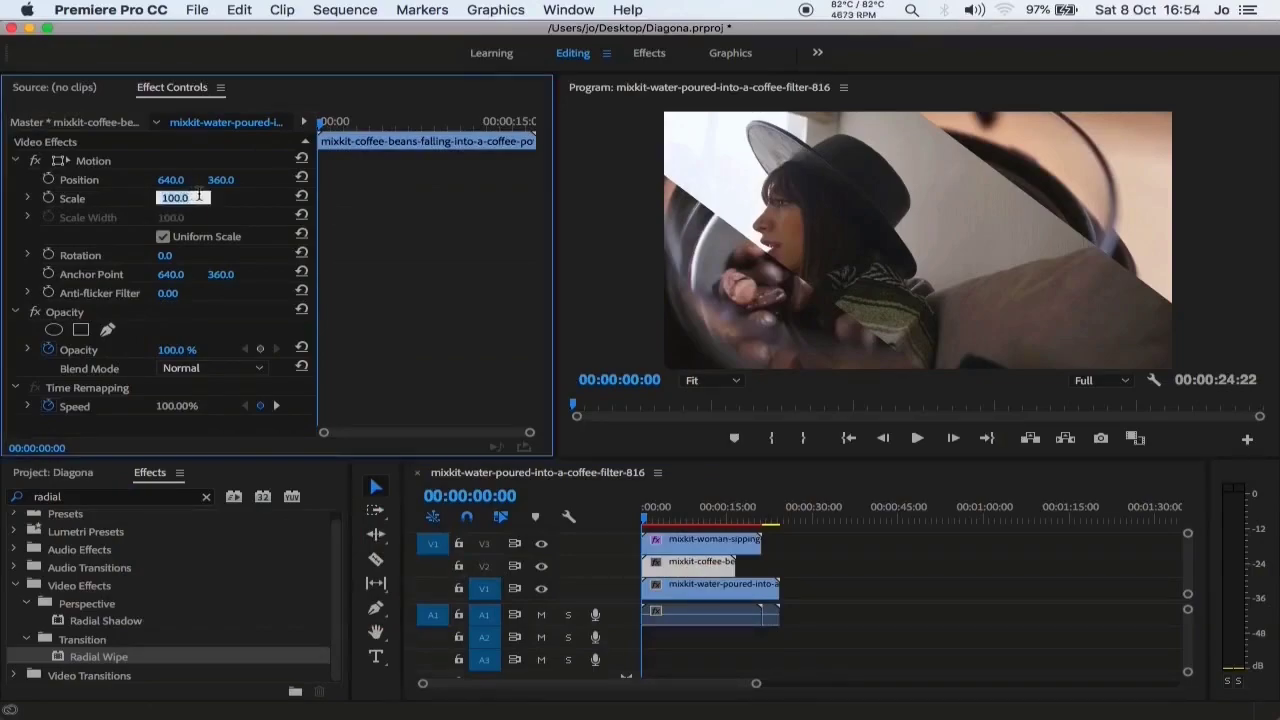
text(80)
key(Return)
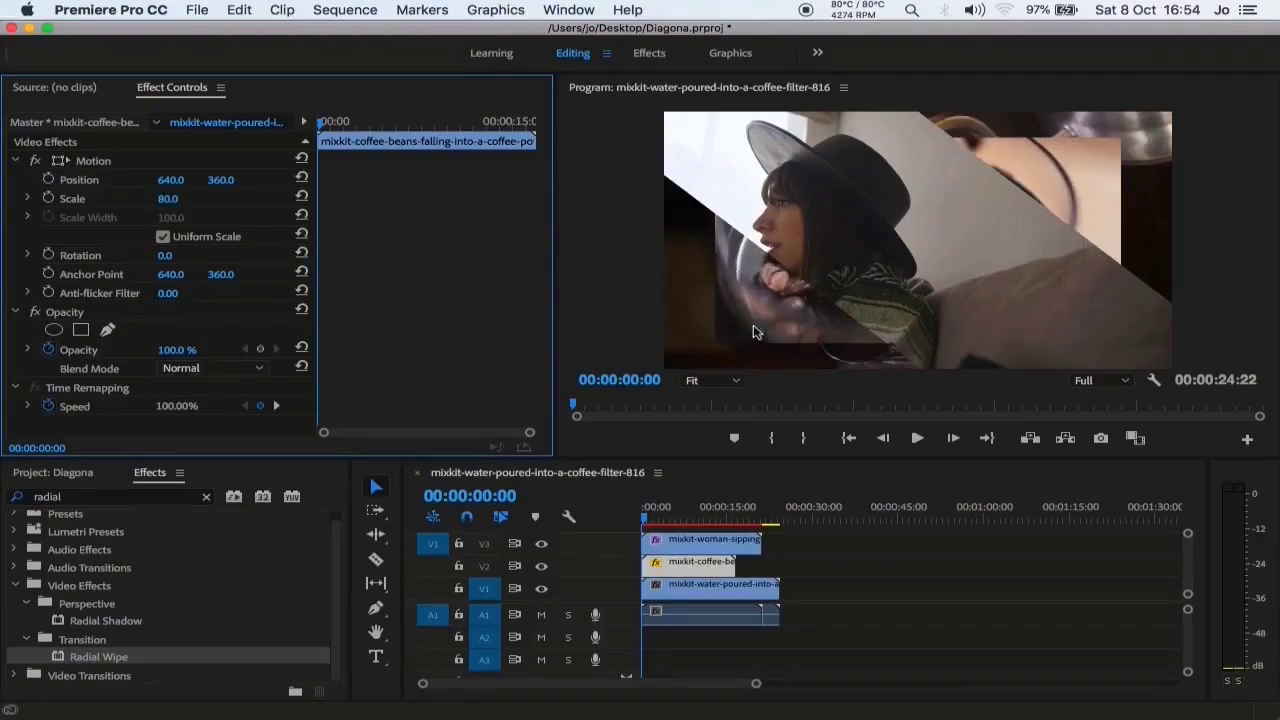
Nudge the coffee-beans clip's position to 305, 447
click(176, 180)
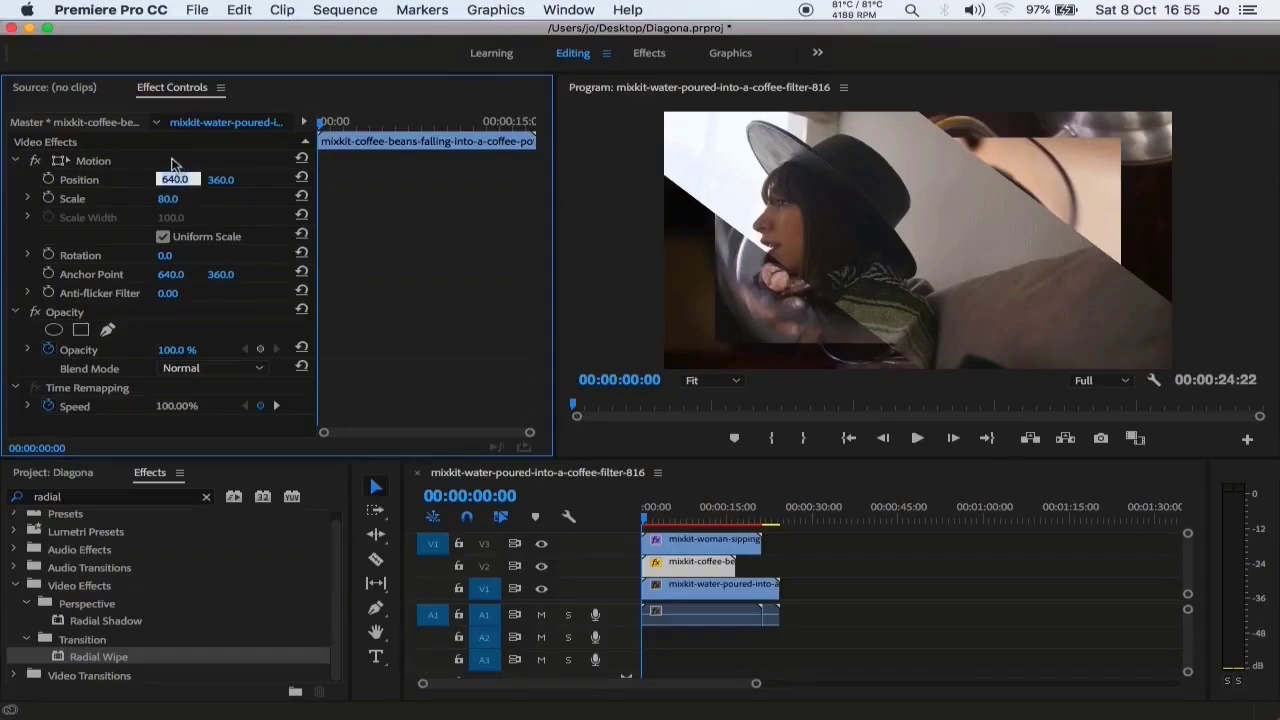
key(Down)
key(Down)
key(Down)
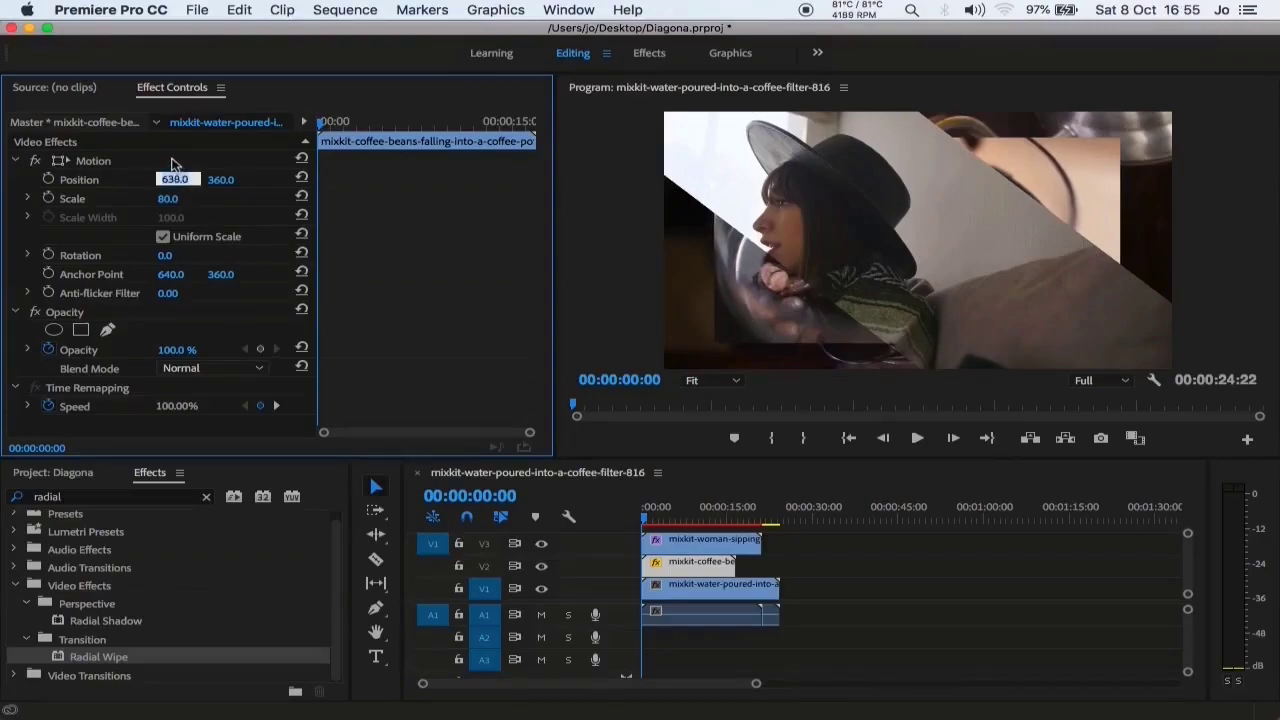
key(Down)
key(Down)
key(Down)
key(Down)
key(Down)
key(Down)
key(Down)
key(Down)
key(Down)
key(Down)
key(Down)
key(Down)
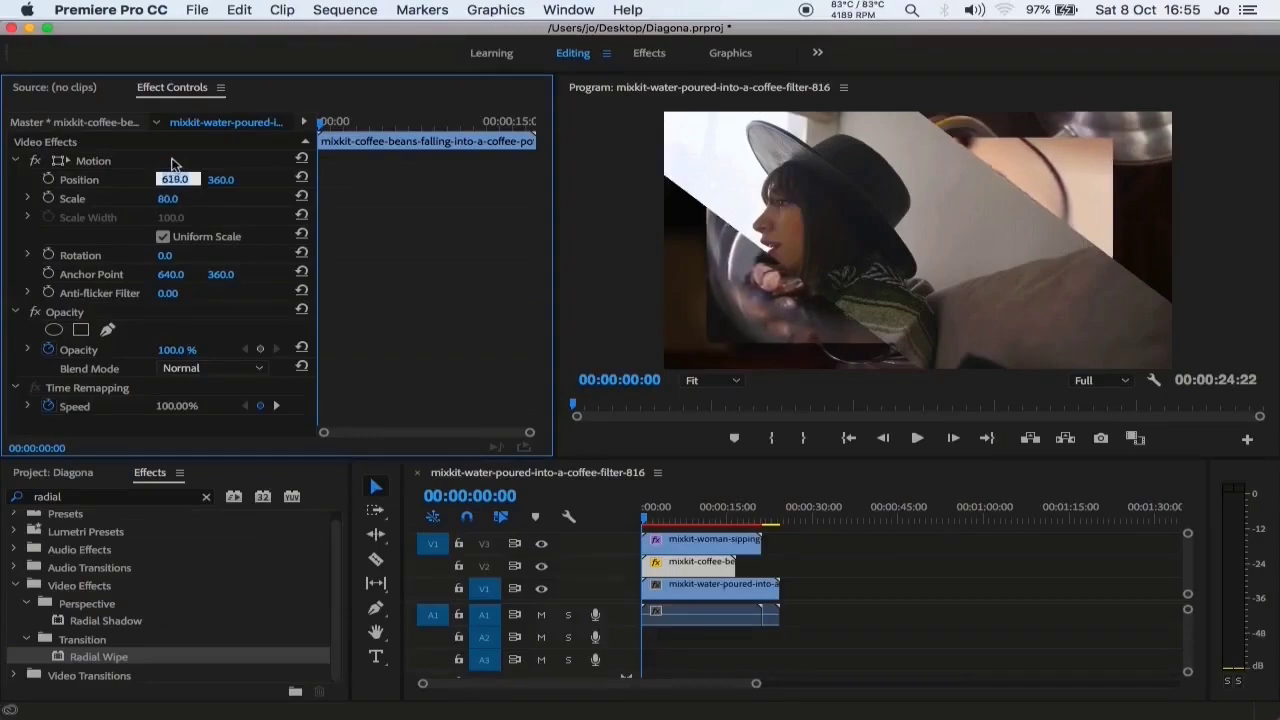
key(Down)
key(Down)
key(Down)
key(Down)
key(Down)
key(Down)
key(Down)
key(Down)
key(Down)
key(Down)
key(Down)
key(Down)
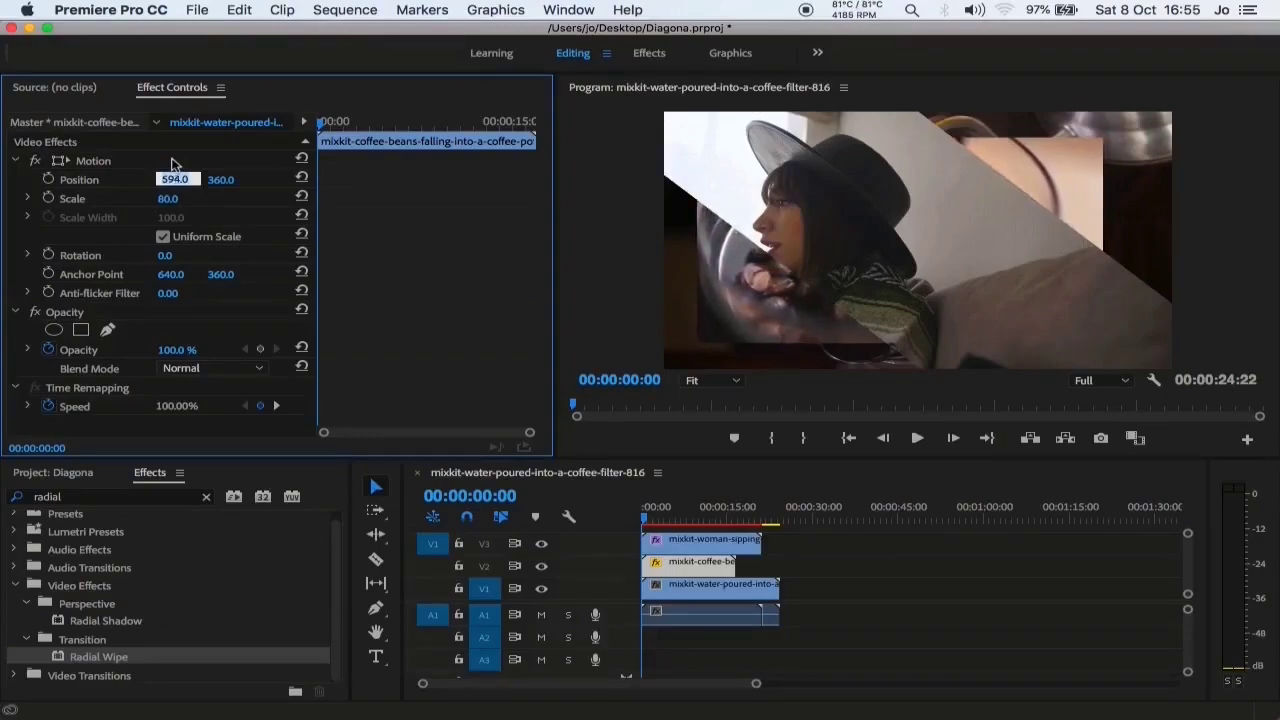
key(Down)
key(Down)
key(Down)
key(Down)
key(Down)
key(Down)
key(Down)
key(Down)
key(Down)
key(Down)
key(Down)
key(Down)
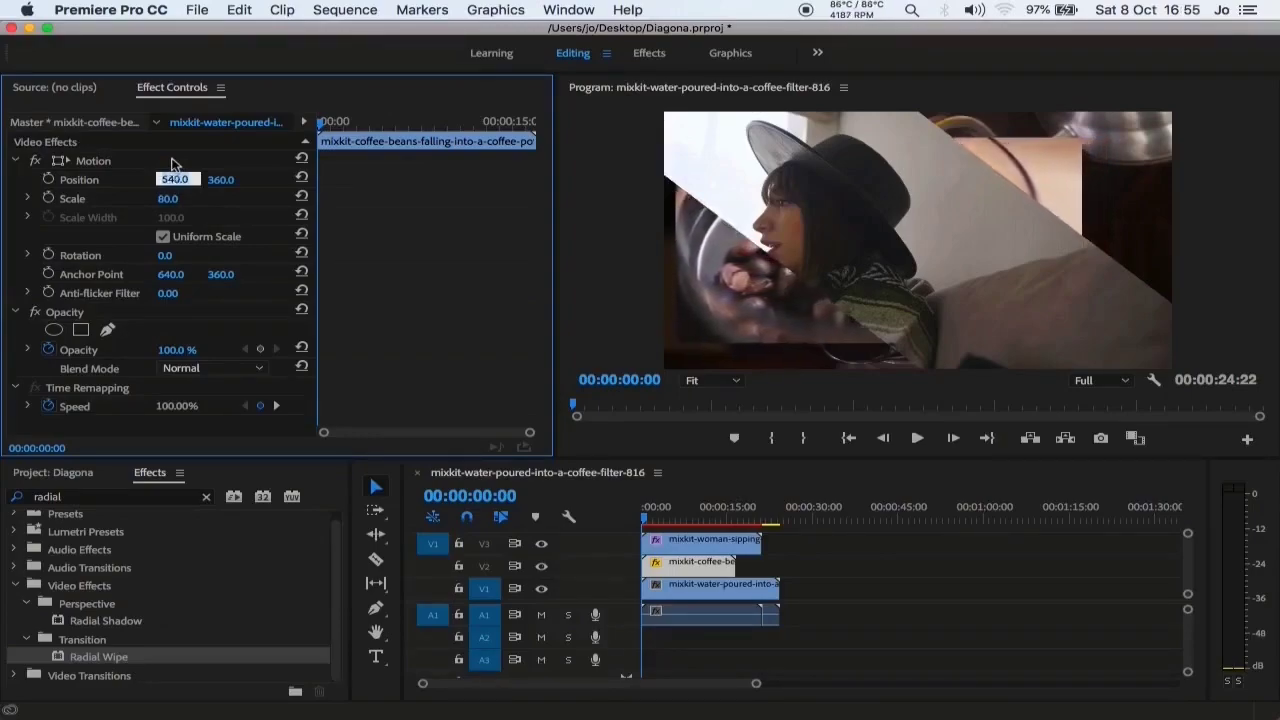
key(Down)
key(Down)
key(Down)
click(226, 183)
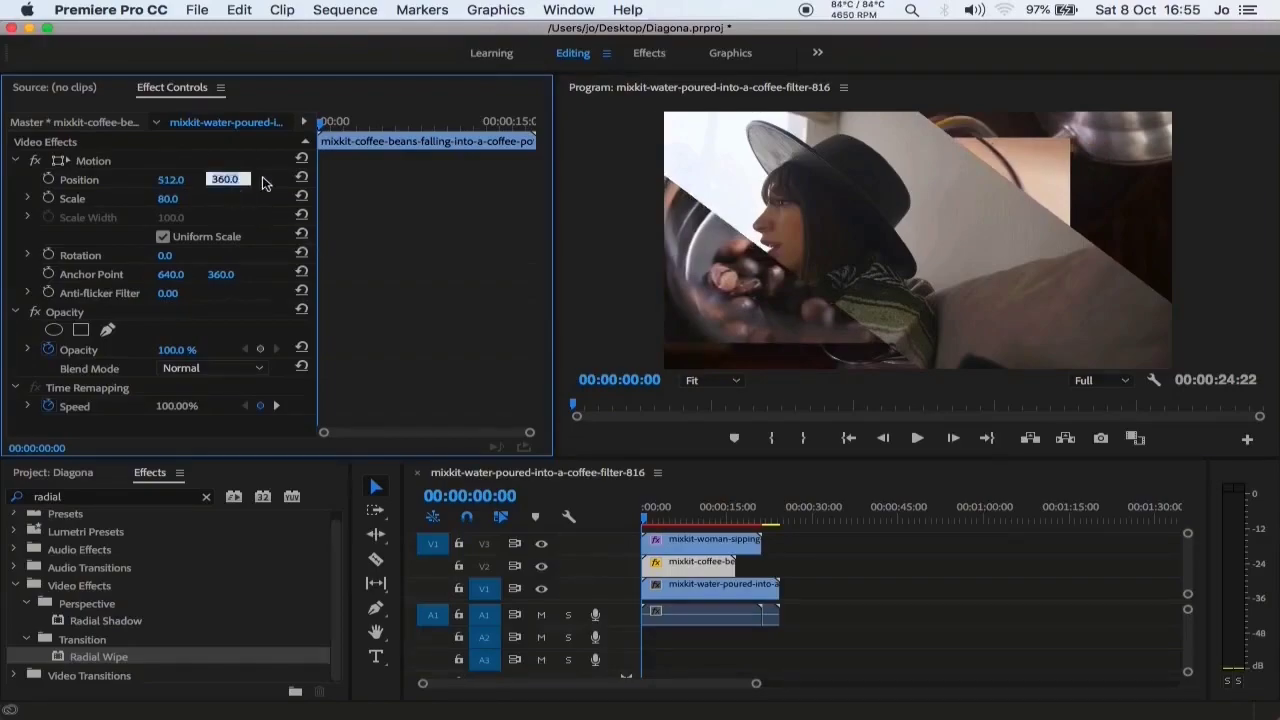
key(Up)
key(Up)
key(Up)
key(Up)
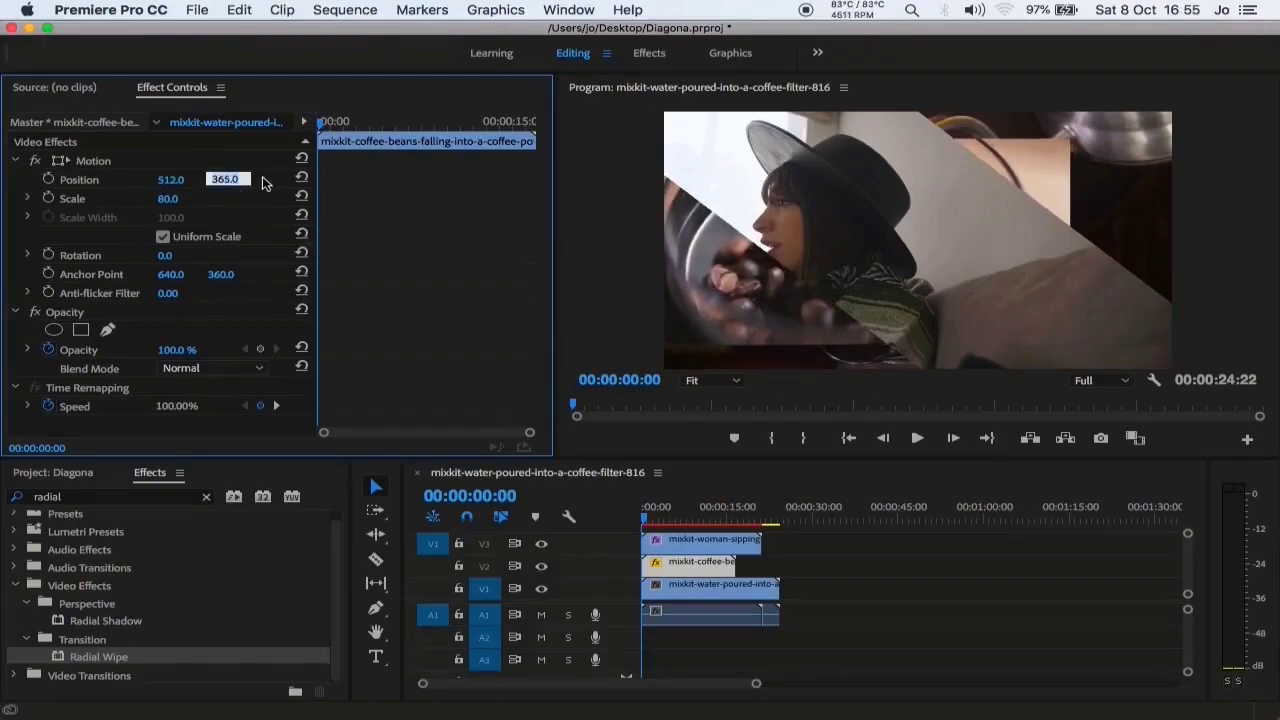
key(Up)
key(Up)
key(Up)
key(Up)
key(Up)
key(Up)
key(Up)
key(Up)
key(Up)
key(Up)
key(Up)
key(Up)
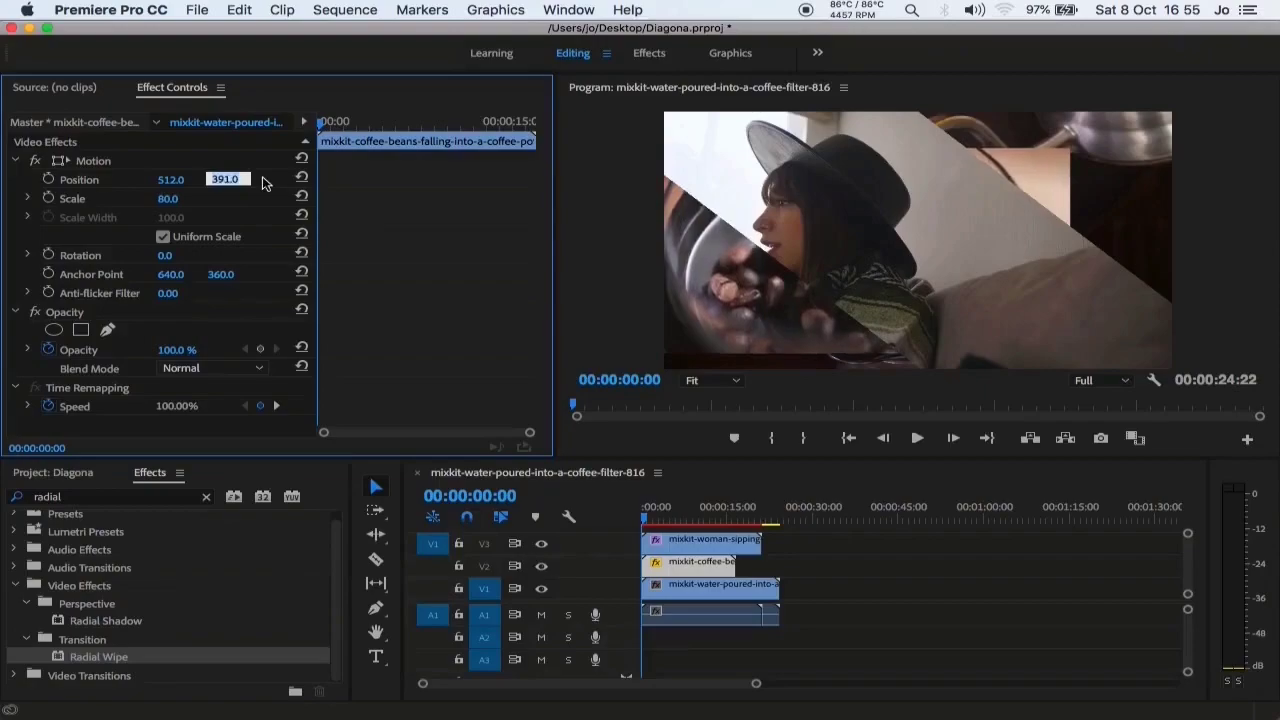
key(Up)
key(Up)
key(Up)
key(Up)
key(Up)
key(Up)
key(Up)
key(Up)
key(Up)
key(Up)
key(Up)
key(Up)
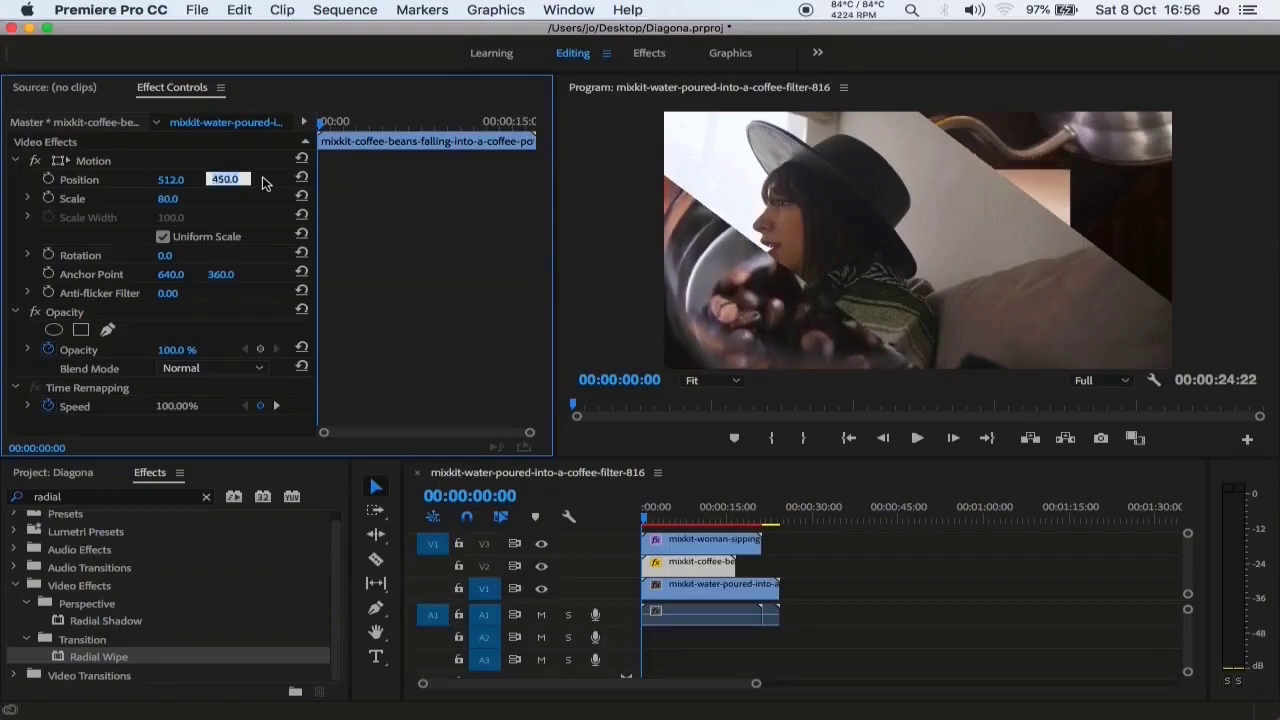
key(shift+Tab)
key(Down)
key(Down)
key(Down)
key(Down)
key(Down)
key(Down)
key(Down)
key(Down)
key(Down)
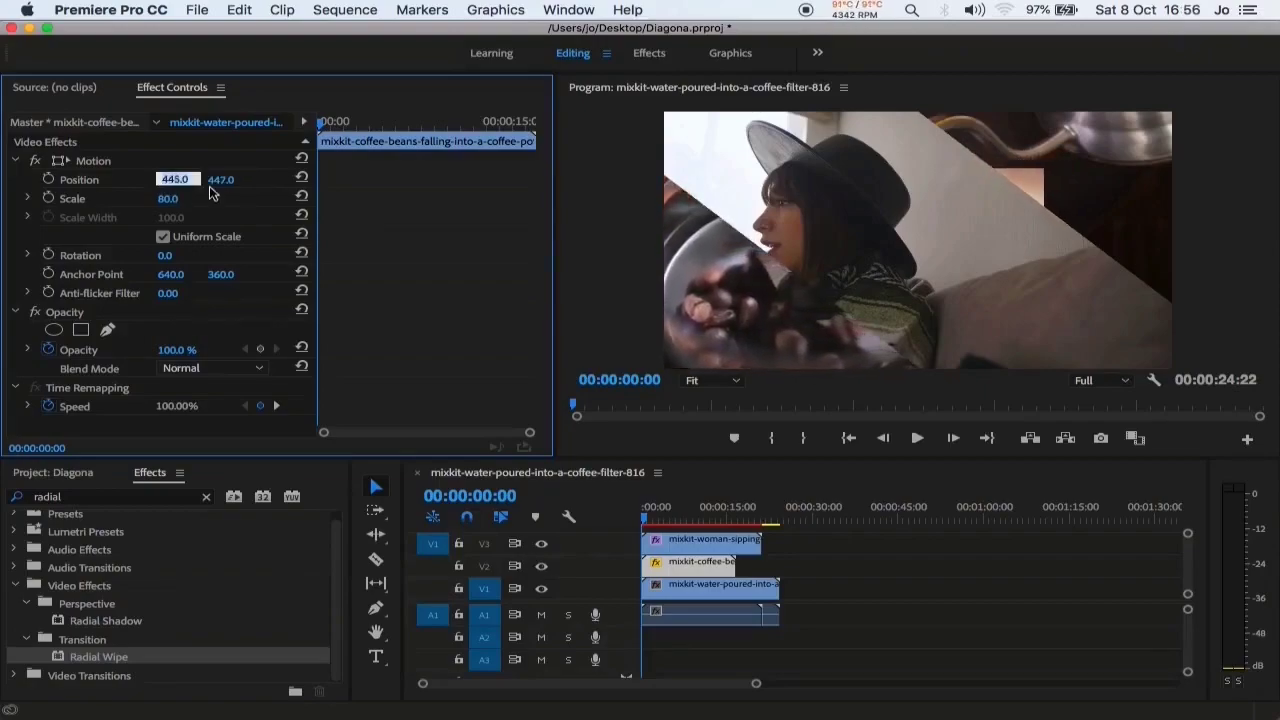
key(Down)
key(Down)
key(Down)
key(Down)
key(Down)
key(Down)
key(Down)
key(Down)
key(Down)
key(Down)
key(Down)
key(Down)
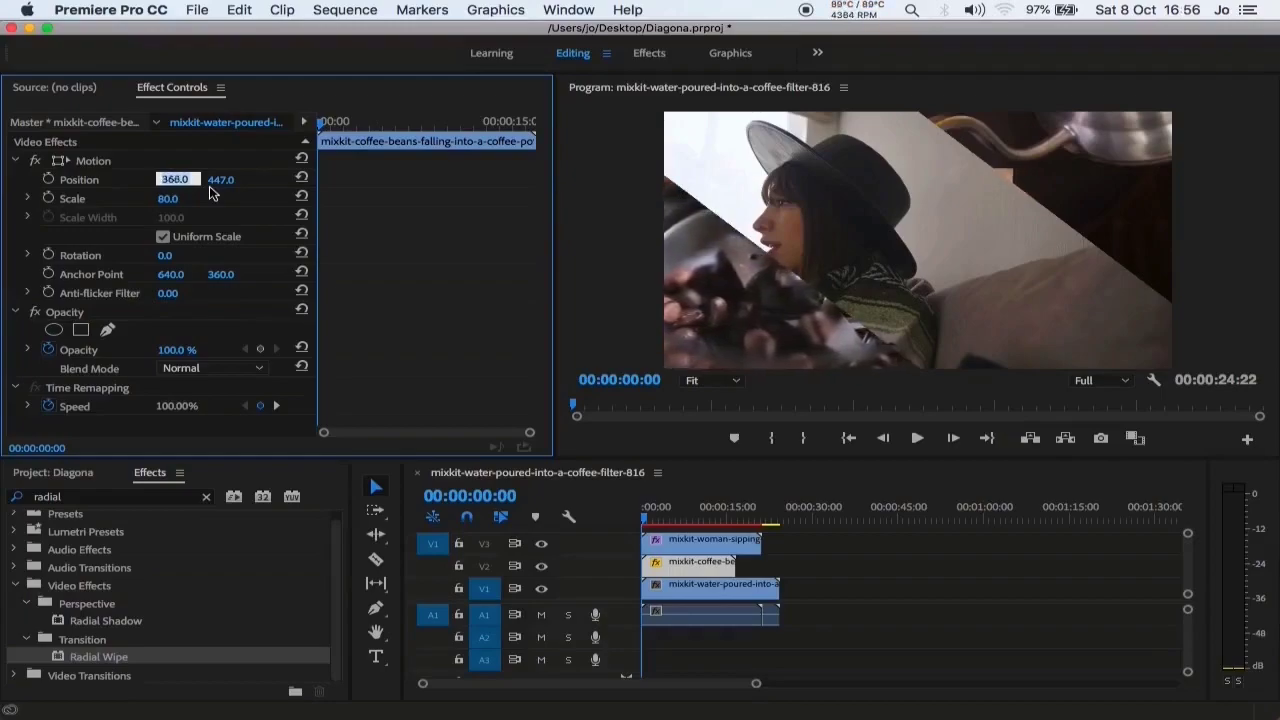
key(Down)
key(Down)
key(Down)
key(Down)
key(Down)
key(Down)
key(Return)
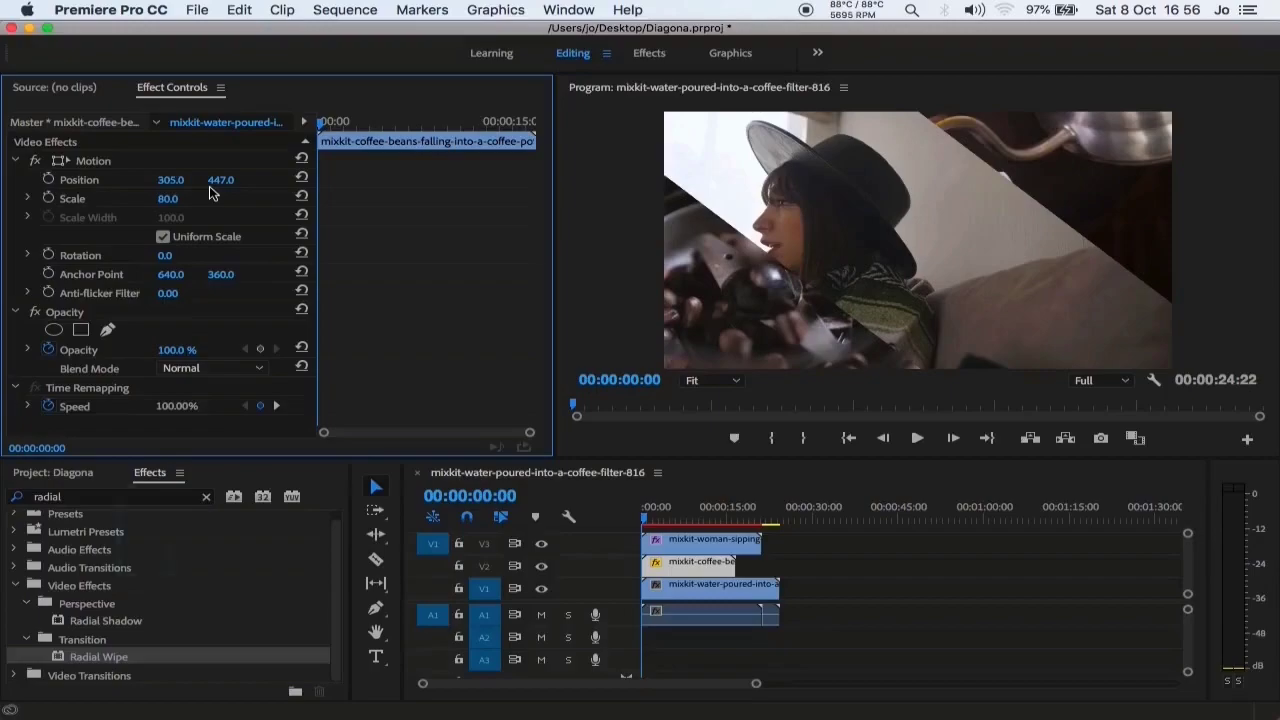
Select the water-pouring clip and scale it to 80%
click(678, 593)
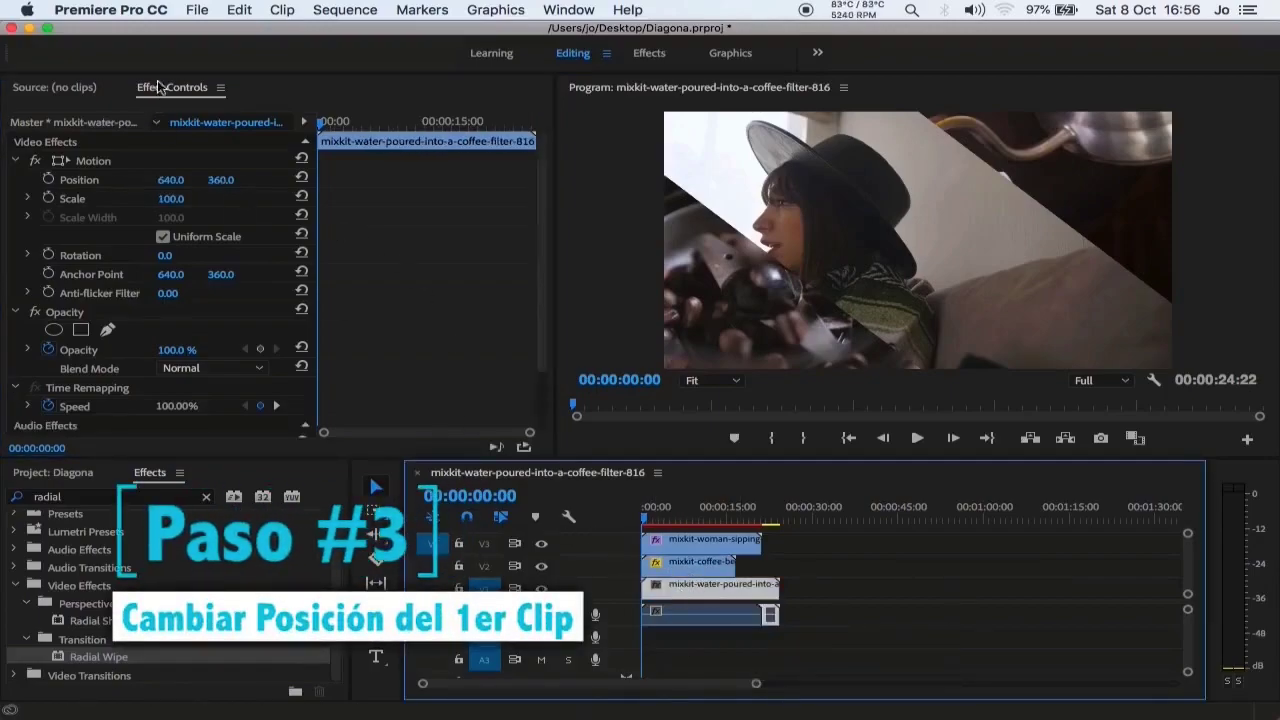
click(174, 199)
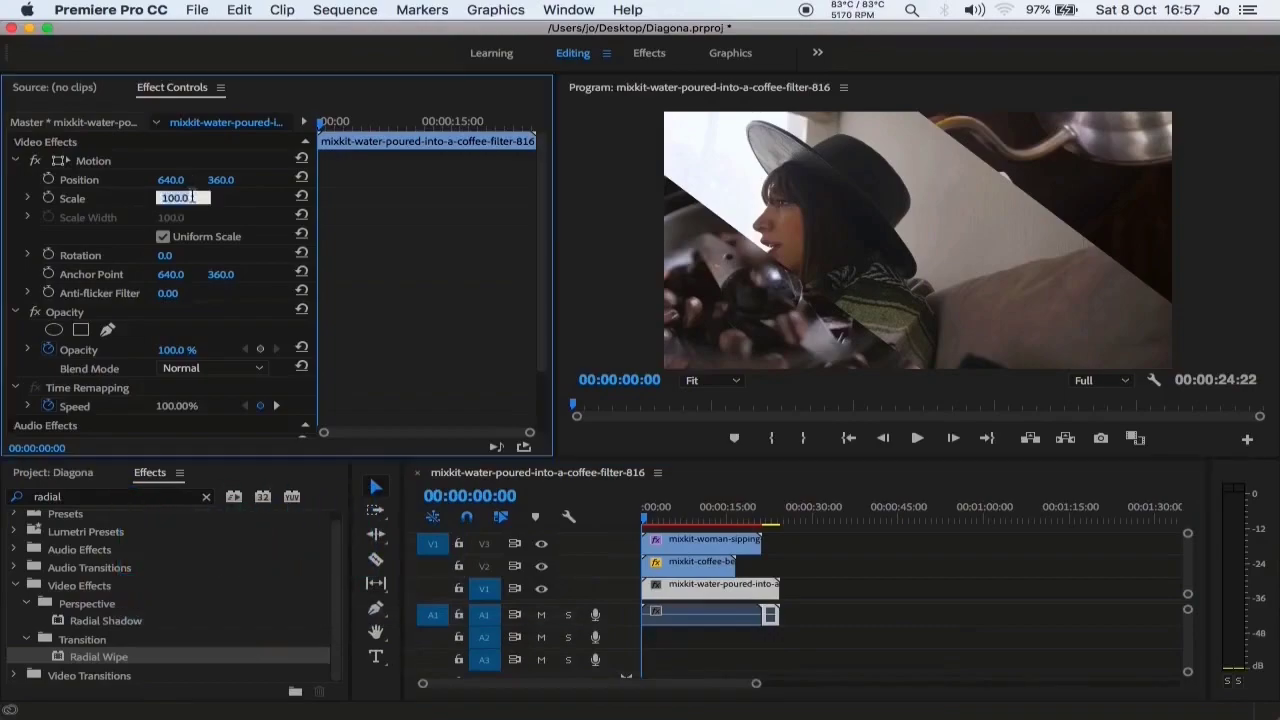
text(80)
key(Return)
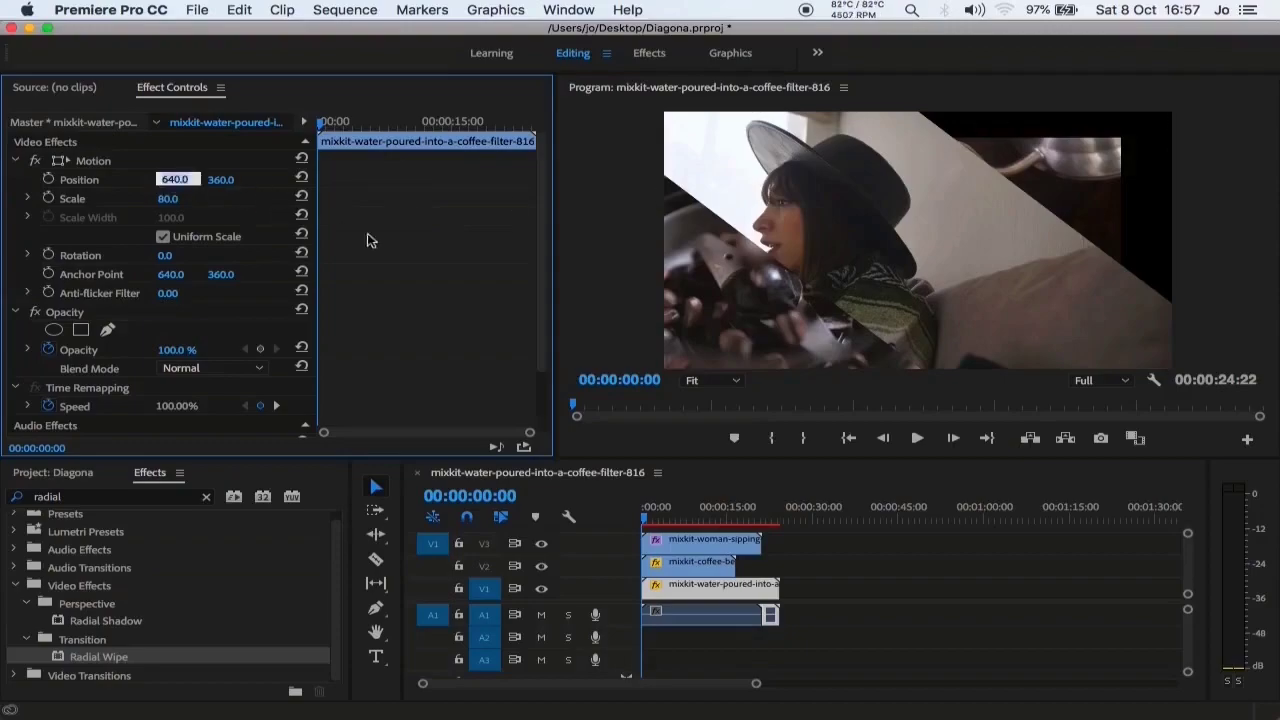
Move the water-pouring clip to Position 1080, 282 in the upper-right section
drag(170, 179, 375, 239)
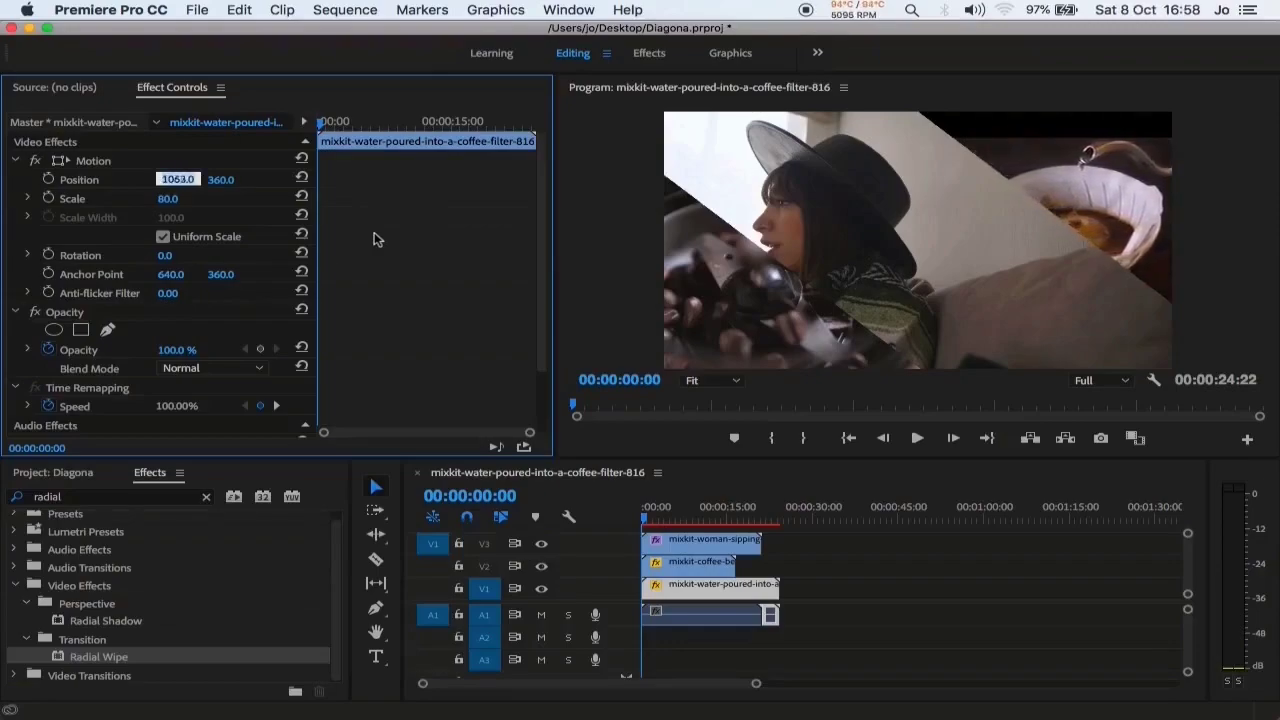
drag(375, 239, 375, 239)
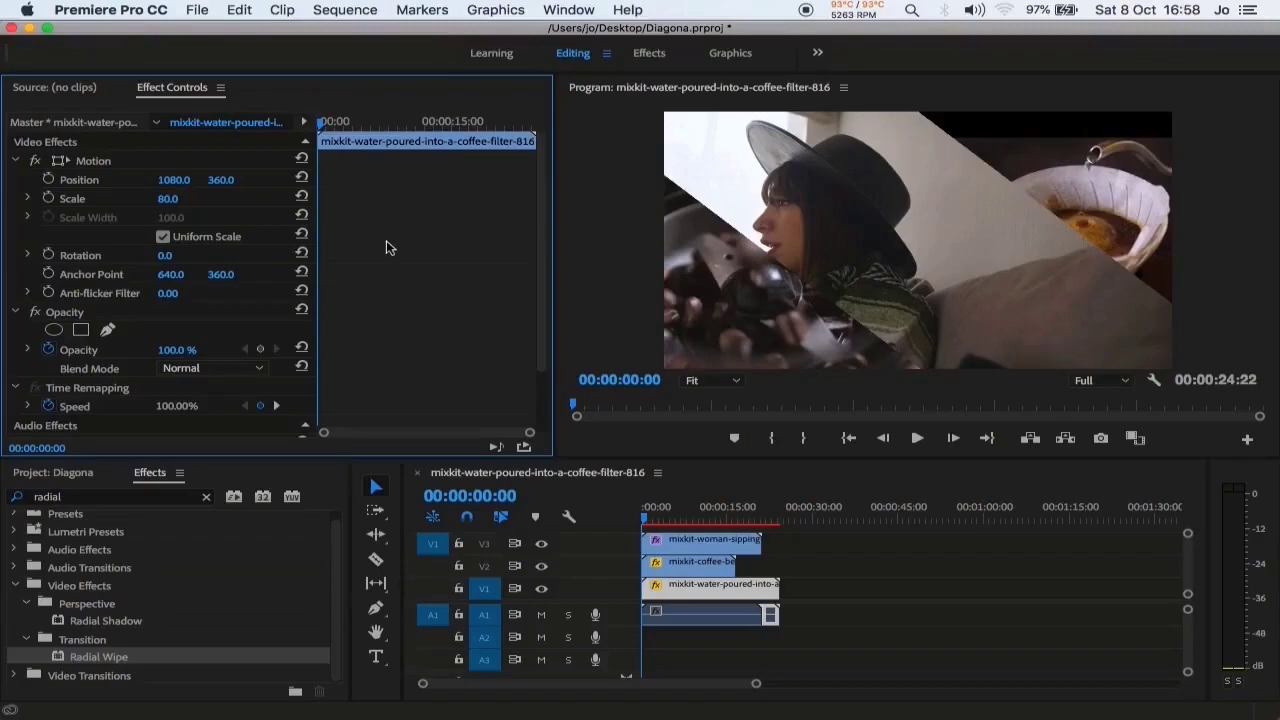
click(218, 180)
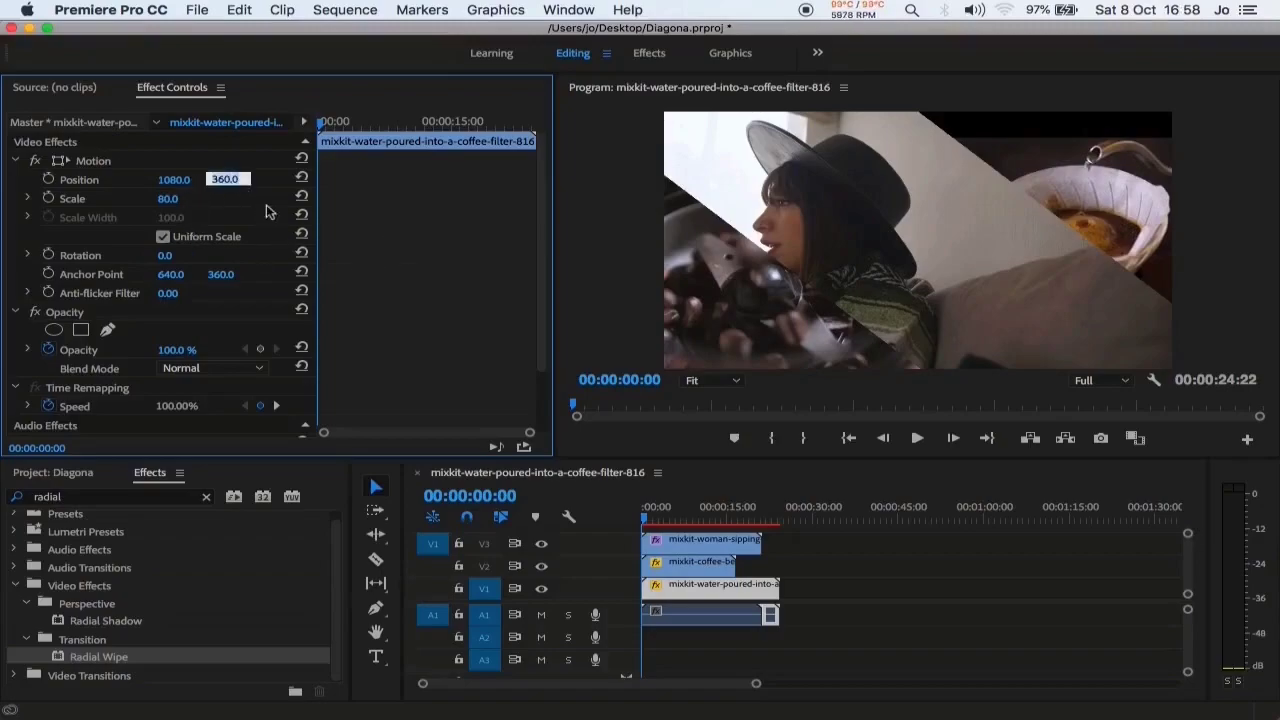
key(Down)
key(Down)
key(Down)
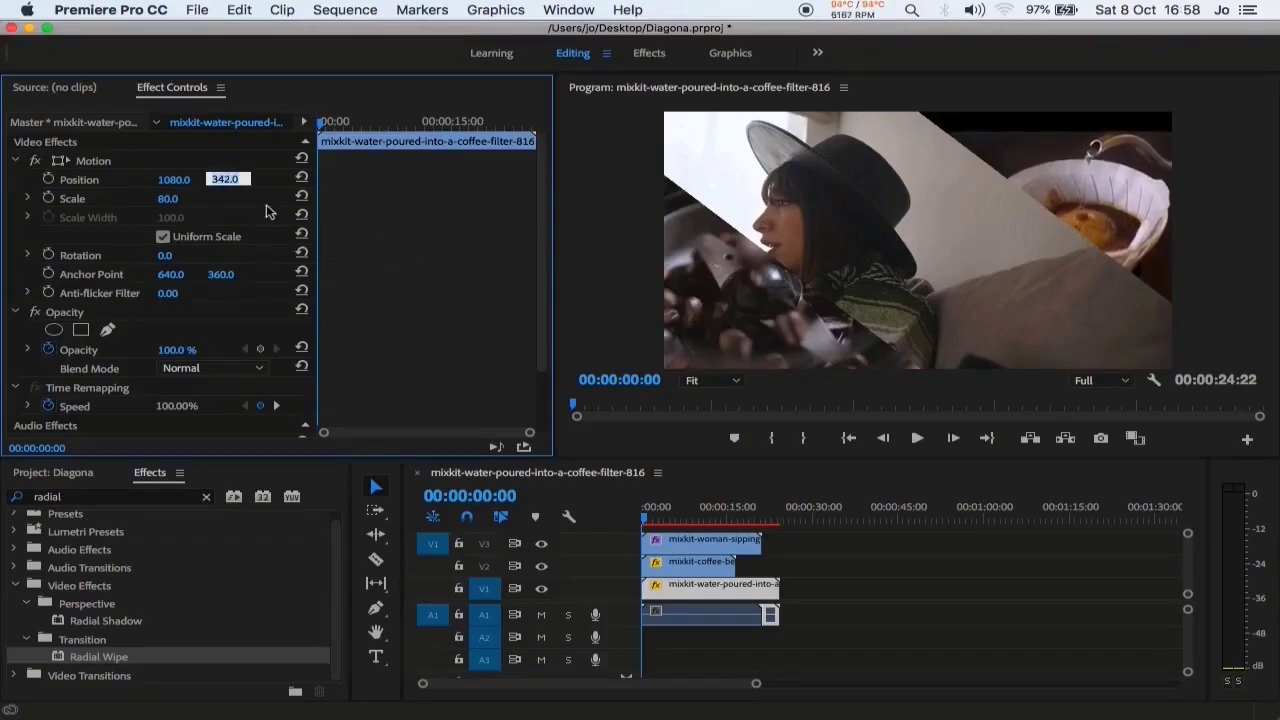
key(Down)
key(Down)
key(Down)
key(Down)
key(Down)
key(Down)
key(Down)
key(Down)
key(Down)
key(Down)
key(Down)
key(Down)
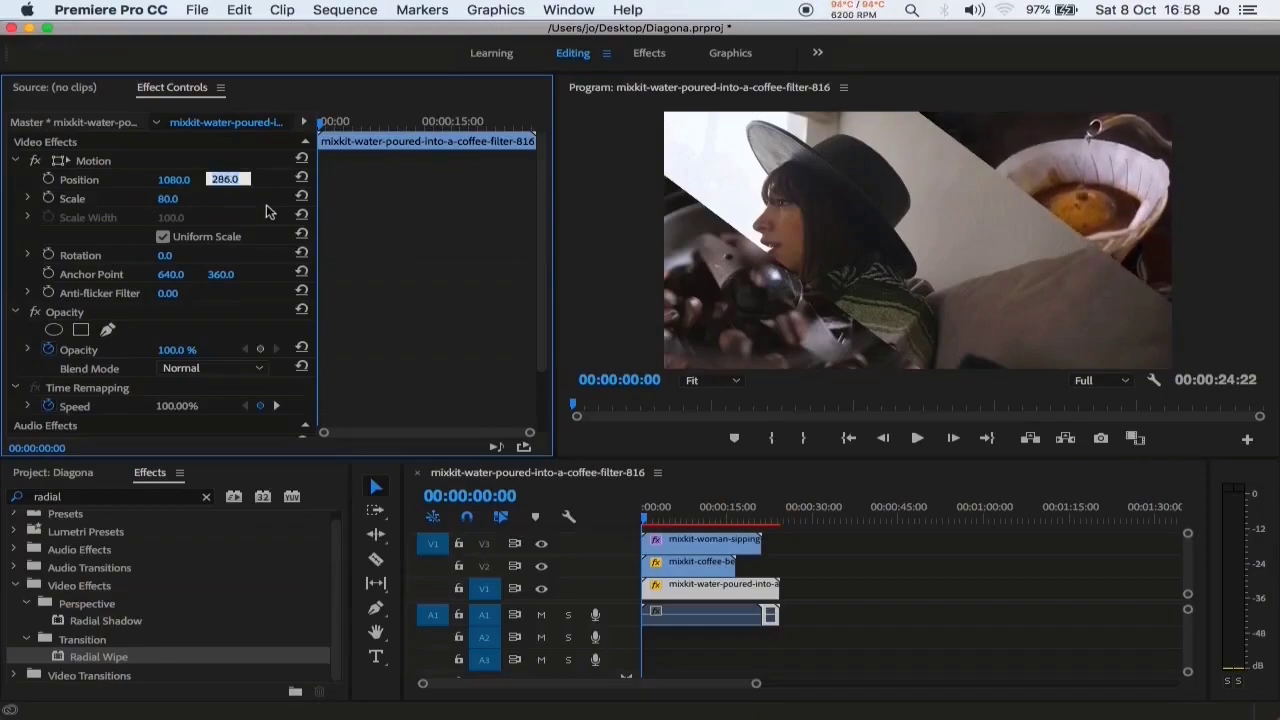
key(Down)
key(Down)
key(Down)
key(Return)
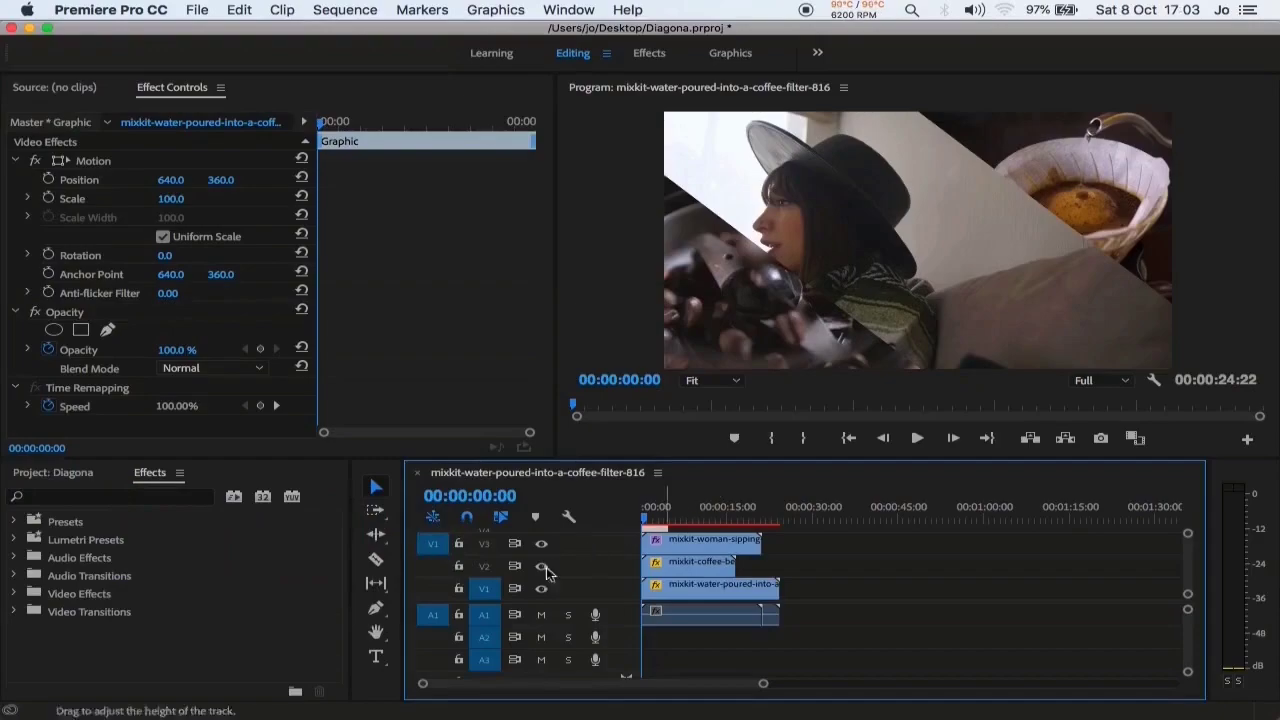
Select the Pen tool, set the playhead to 00:00:02:17, and view the Graphics workspace at 75% zoom
click(375, 608)
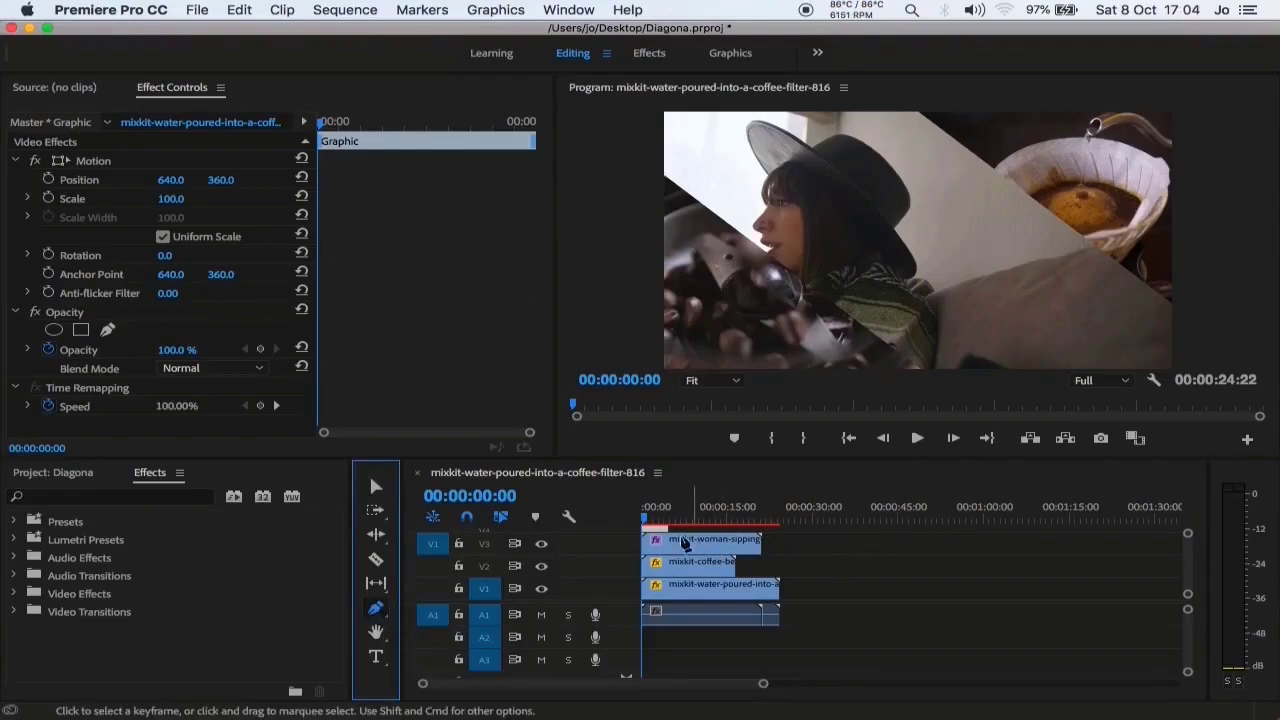
click(651, 518)
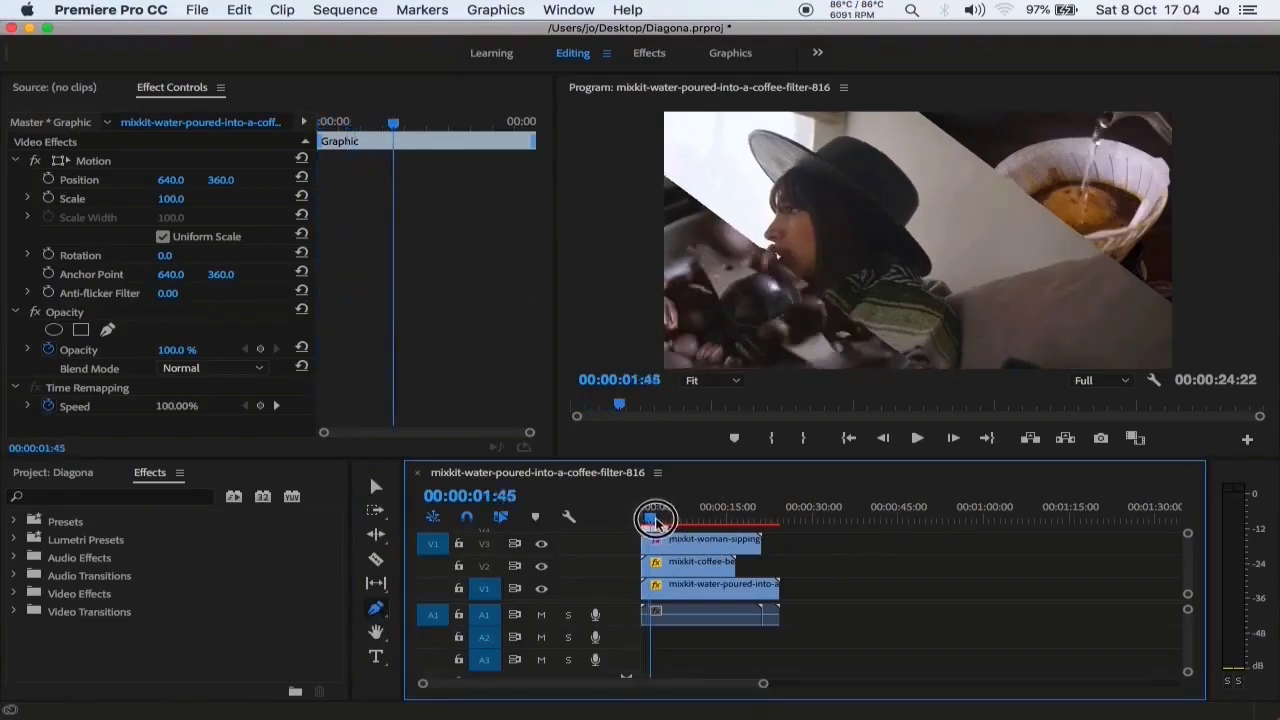
drag(651, 518, 655, 518)
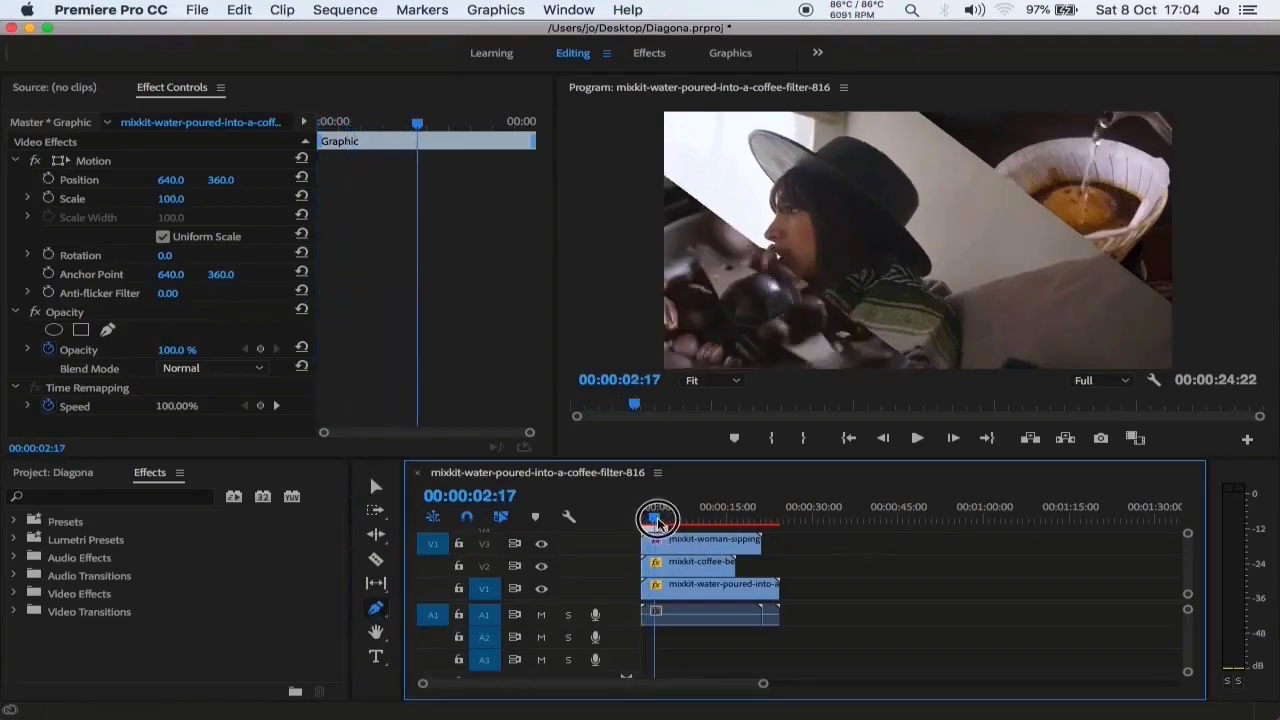
click(731, 53)
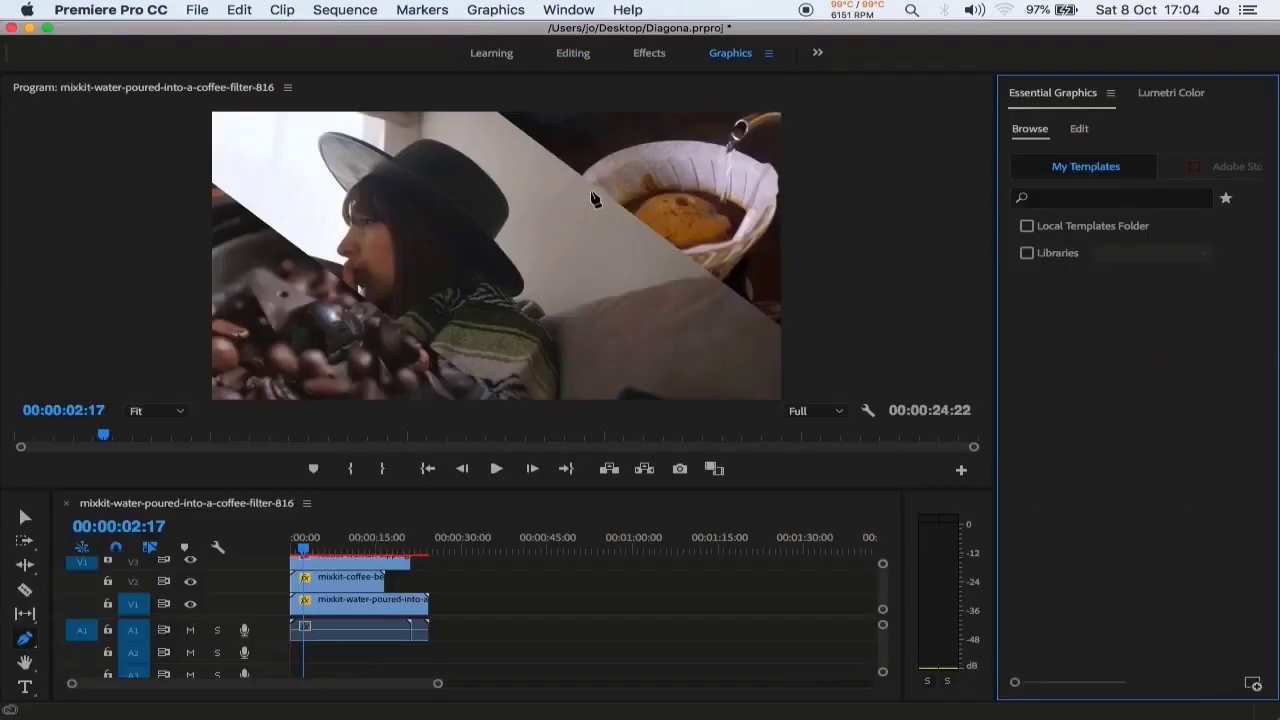
click(179, 412)
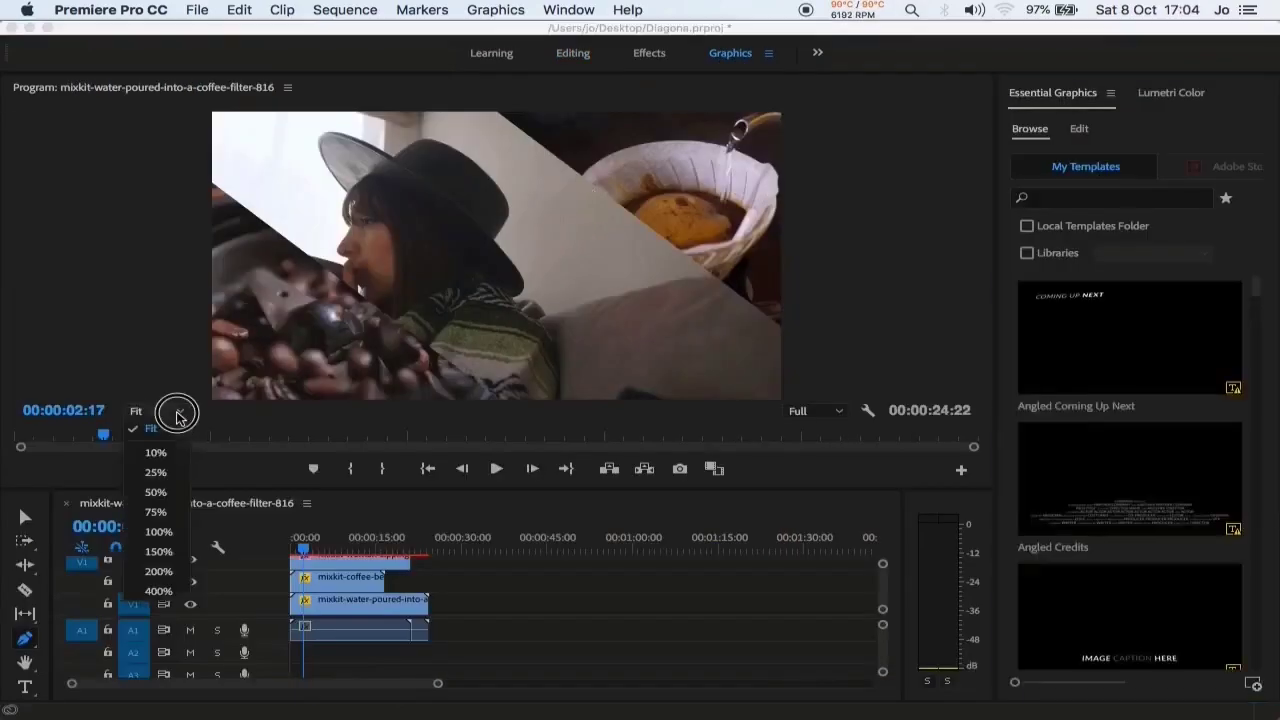
click(158, 514)
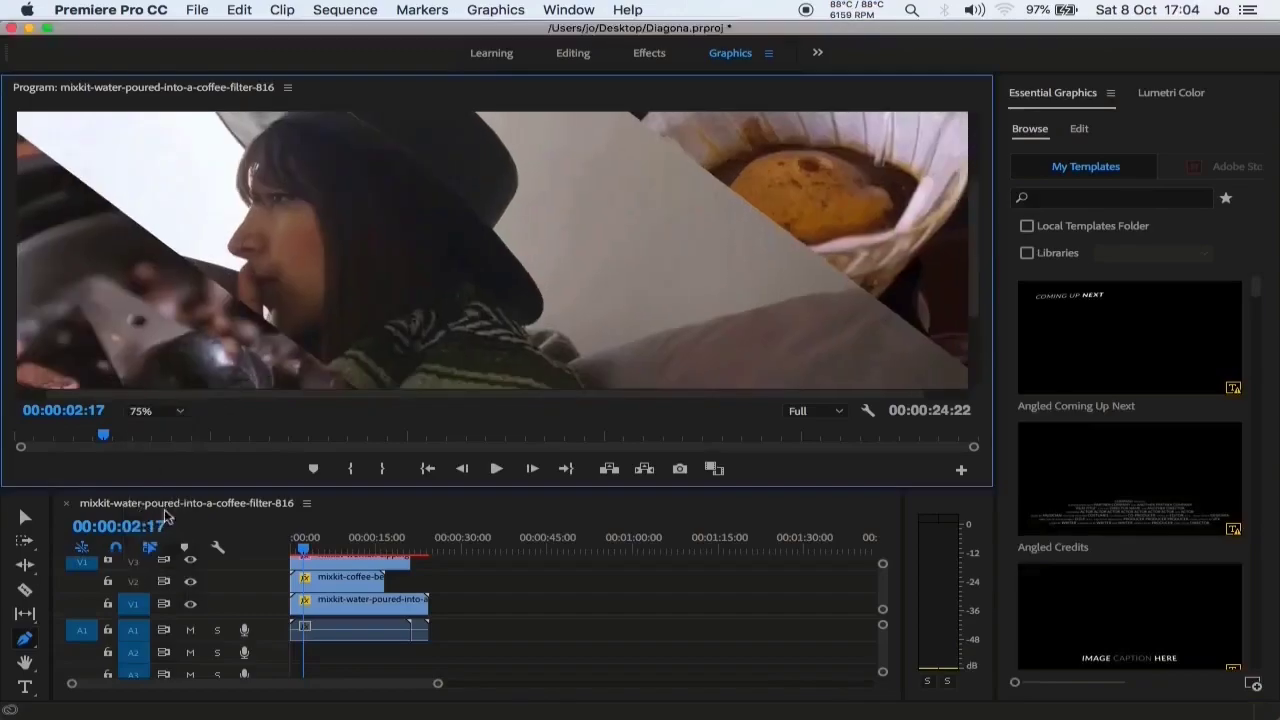
Maximize the program monitor and draw a two-point line along the lower-left diagonal seam
click(562, 14)
click(610, 103)
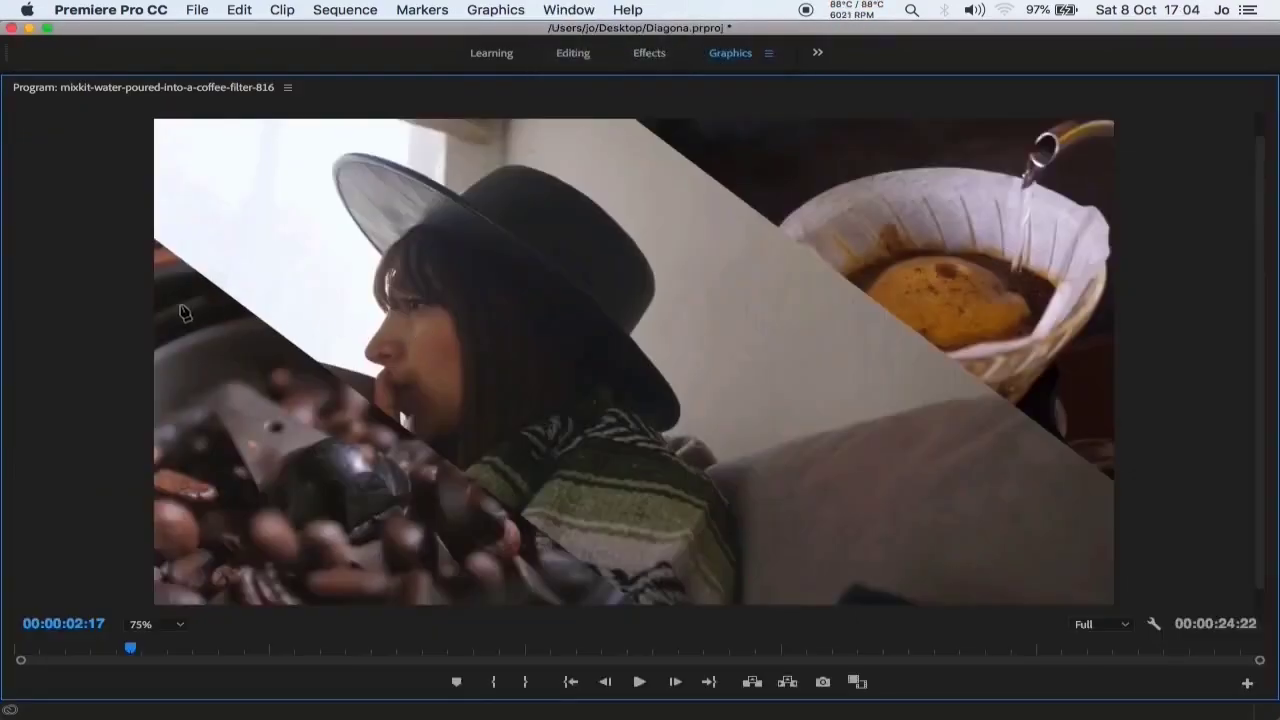
click(145, 237)
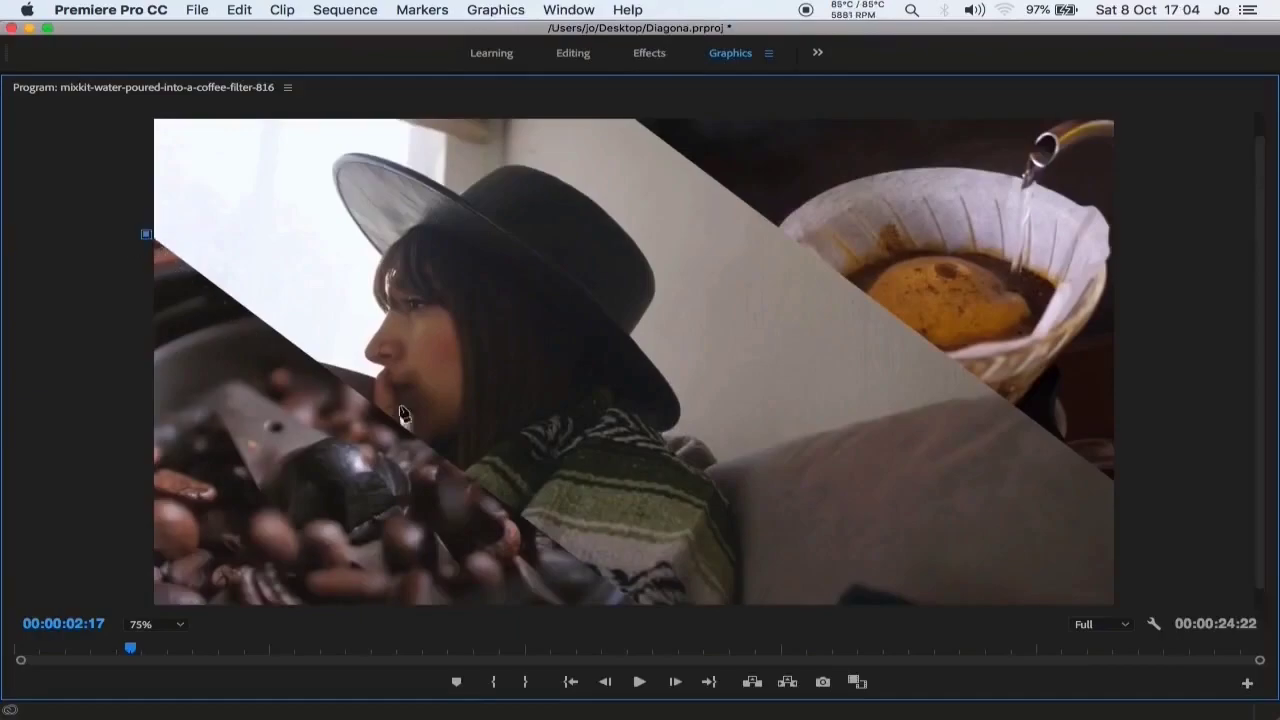
click(641, 613)
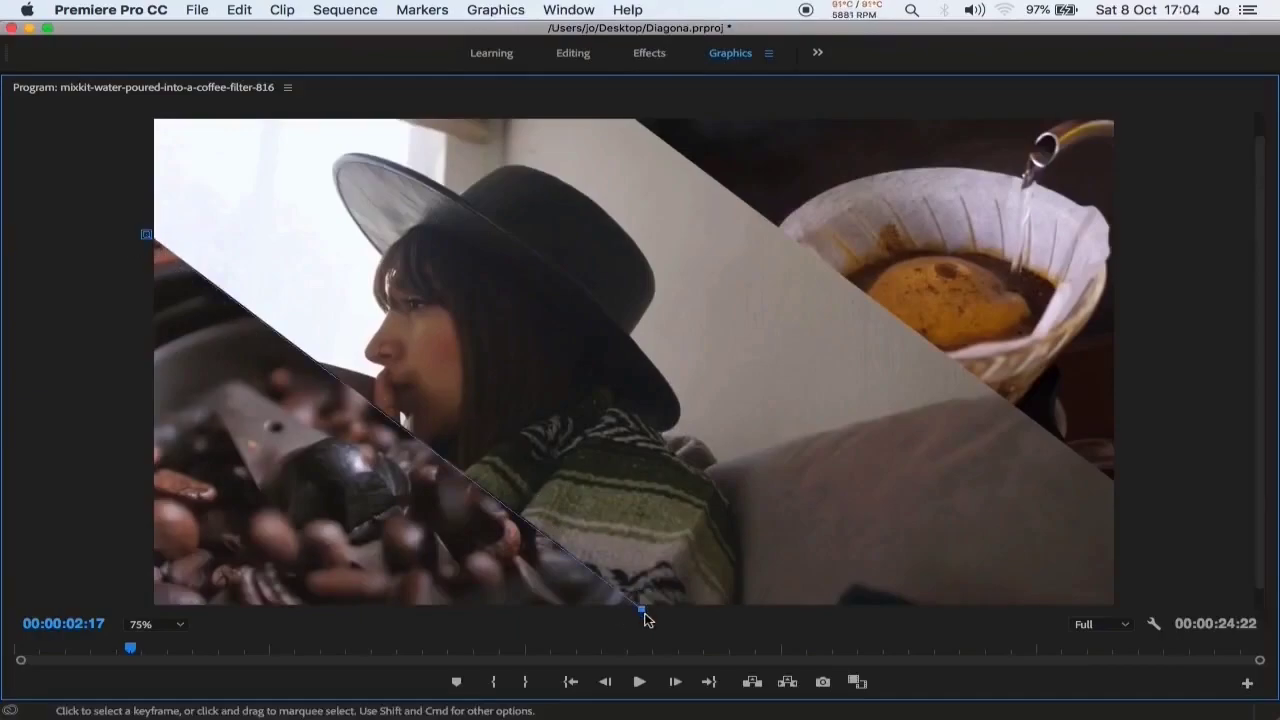
Restore the frame size and give the line no fill and a 10-wide stroke, then deselect it
click(562, 10)
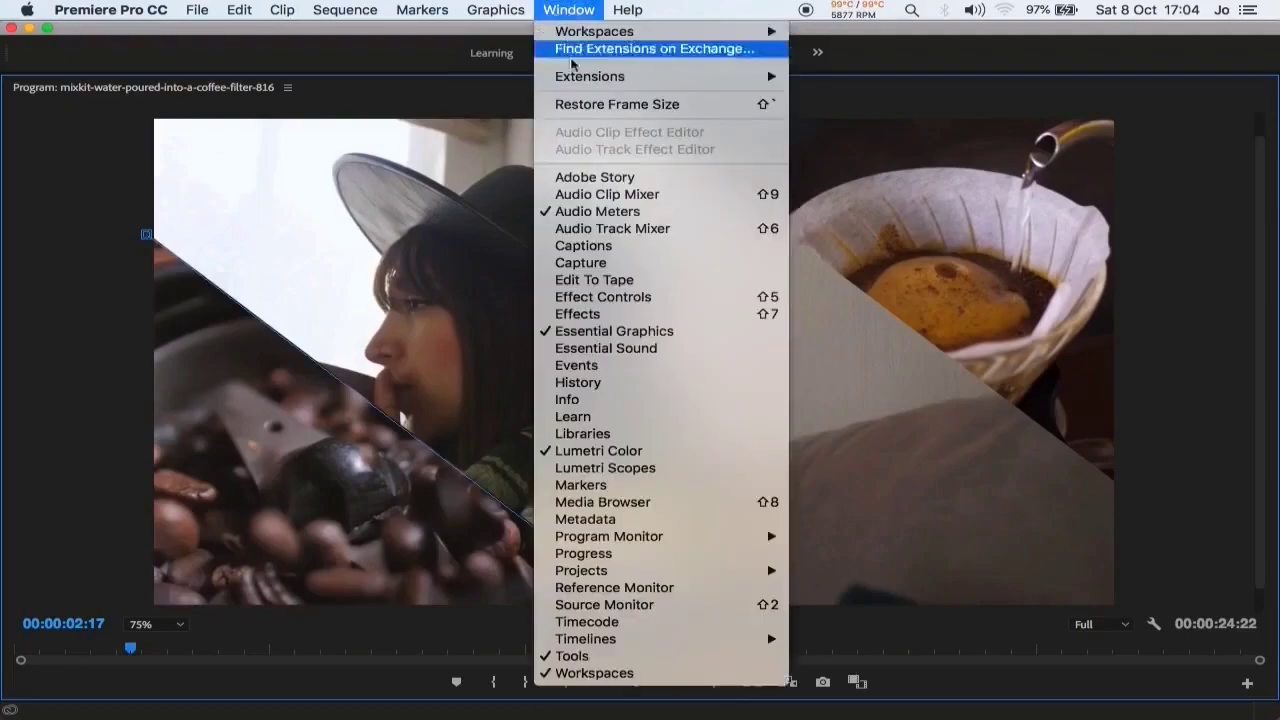
click(568, 104)
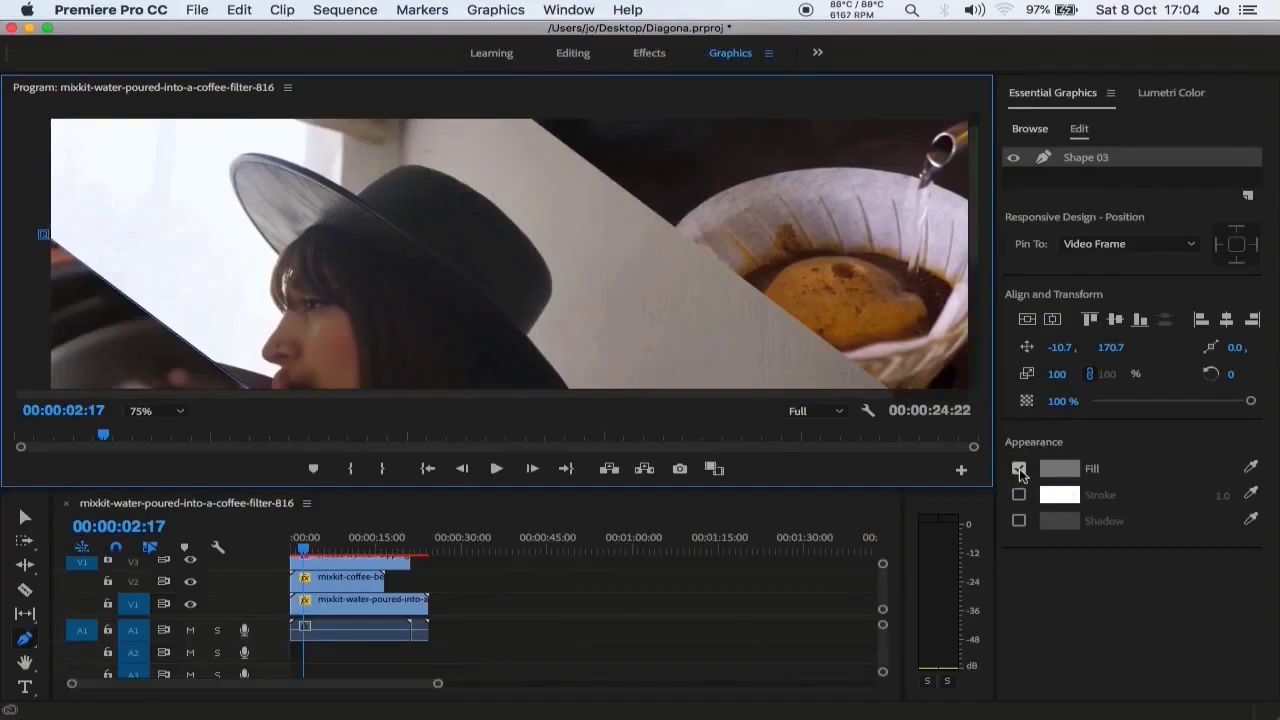
click(1019, 469)
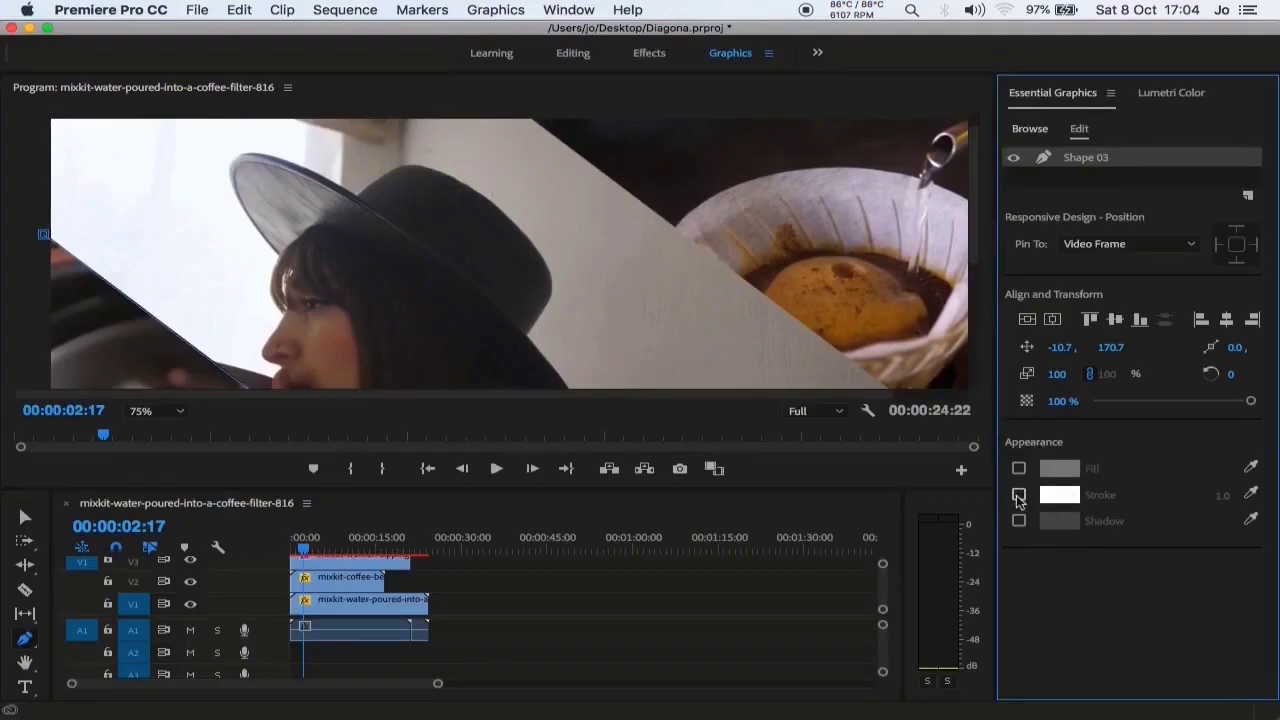
click(1019, 495)
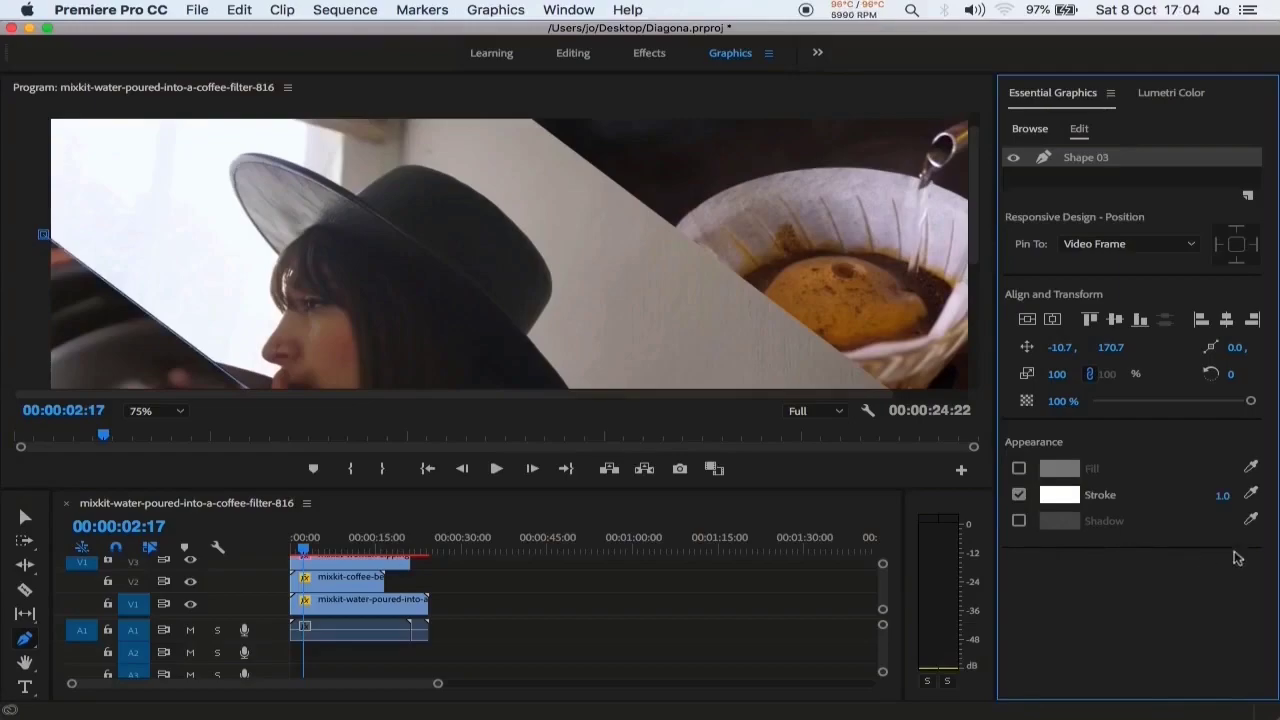
click(1223, 497)
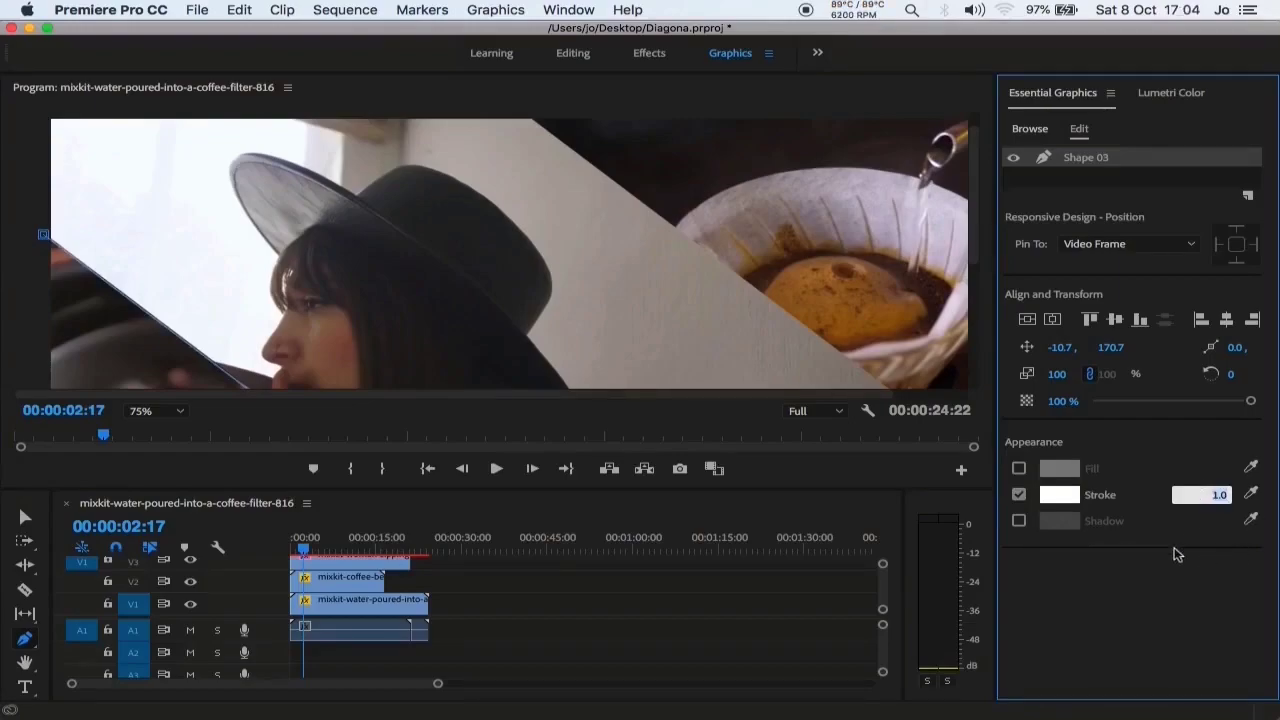
text(10)
key(Return)
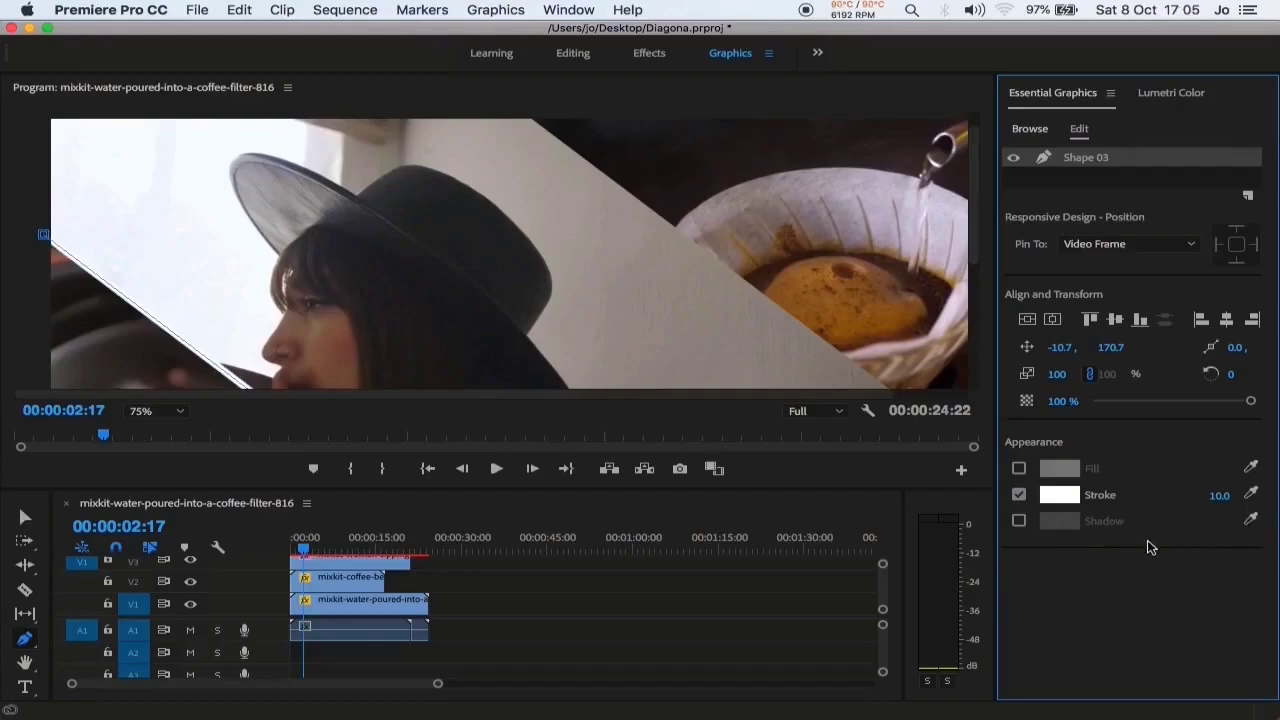
click(1043, 178)
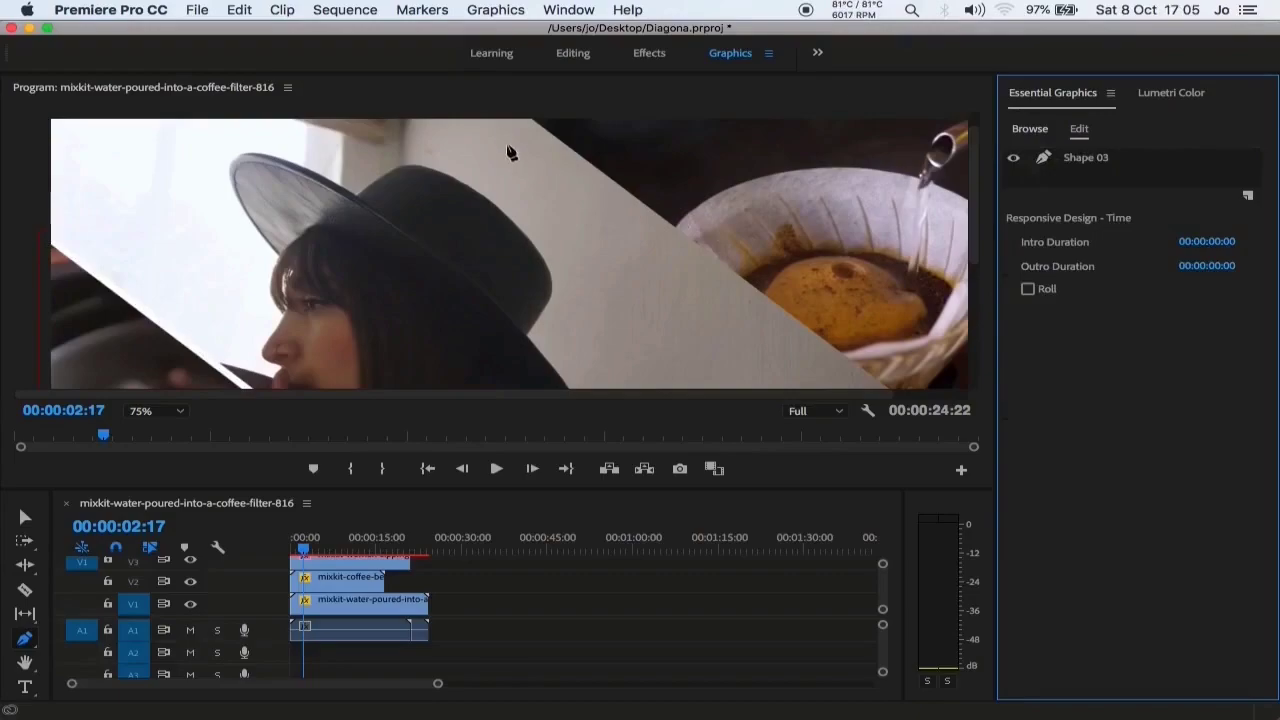
In the maximized program monitor, draw a second line along the upper-right seam, then restore the frame size
click(195, 92)
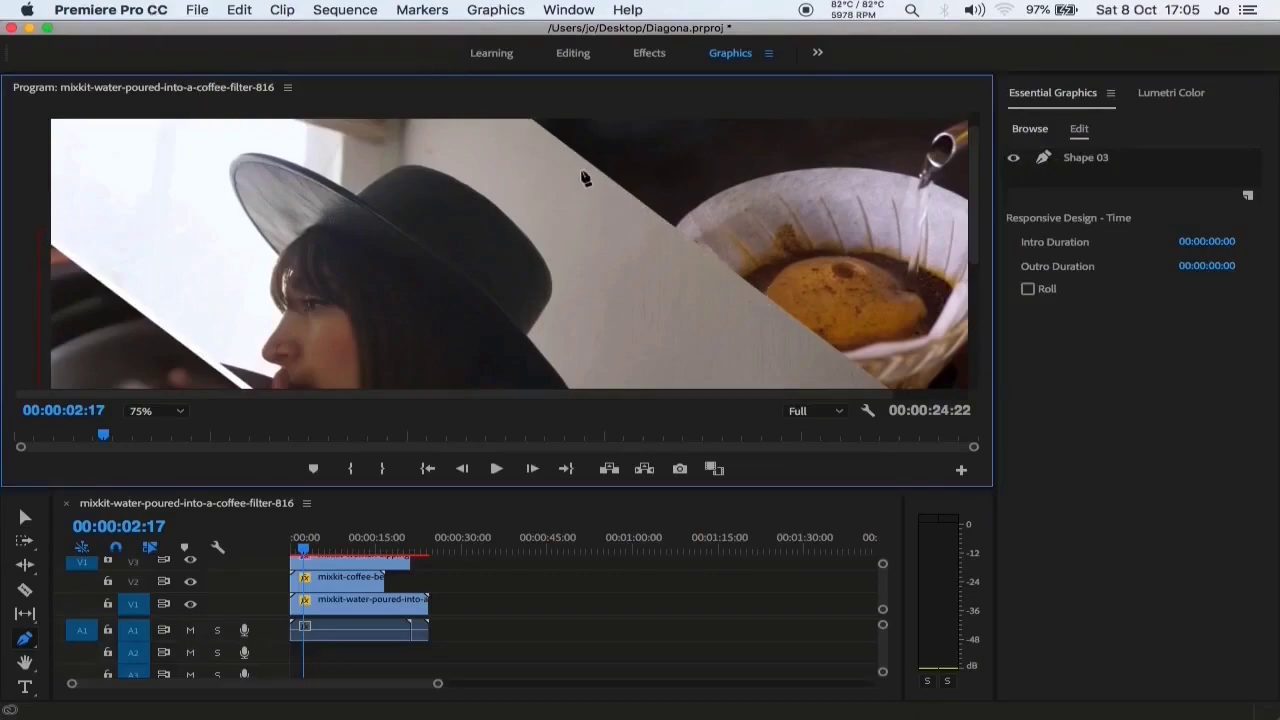
key(grave)
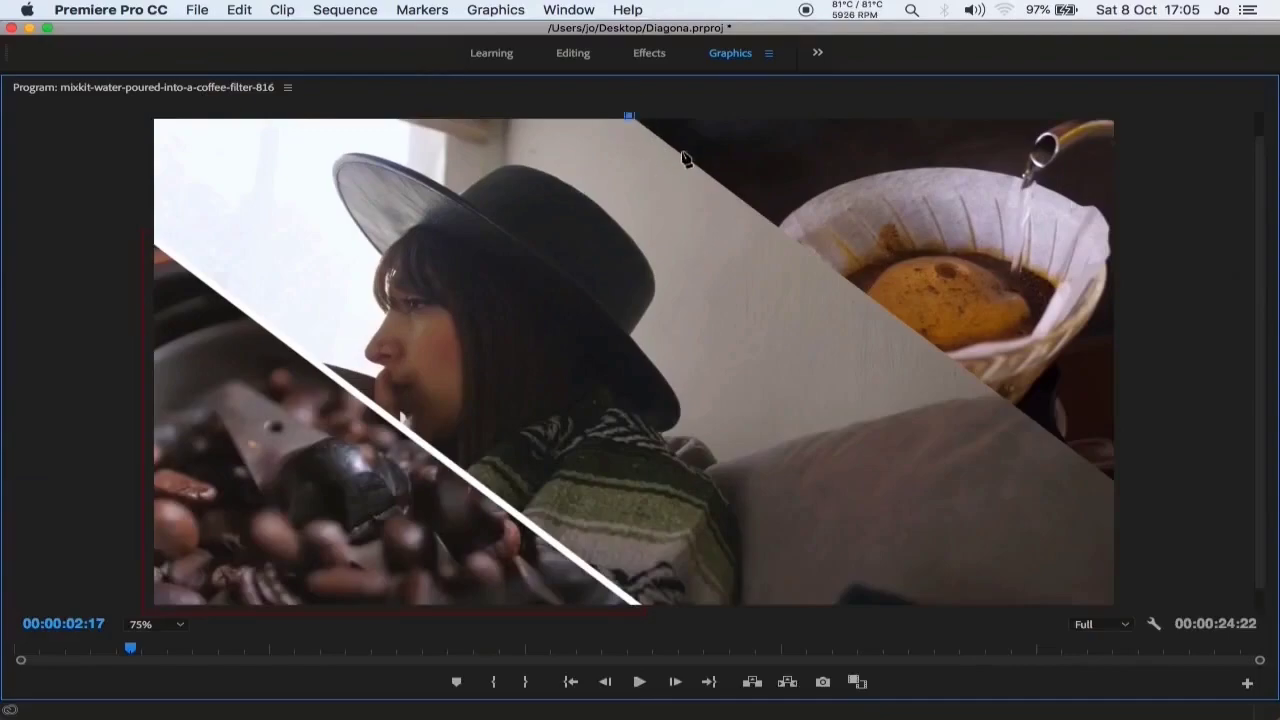
click(1117, 481)
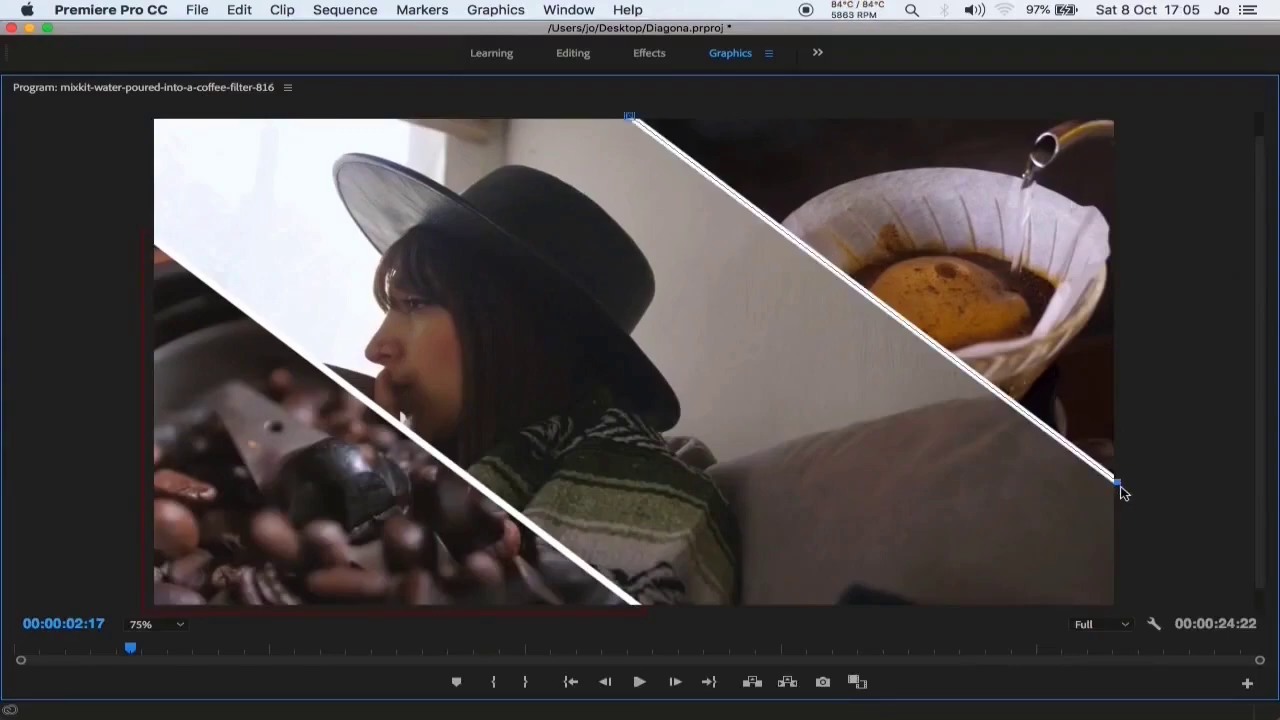
click(587, 14)
click(592, 103)
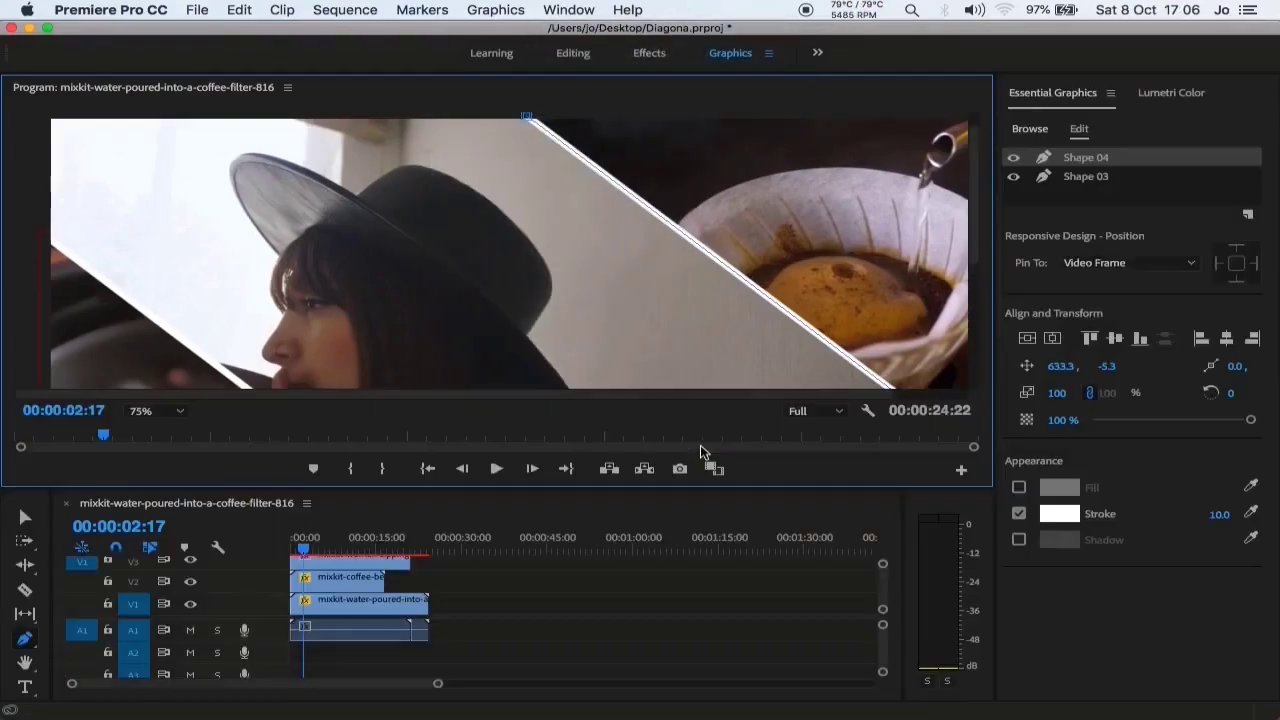